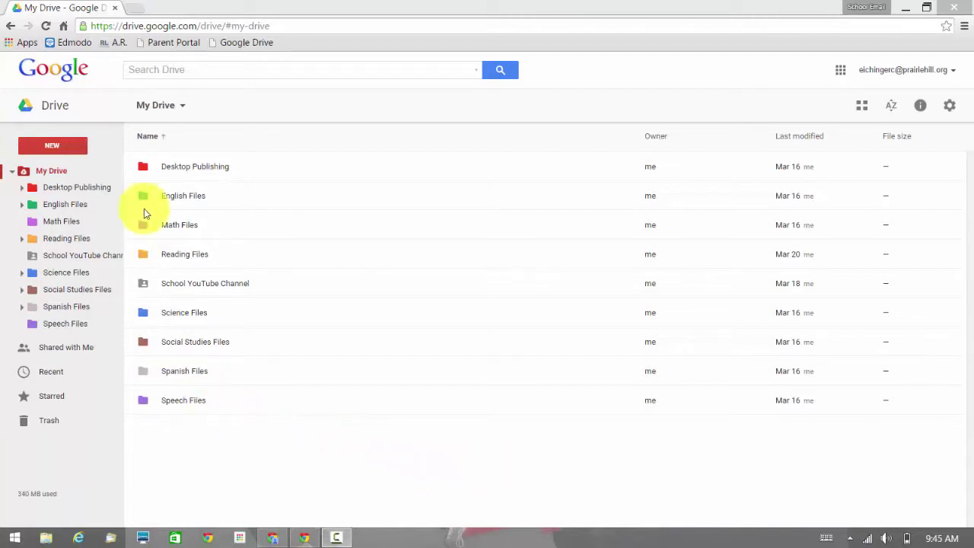
Create a new blank Google Sheets spreadsheet from My Drive's NEW menu.
{"action": "left_click", "coordinate": [50, 146]}
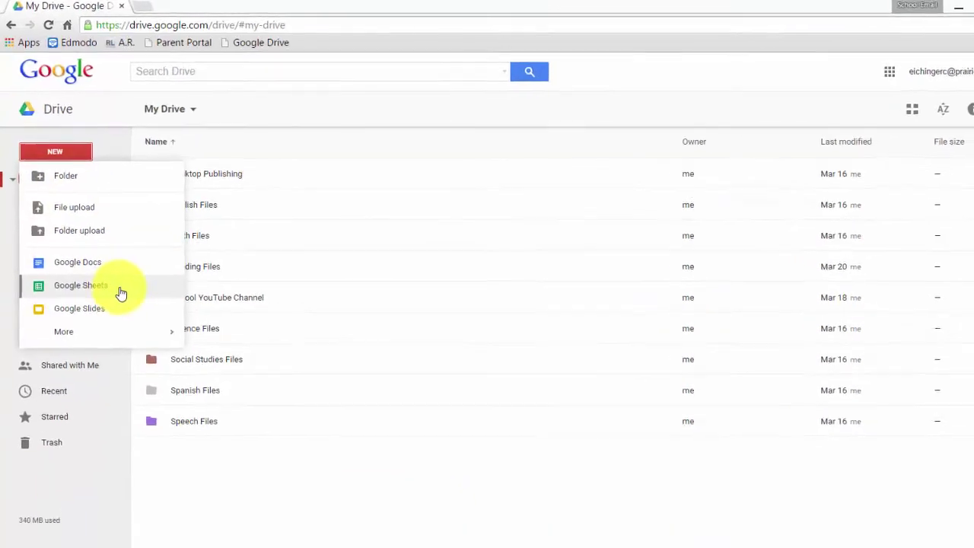
{"action": "left_click", "coordinate": [118, 287]}
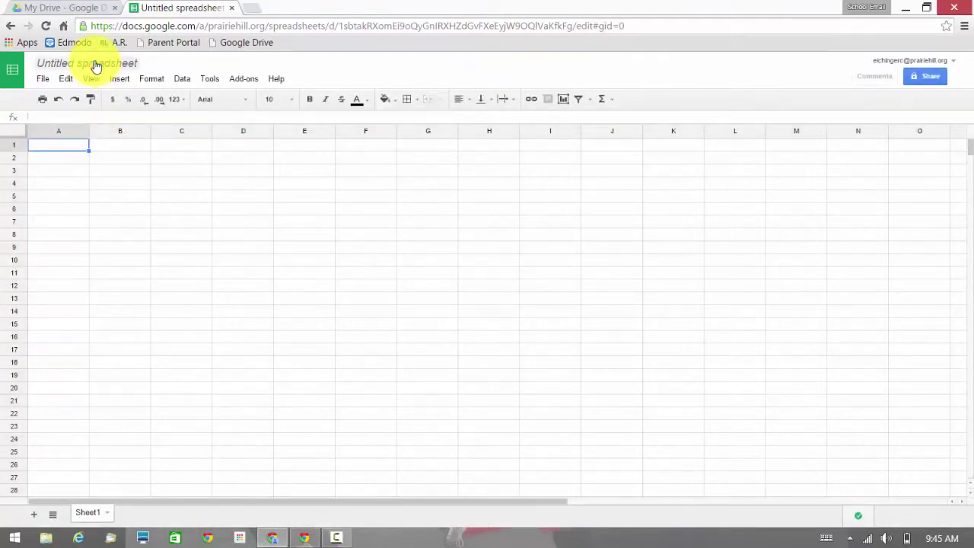
Rename the untitled spreadsheet to 'Sentence Practice'.
{"action": "left_click", "coordinate": [96, 64]}
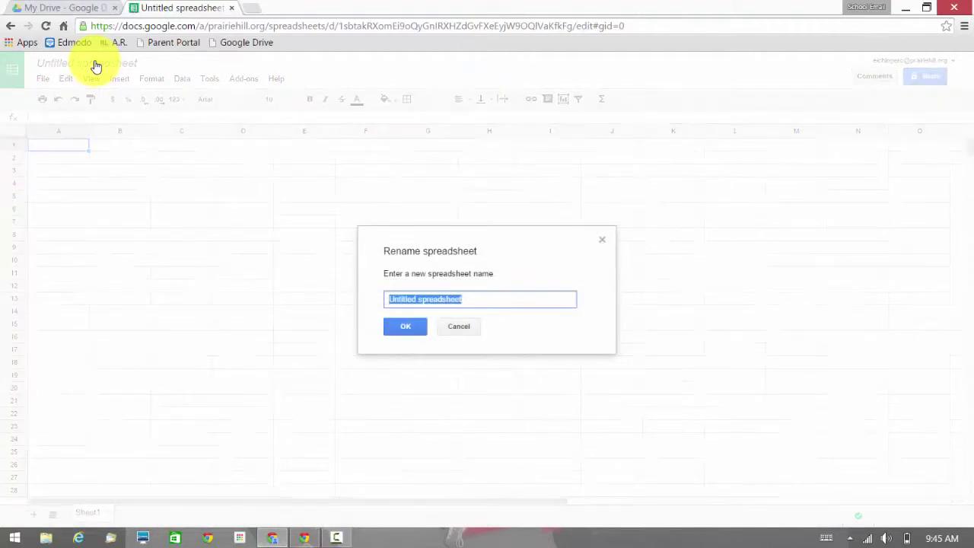
{"action": "type", "text": "Sentence Pr"}
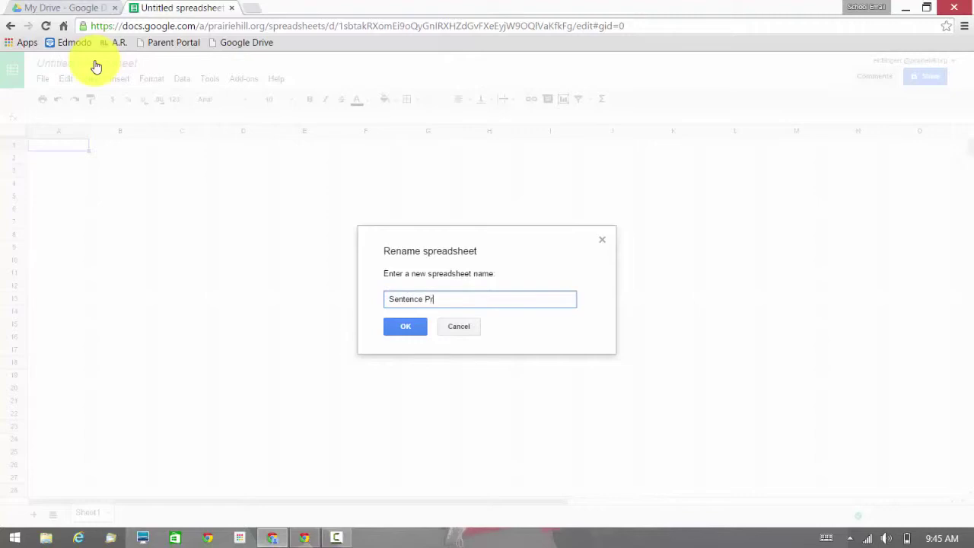
{"action": "type", "text": "actice"}
{"action": "key", "text": "Return"}
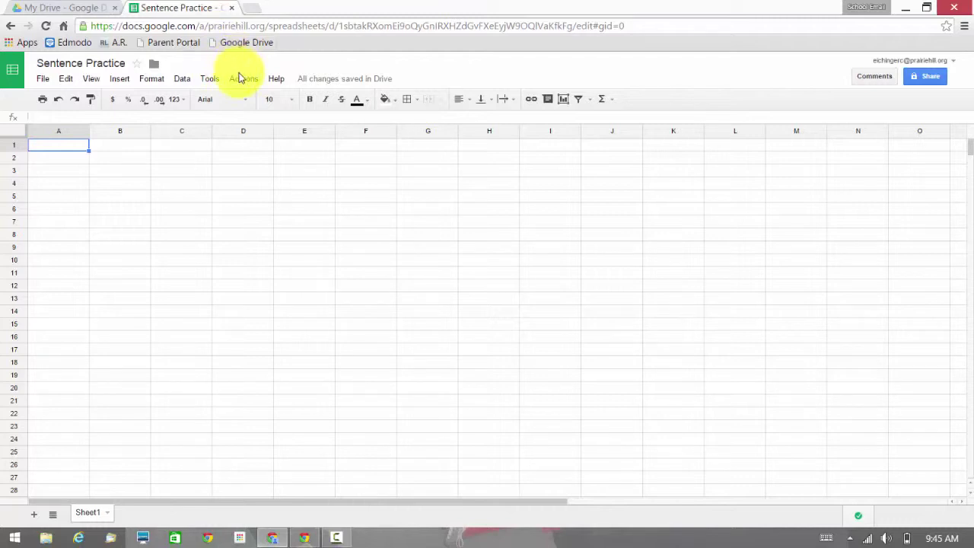
{"action": "left_click", "coordinate": [239, 78]}
Search the add-on store for 'doctopus', then launch Doctopus from the Add-ons menu.
{"action": "left_click", "coordinate": [247, 123]}
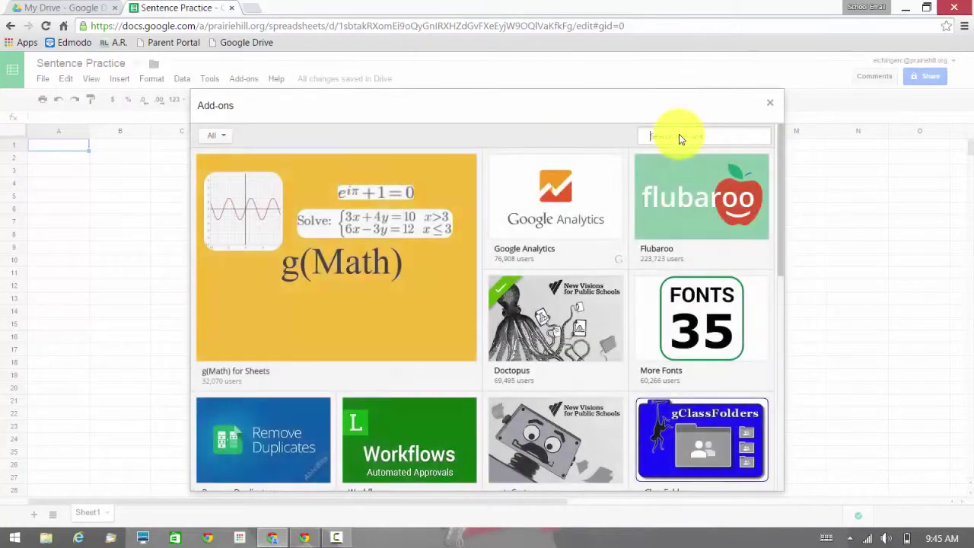
{"action": "left_click", "coordinate": [678, 134]}
{"action": "type", "text": "doctop"}
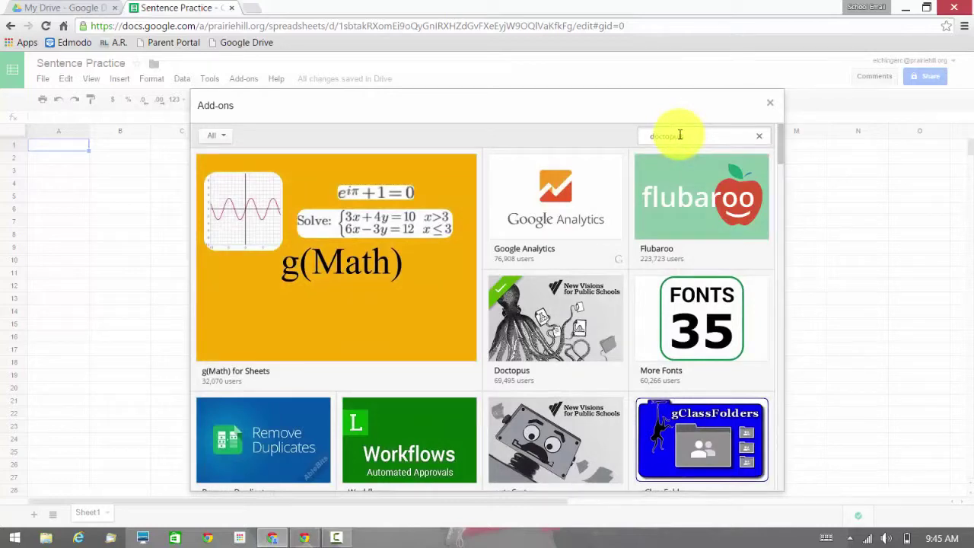
{"action": "type", "text": "us"}
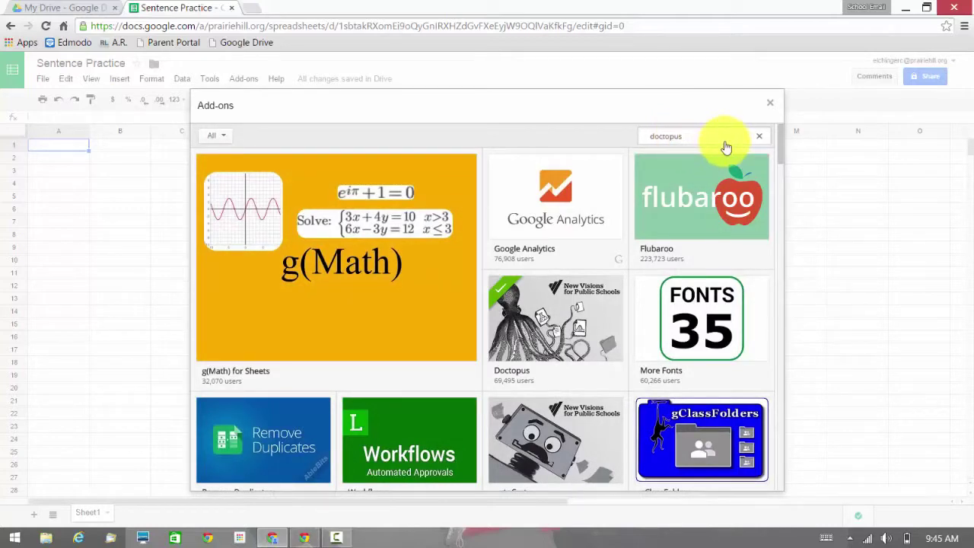
{"action": "key", "text": "Return"}
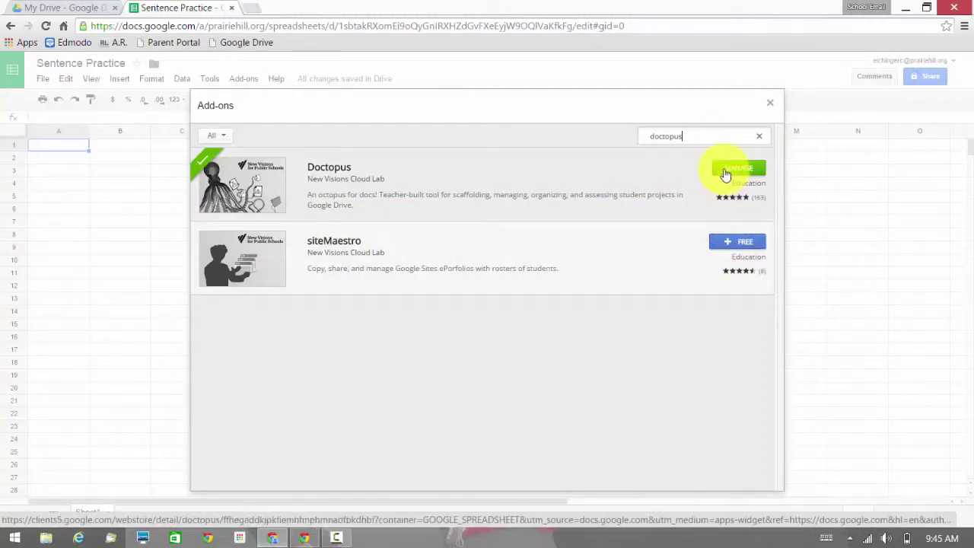
{"action": "left_click", "coordinate": [770, 106]}
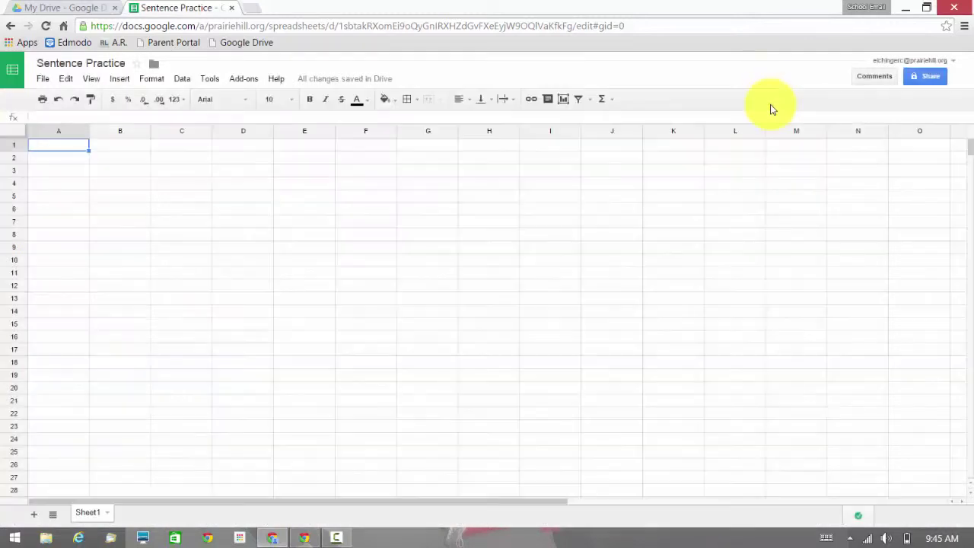
{"action": "left_click", "coordinate": [244, 79]}
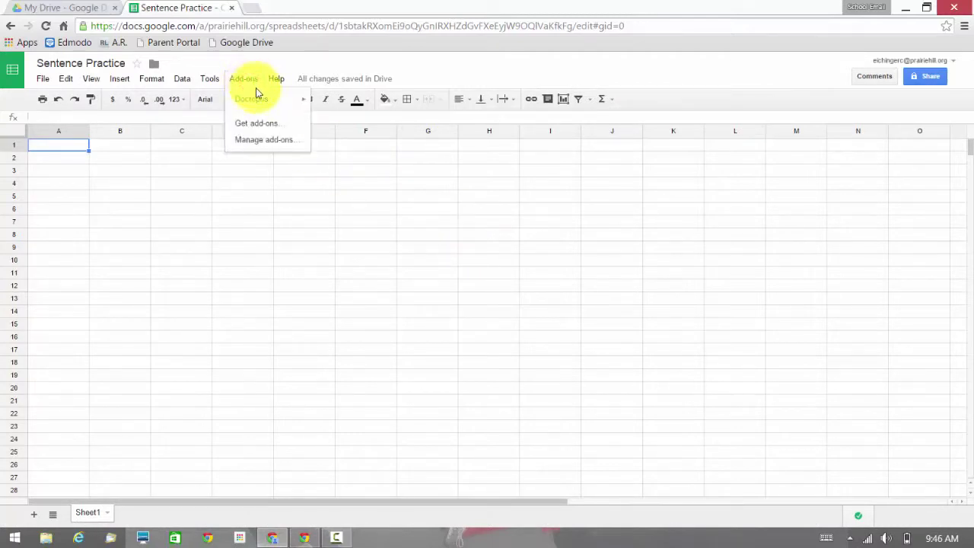
{"action": "mouse_move", "coordinate": [263, 100]}
{"action": "left_click", "coordinate": [337, 106]}
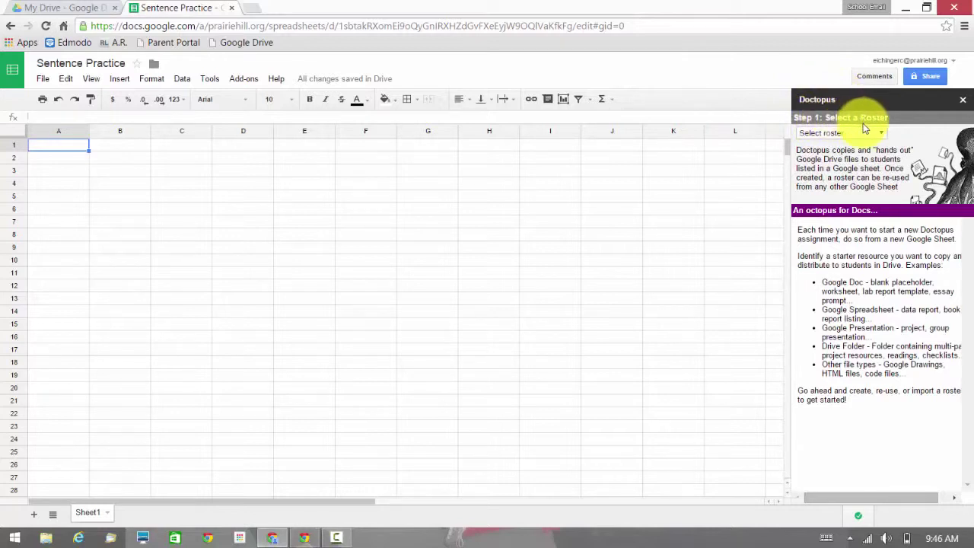
In the Doctopus sidebar, build a new roster 'on this Sheet' and create it.
{"action": "left_click", "coordinate": [857, 133]}
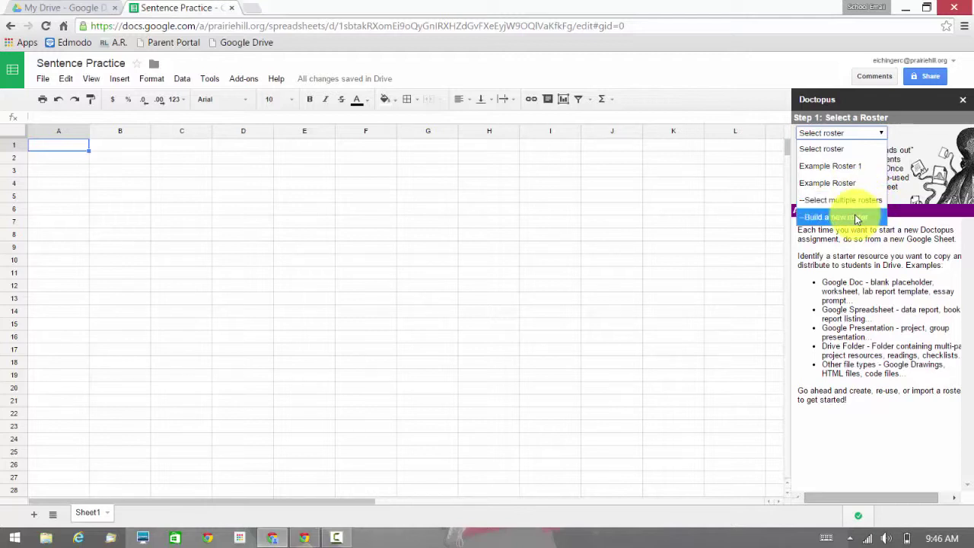
{"action": "left_click", "coordinate": [856, 217]}
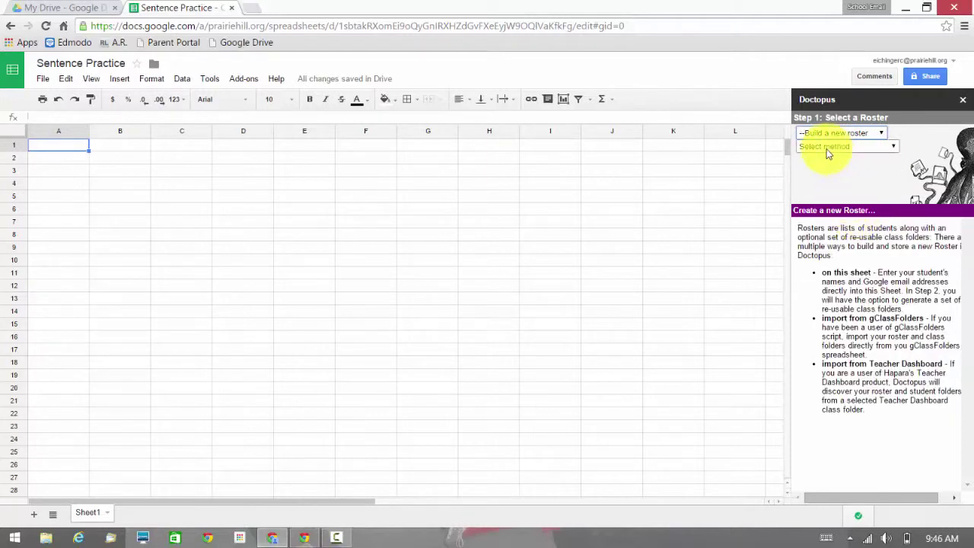
{"action": "left_click", "coordinate": [828, 152]}
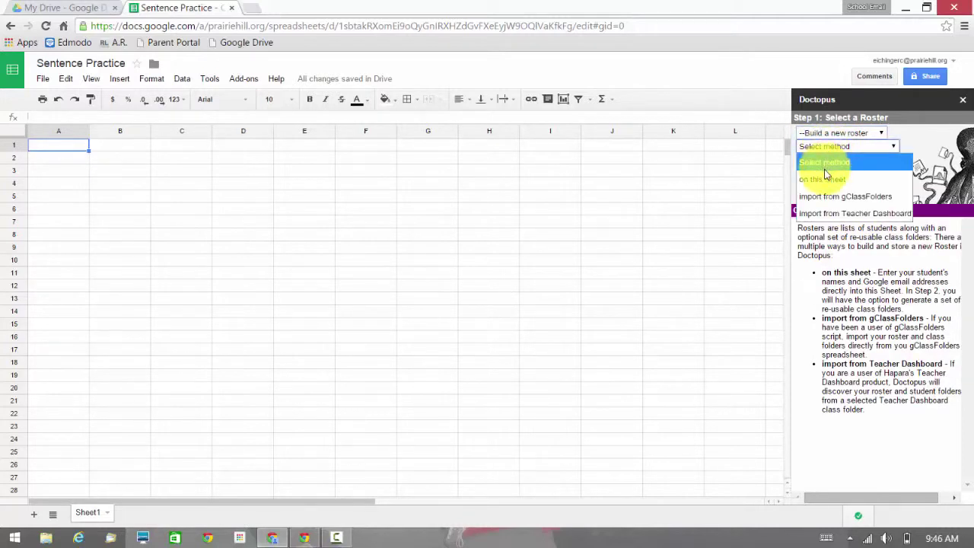
{"action": "left_click", "coordinate": [827, 178]}
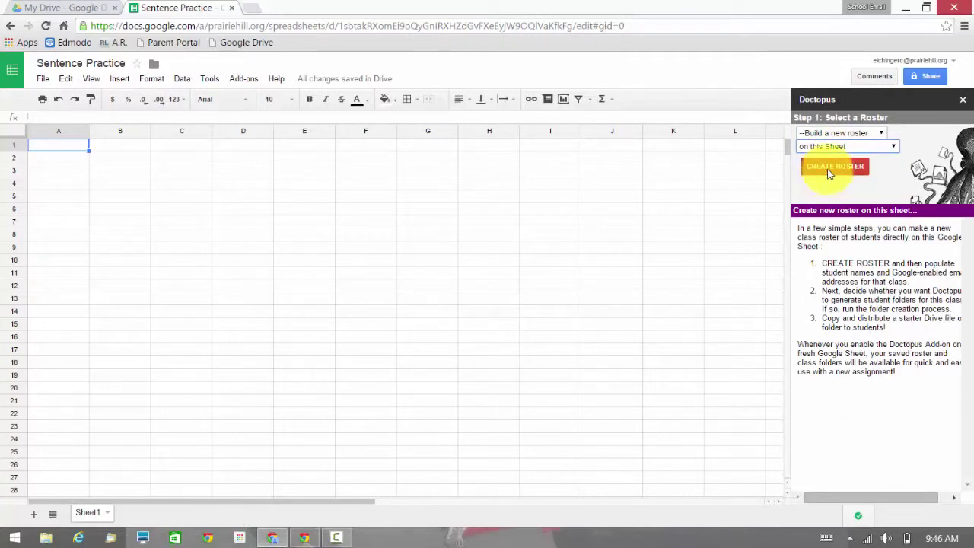
{"action": "left_click", "coordinate": [829, 169]}
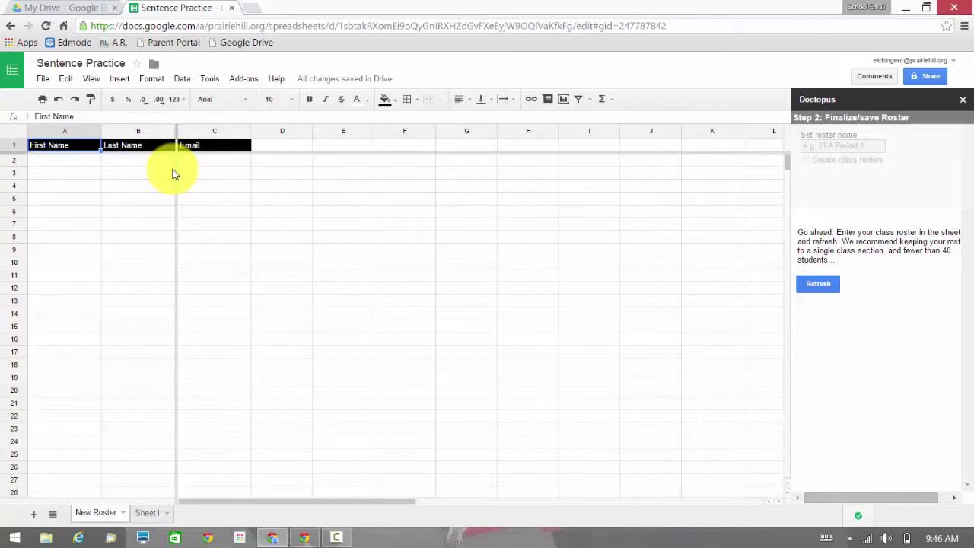
Back in My Drive, create a new blank Google Form via NEW > More.
{"action": "left_click", "coordinate": [86, 6]}
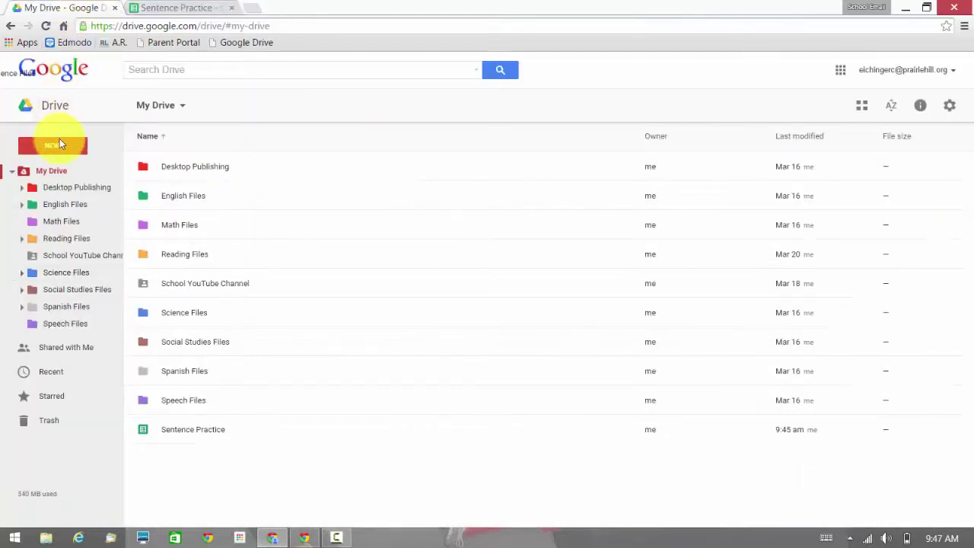
{"action": "left_click", "coordinate": [58, 144]}
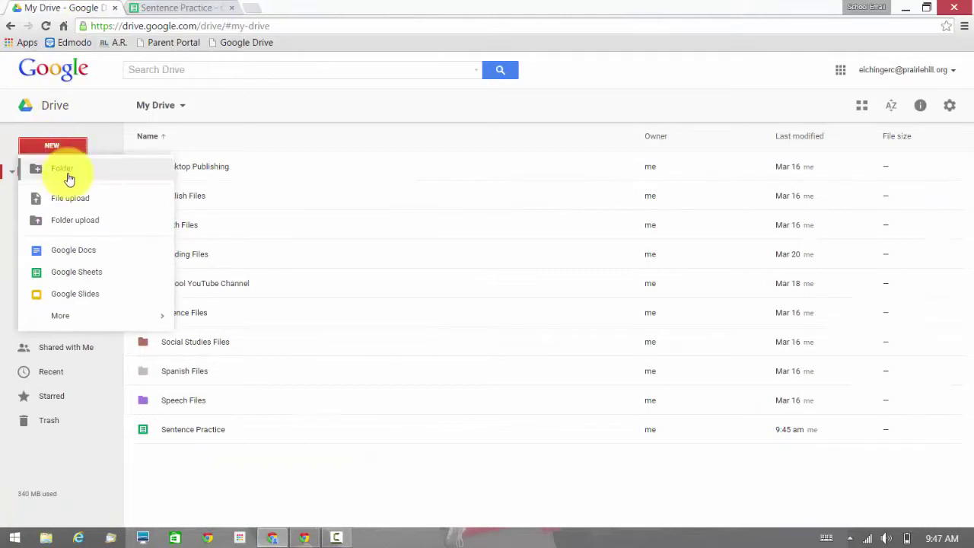
{"action": "mouse_move", "coordinate": [106, 314]}
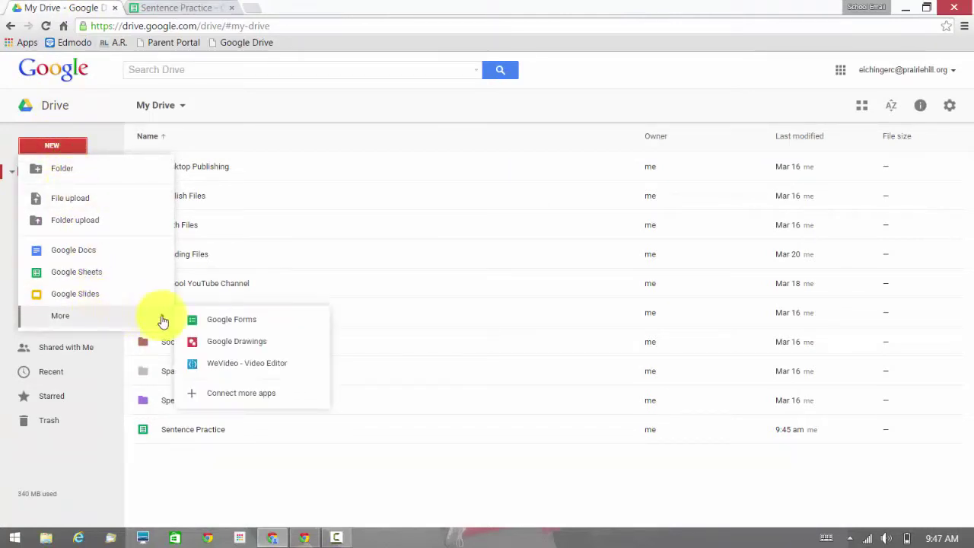
{"action": "left_click", "coordinate": [196, 320]}
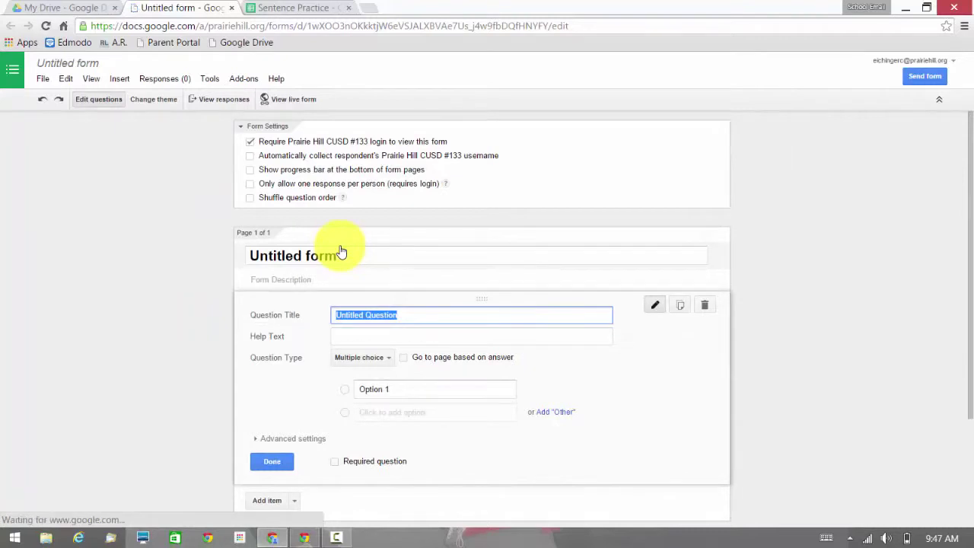
Retitle the form from 'Untitled form' to 'Doctopus Information'.
{"action": "left_click", "coordinate": [344, 252]}
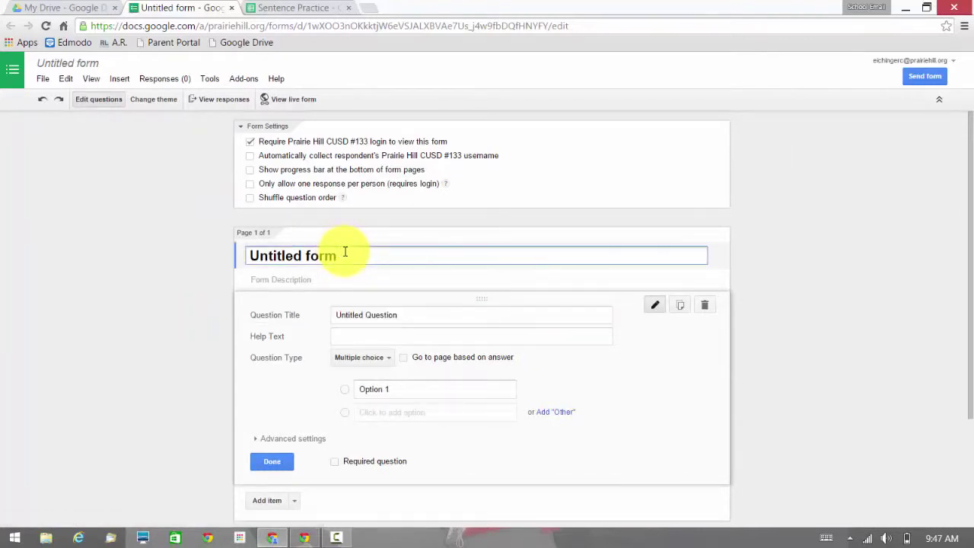
{"action": "left_click_drag", "start_coordinate": [344, 252], "coordinate": [144, 242]}
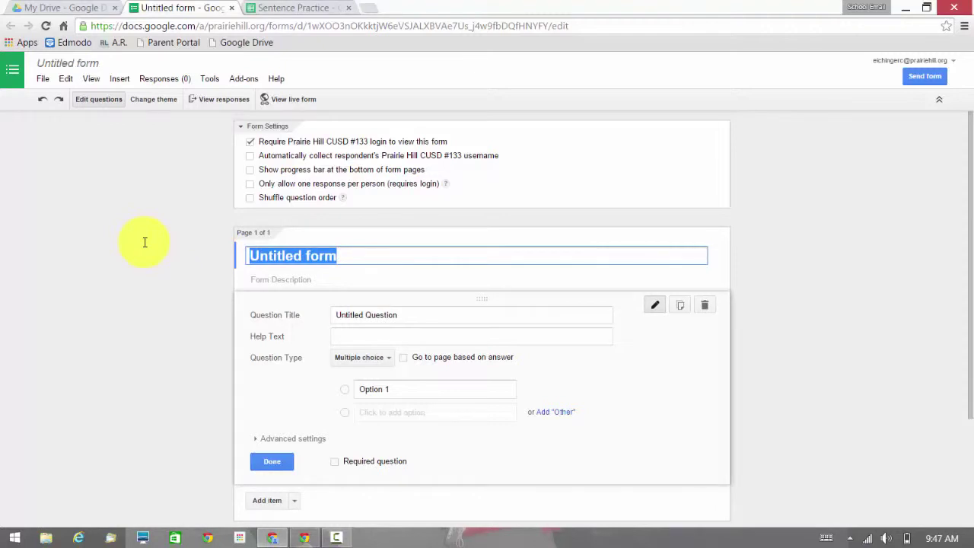
{"action": "type", "text": "Doctopus Information"}
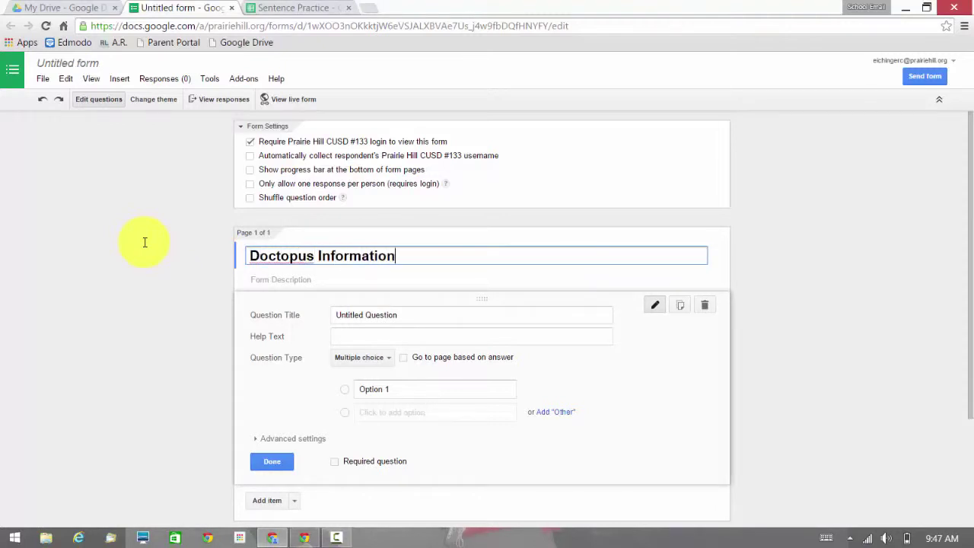
{"action": "left_click", "coordinate": [147, 282]}
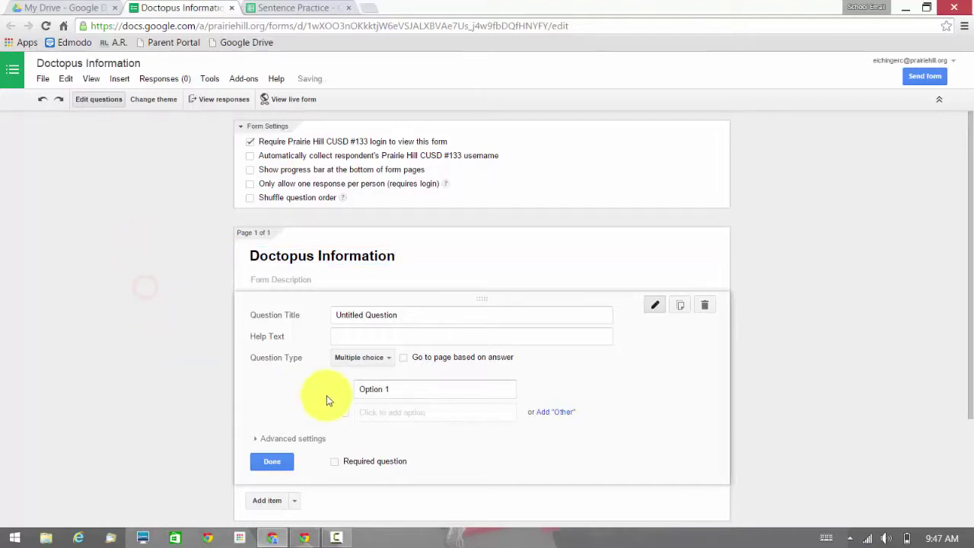
Keep school login required, collect usernames automatically, and allow only one response per person.
{"action": "left_click", "coordinate": [249, 142]}
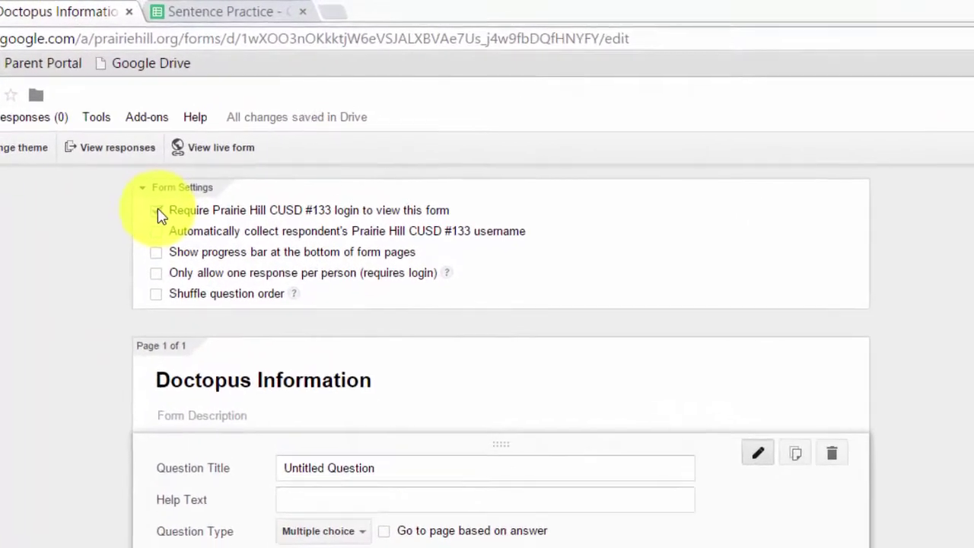
{"action": "left_click", "coordinate": [157, 210]}
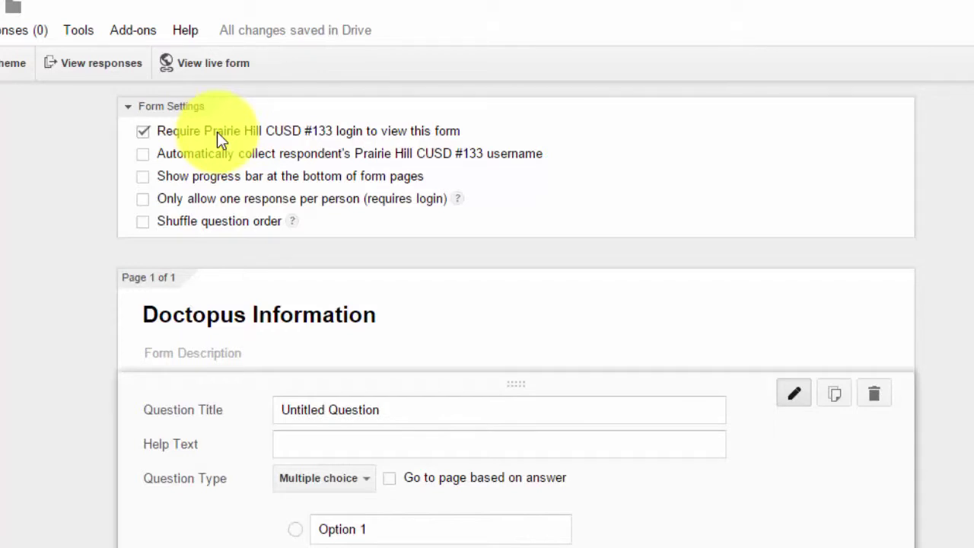
{"action": "left_click", "coordinate": [182, 154]}
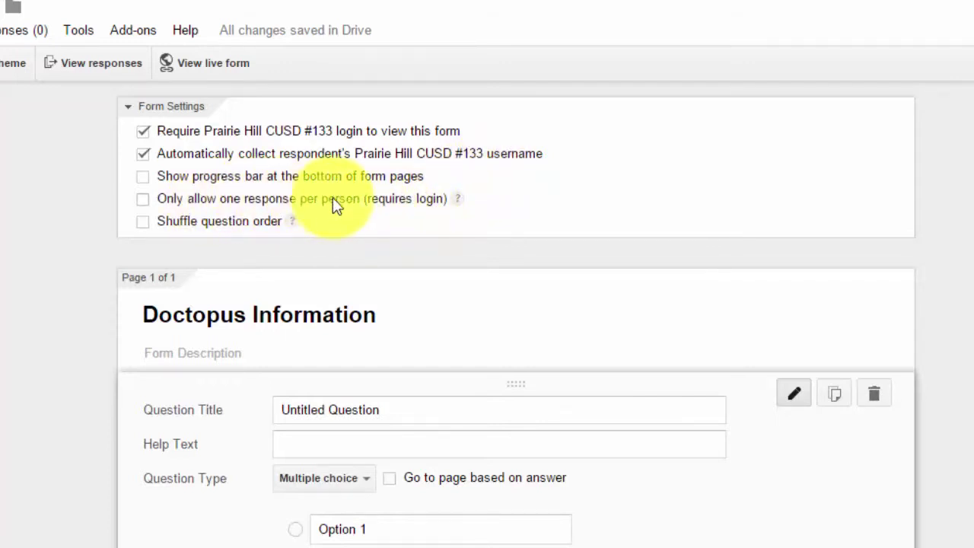
{"action": "left_click", "coordinate": [363, 209]}
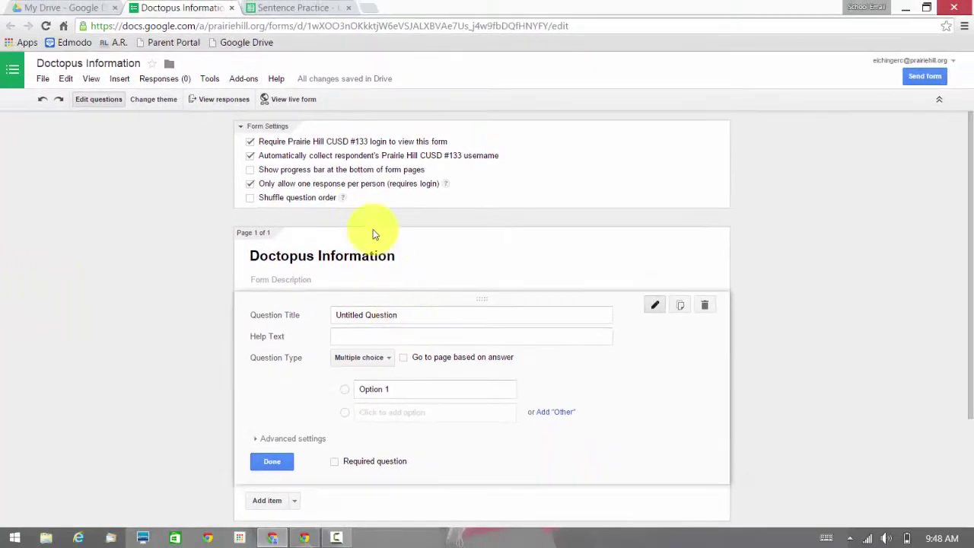
Make the first question 'First Name', a required short-text question.
{"action": "left_click", "coordinate": [397, 314]}
{"action": "left_click_drag", "start_coordinate": [413, 315], "coordinate": [271, 324]}
{"action": "type", "text": "First Name"}
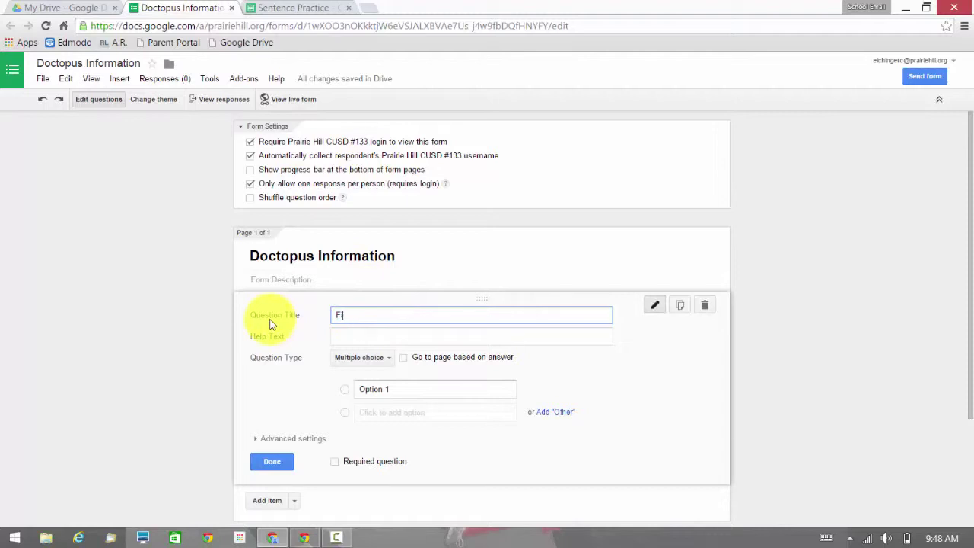
{"action": "left_click", "coordinate": [363, 360]}
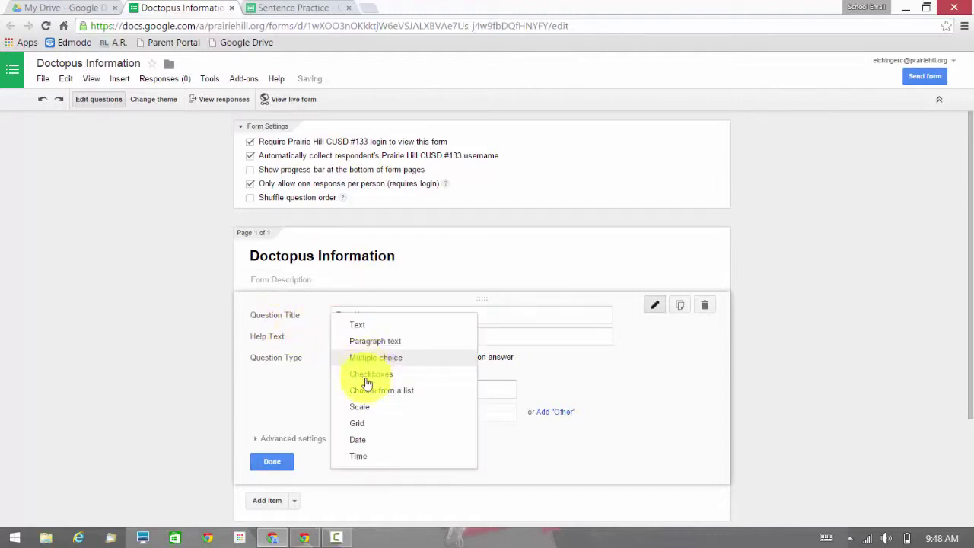
{"action": "left_click", "coordinate": [365, 326]}
{"action": "left_click", "coordinate": [349, 439]}
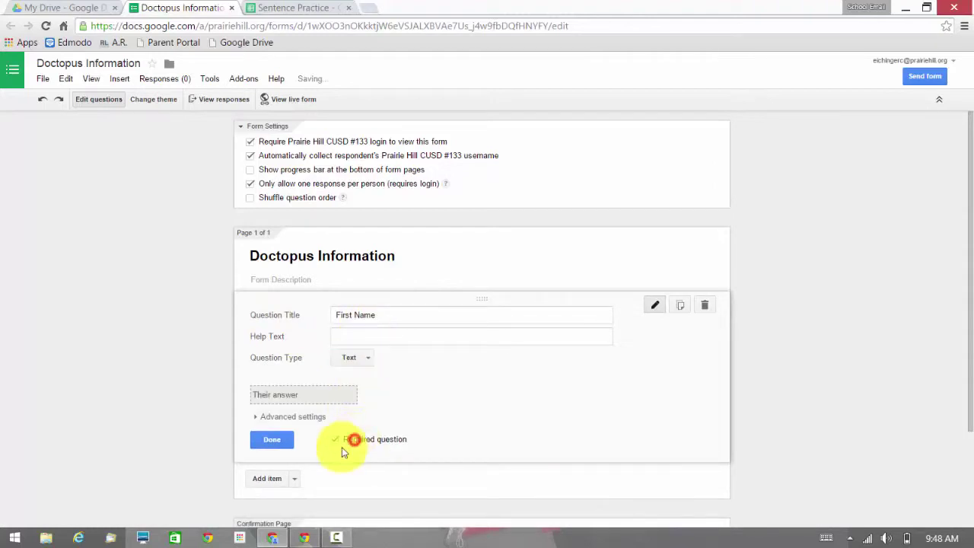
Add a required 'Last Name' text question after First Name.
{"action": "left_click", "coordinate": [296, 477]}
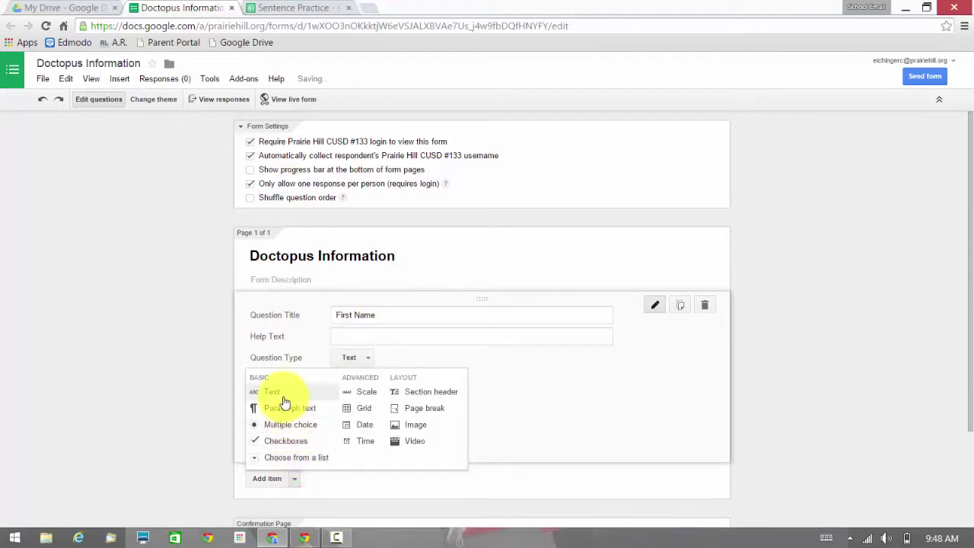
{"action": "left_click", "coordinate": [283, 400]}
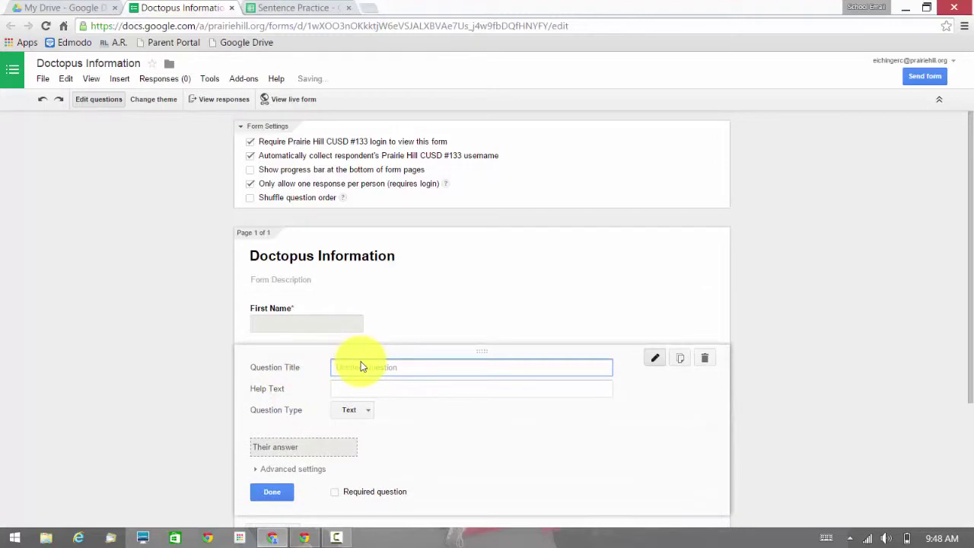
{"action": "key", "text": "BackSpace"}
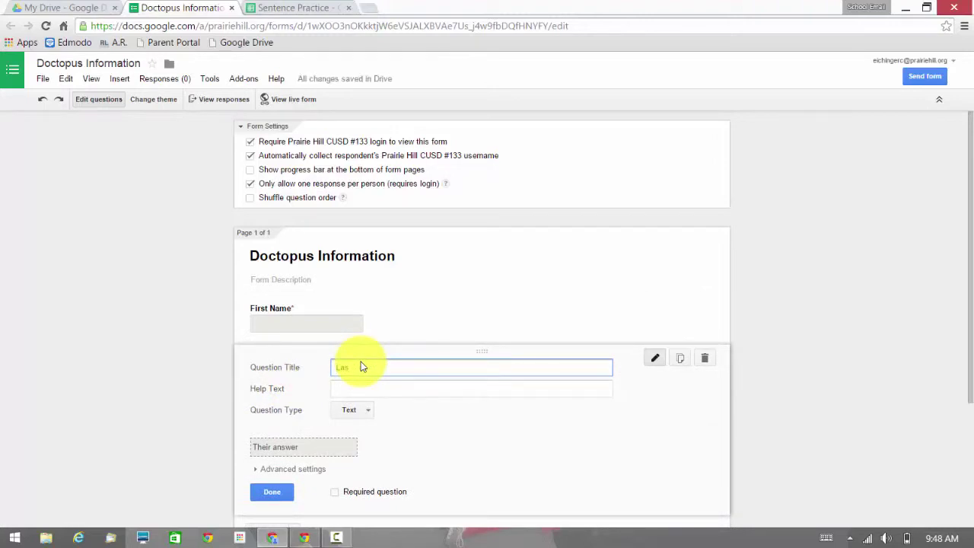
{"action": "type", "text": "t Name"}
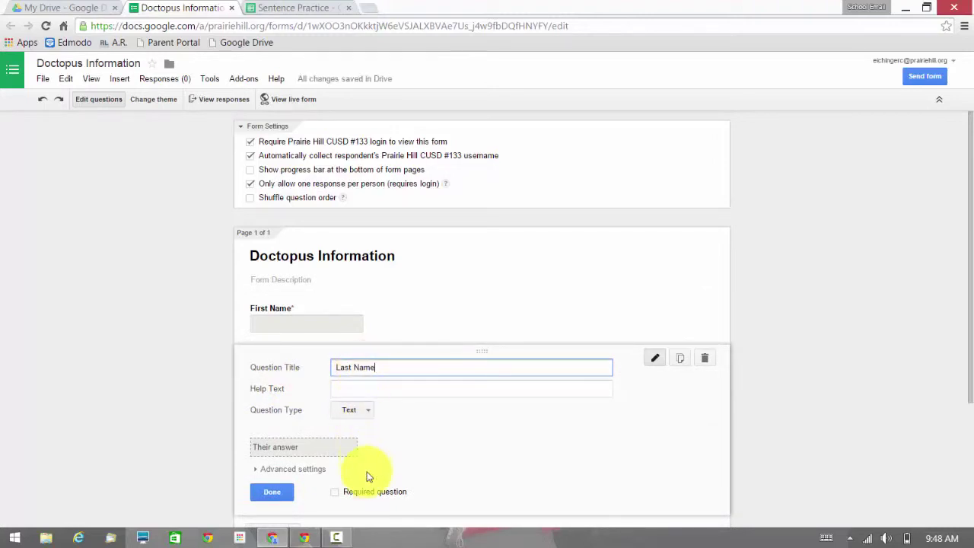
{"action": "left_click", "coordinate": [368, 493]}
{"action": "left_click", "coordinate": [270, 496]}
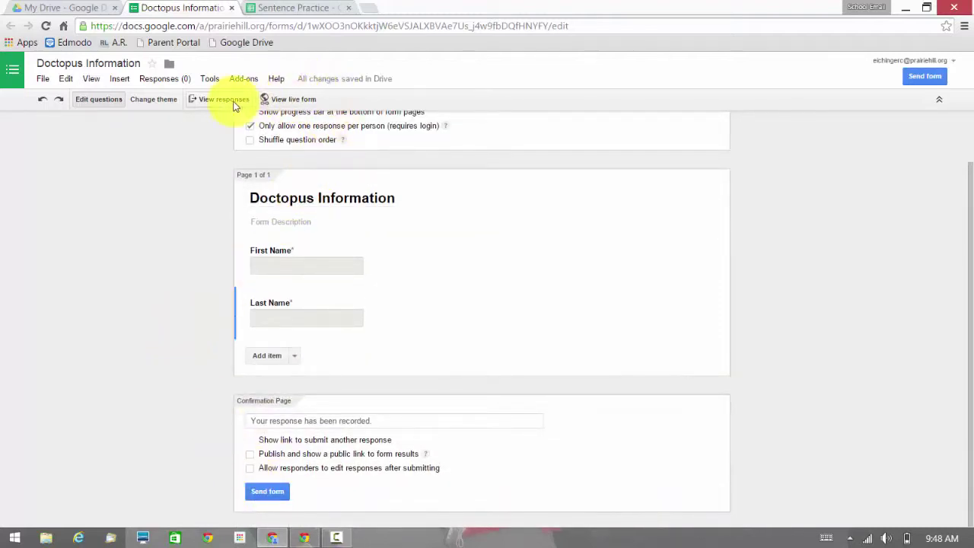
Send responses to a new spreadsheet with 'Always create a new spreadsheet' unticked.
{"action": "left_click", "coordinate": [233, 103]}
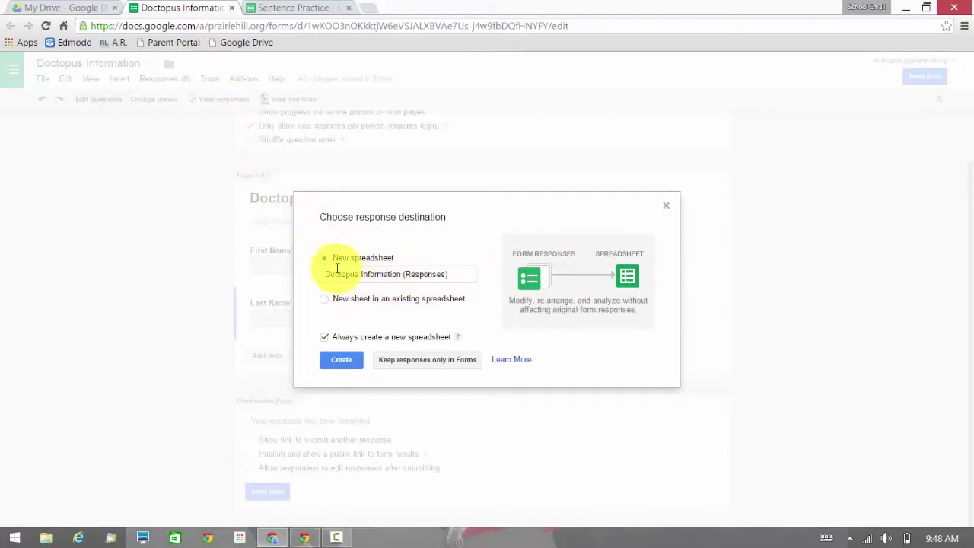
{"action": "left_click", "coordinate": [328, 337]}
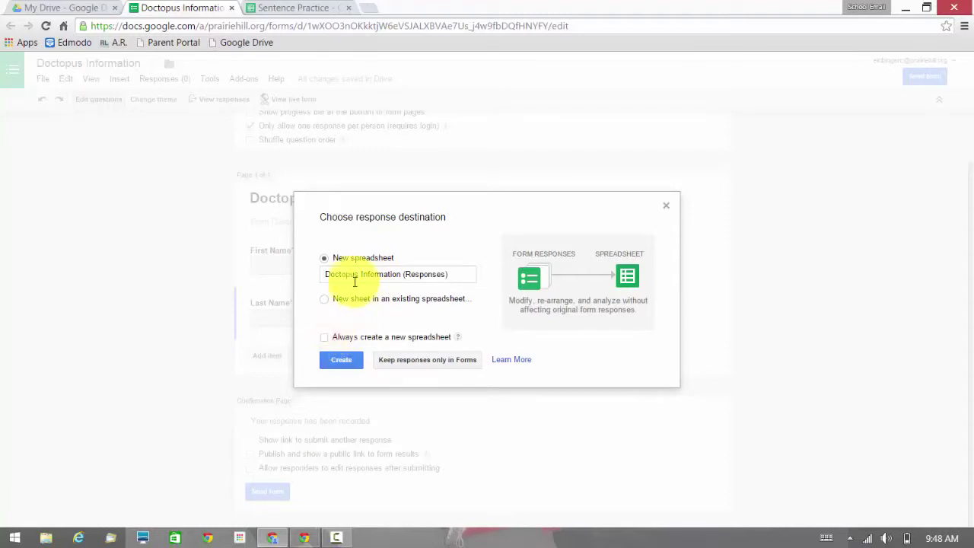
{"action": "left_click", "coordinate": [340, 360]}
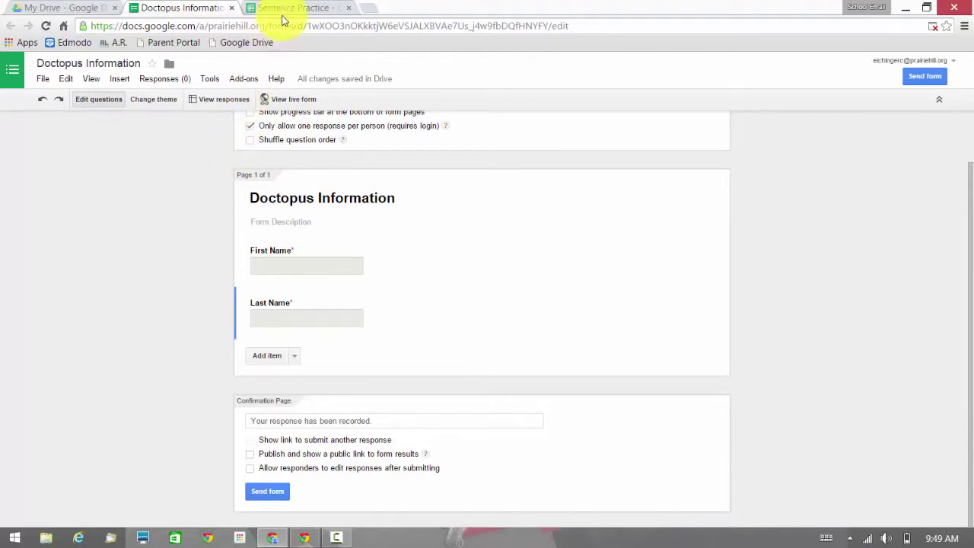
{"action": "left_click", "coordinate": [283, 9]}
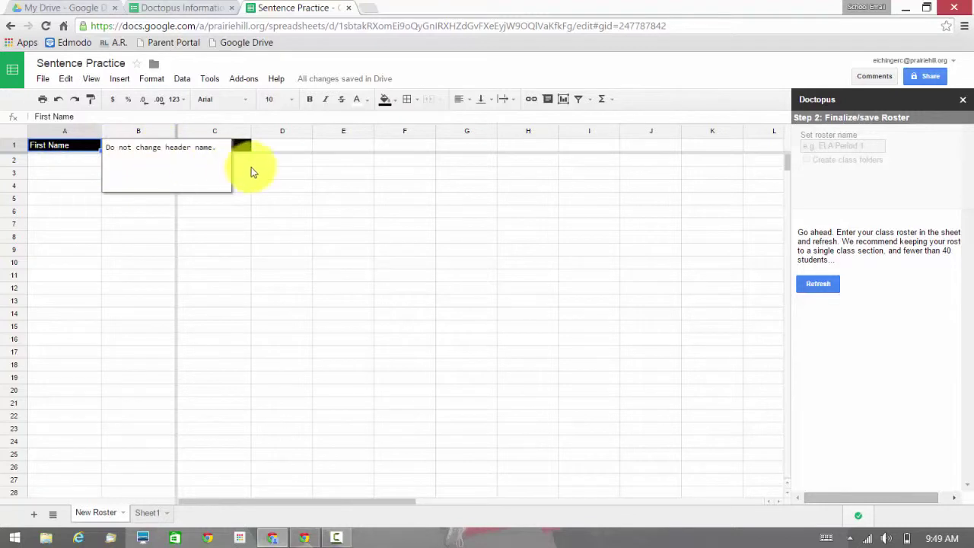
{"action": "mouse_move", "coordinate": [245, 152]}
{"action": "left_click", "coordinate": [199, 8]}
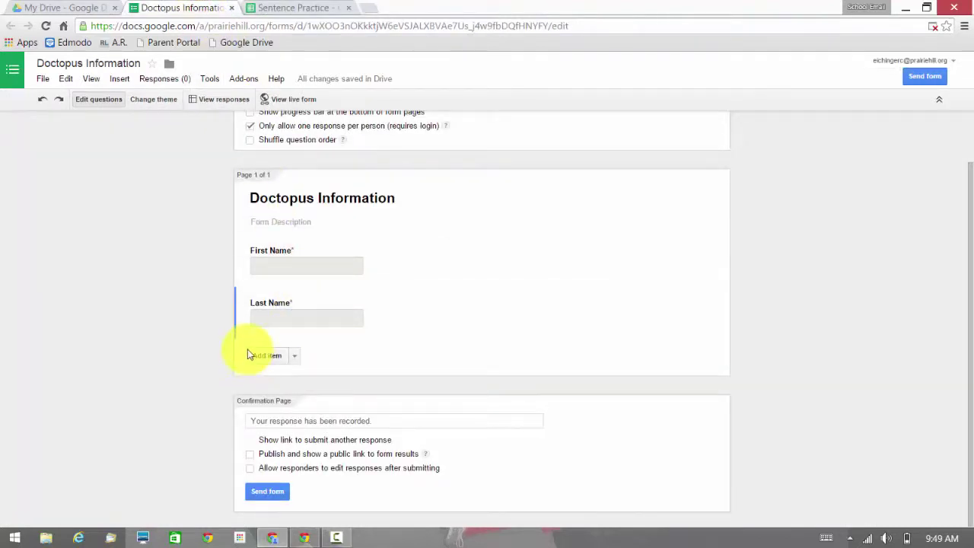
Open the live Doctopus Information form and select its URL in the address bar.
{"action": "left_click", "coordinate": [291, 100]}
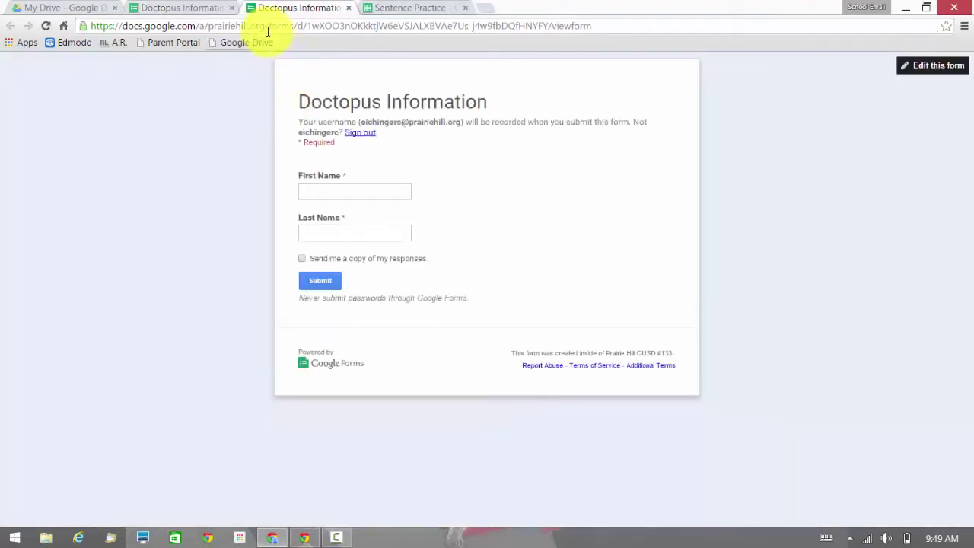
{"action": "left_click", "coordinate": [264, 27]}
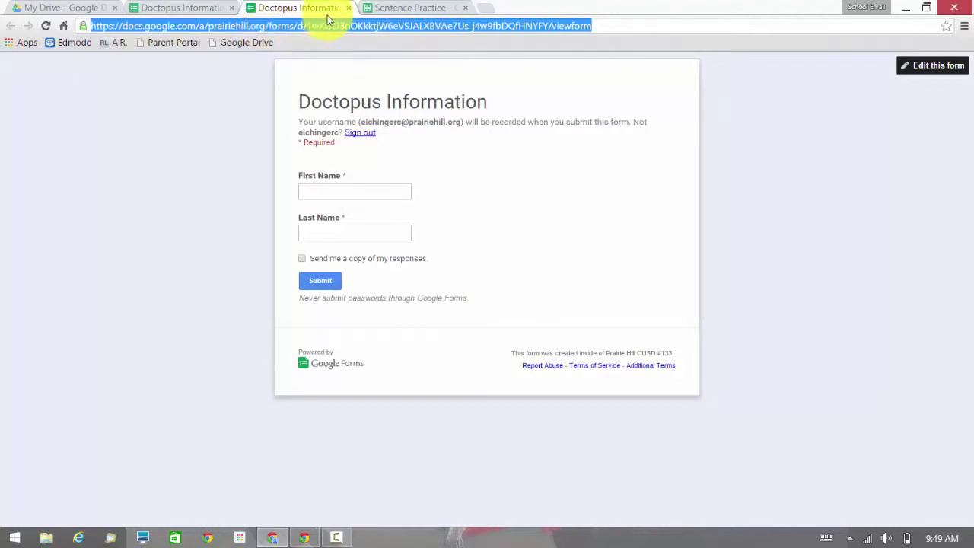
Paste the live form link into the guest window's address bar and load it.
{"action": "left_click", "coordinate": [319, 464]}
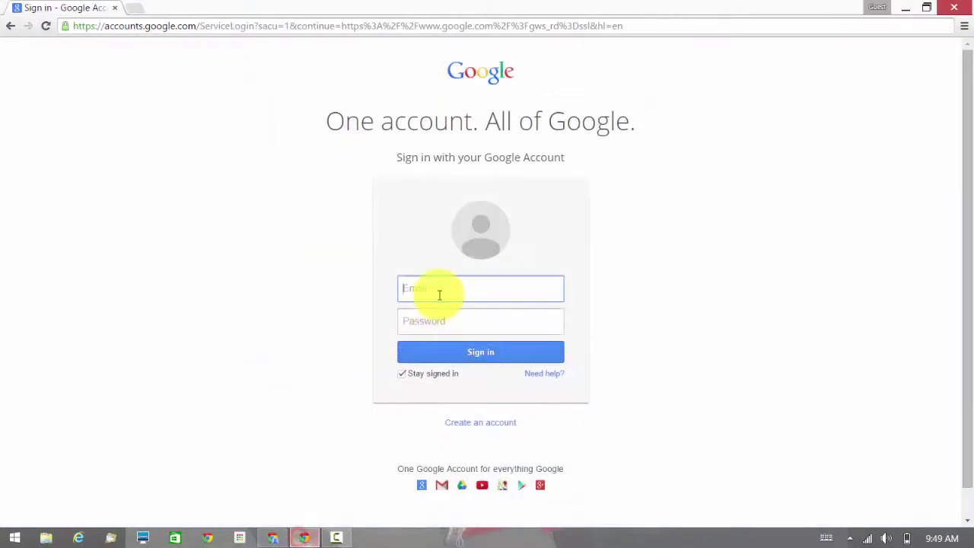
{"action": "left_click", "coordinate": [300, 31]}
{"action": "key", "text": "ctrl+v"}
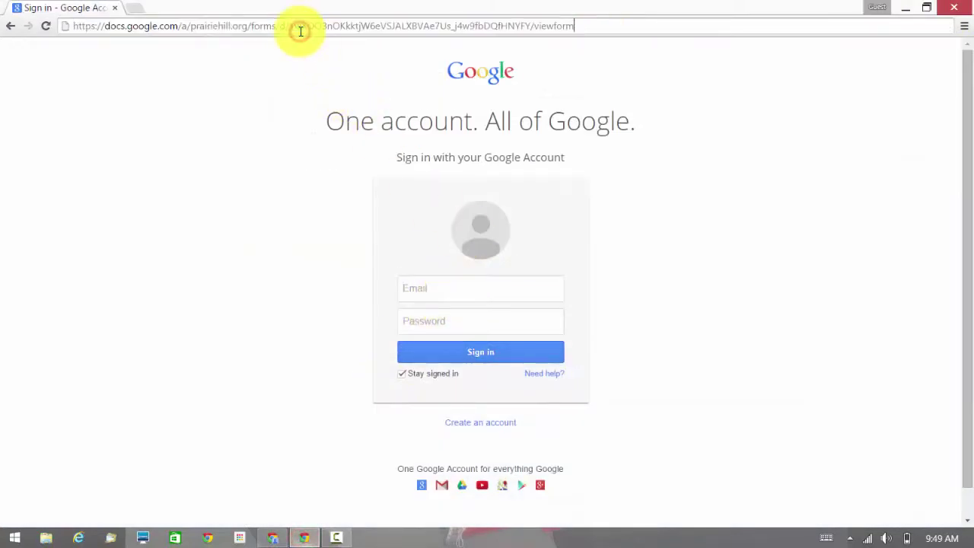
{"action": "key", "text": "Return"}
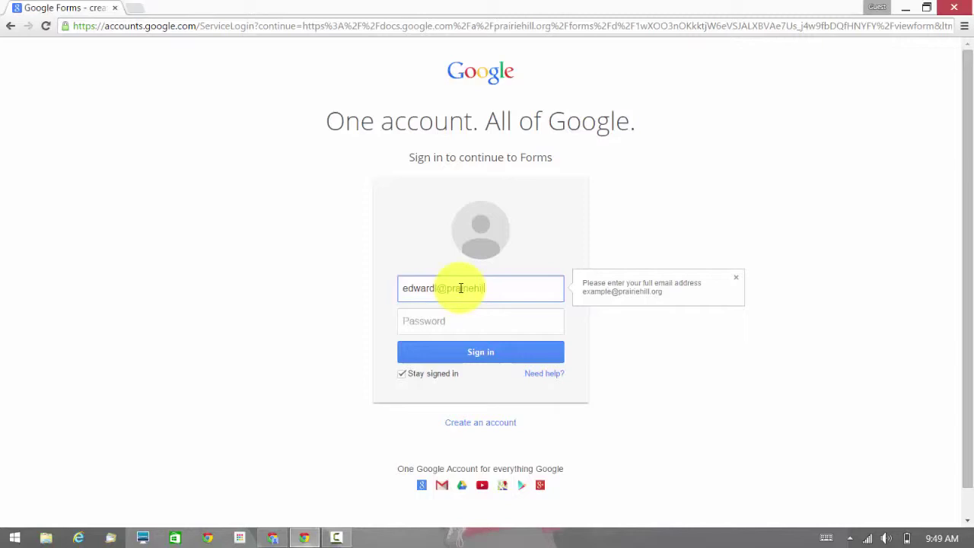
Enter the student account's password, untick Stay signed in, and sign in.
{"action": "key", "text": "Tab"}
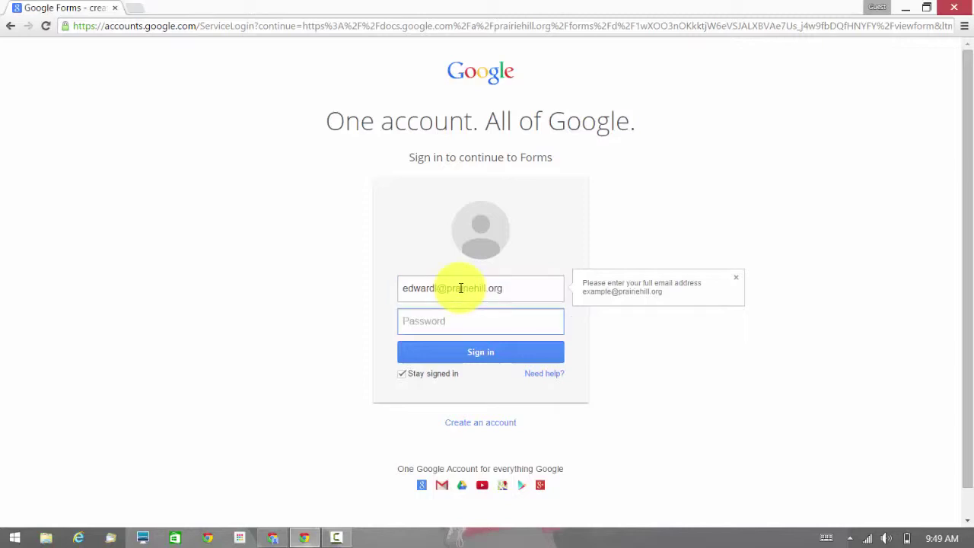
{"action": "type", "text": "*"}
{"action": "left_click", "coordinate": [428, 373]}
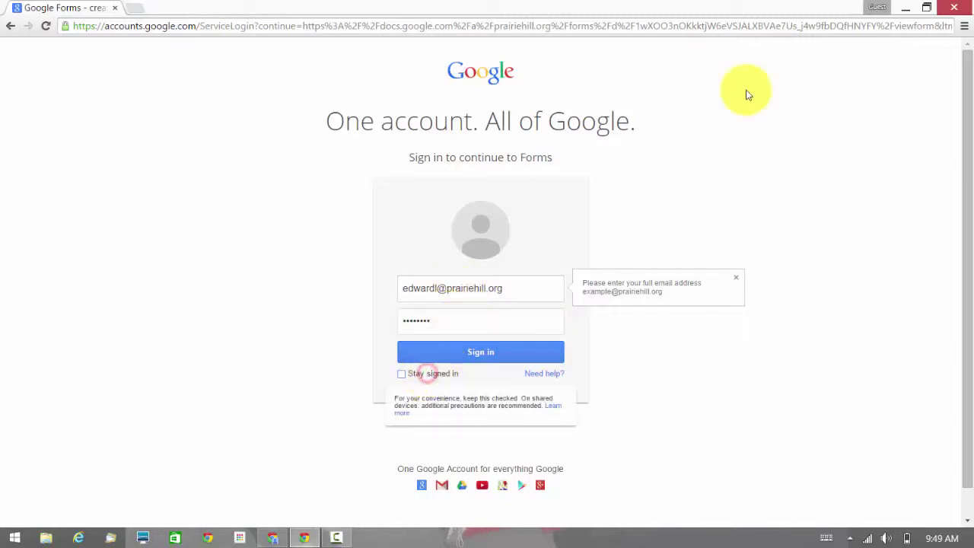
{"action": "left_click", "coordinate": [483, 357]}
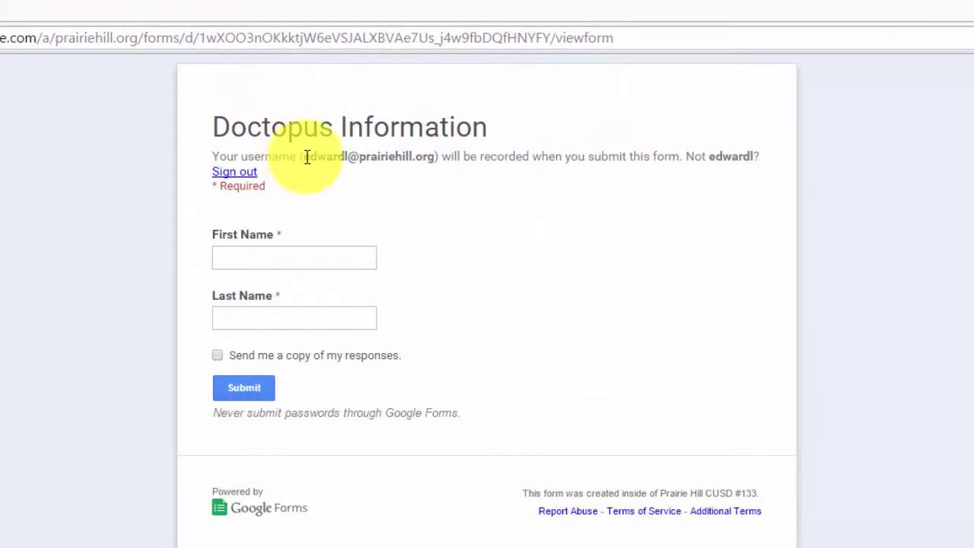
Clear the username, submit a test response with the student's first and last name, and return to the teacher's window.
{"action": "left_click_drag", "start_coordinate": [303, 156], "coordinate": [421, 162]}
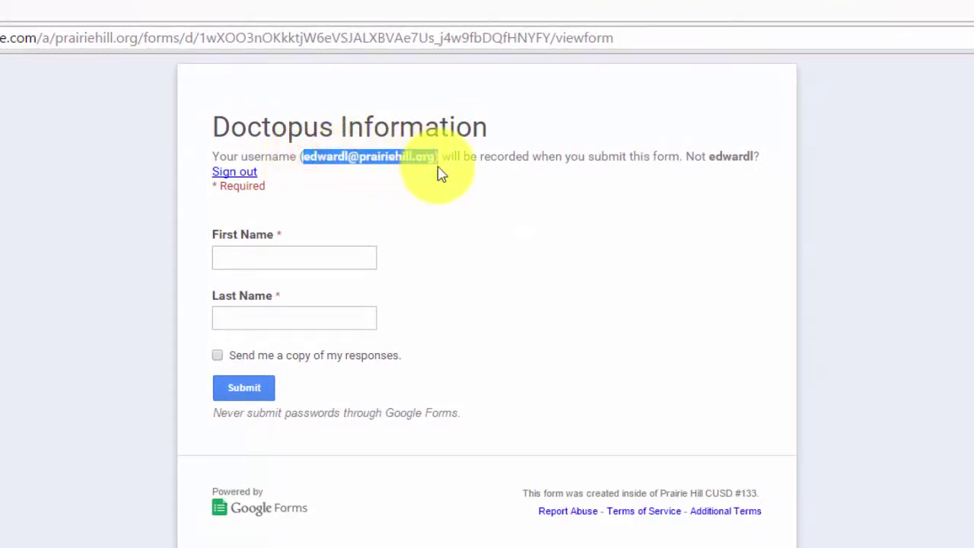
{"action": "left_click", "coordinate": [438, 179]}
{"action": "left_click", "coordinate": [244, 259]}
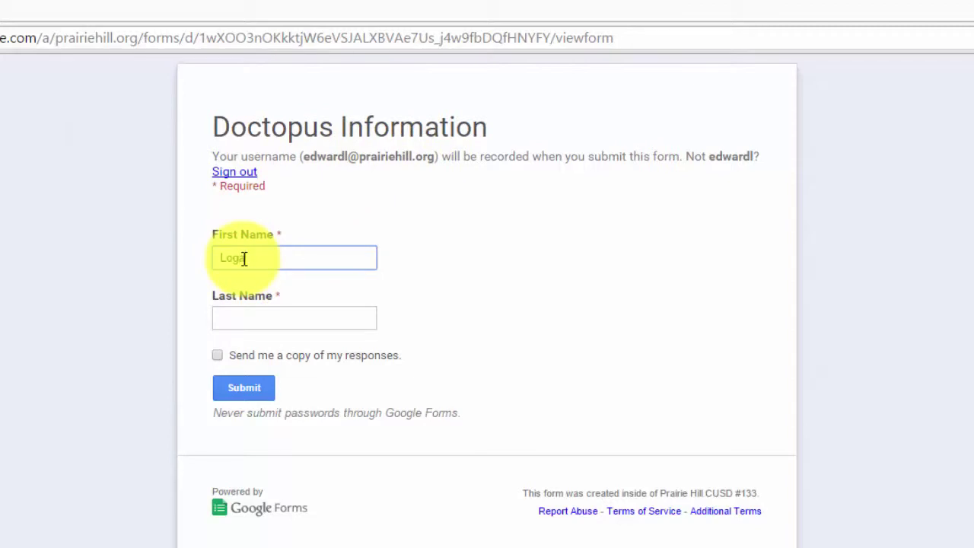
{"action": "key", "text": "Tab"}
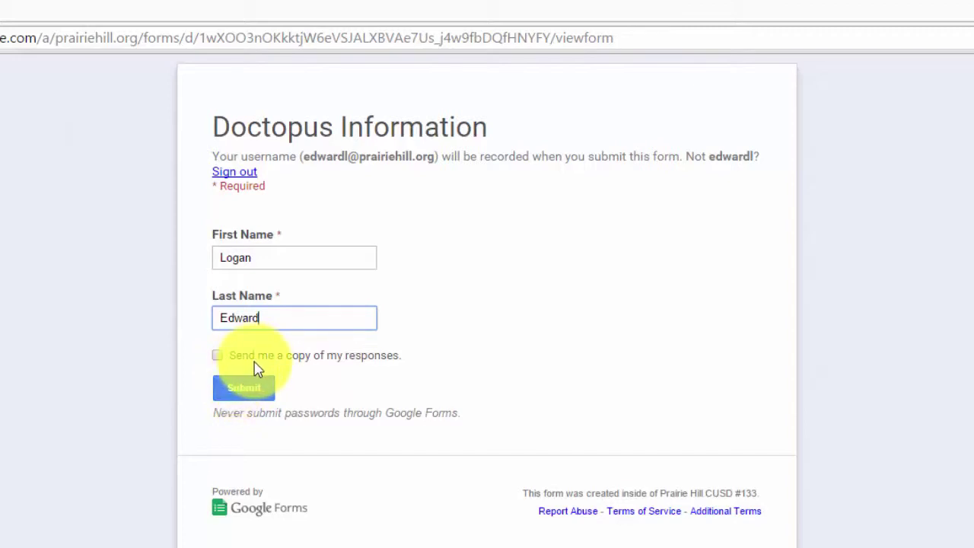
{"action": "left_click", "coordinate": [250, 388]}
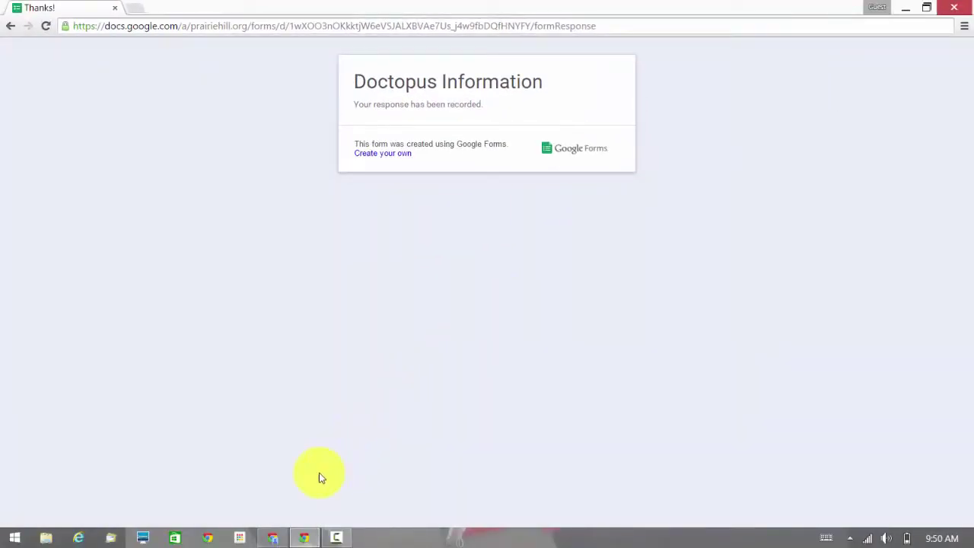
{"action": "left_click", "coordinate": [274, 538]}
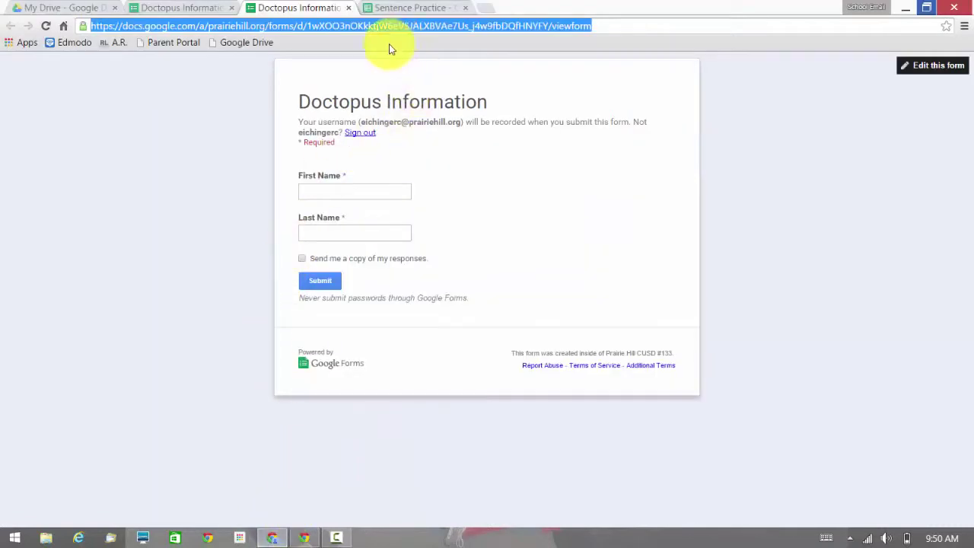
From the form editor, open the Doctopus Information (Responses) spreadsheet.
{"action": "left_click", "coordinate": [196, 10]}
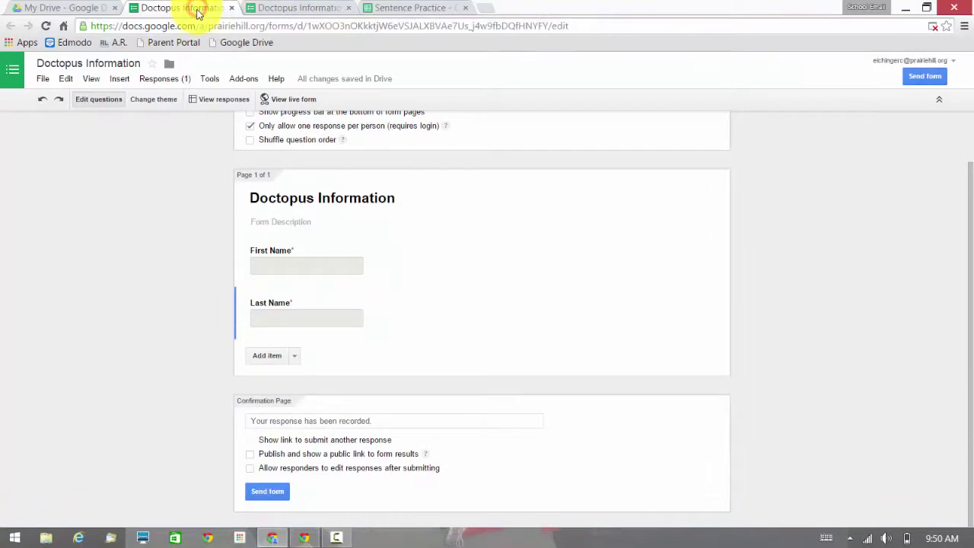
{"action": "left_click", "coordinate": [223, 104]}
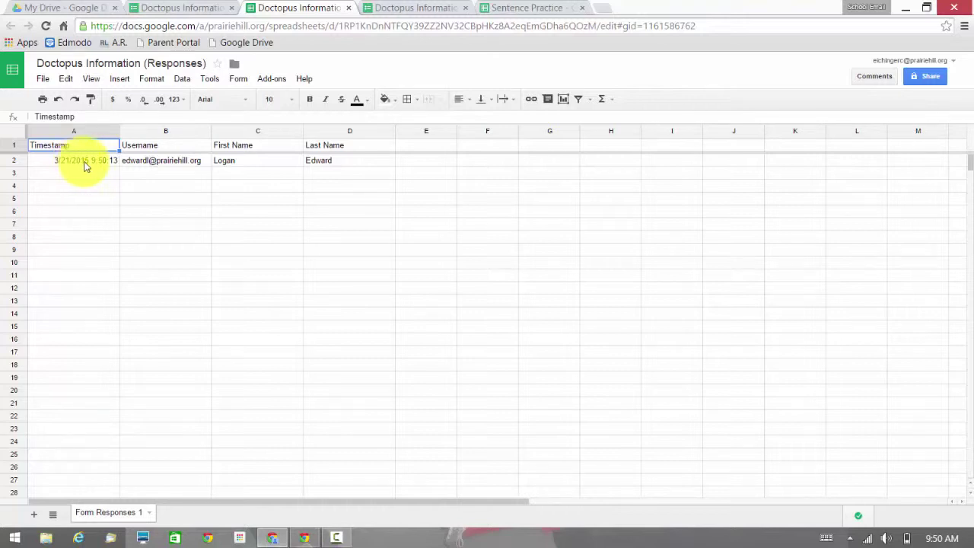
Tidy the browser tabs and enter the student's first name in A2 of New Roster.
{"action": "left_click", "coordinate": [518, 10]}
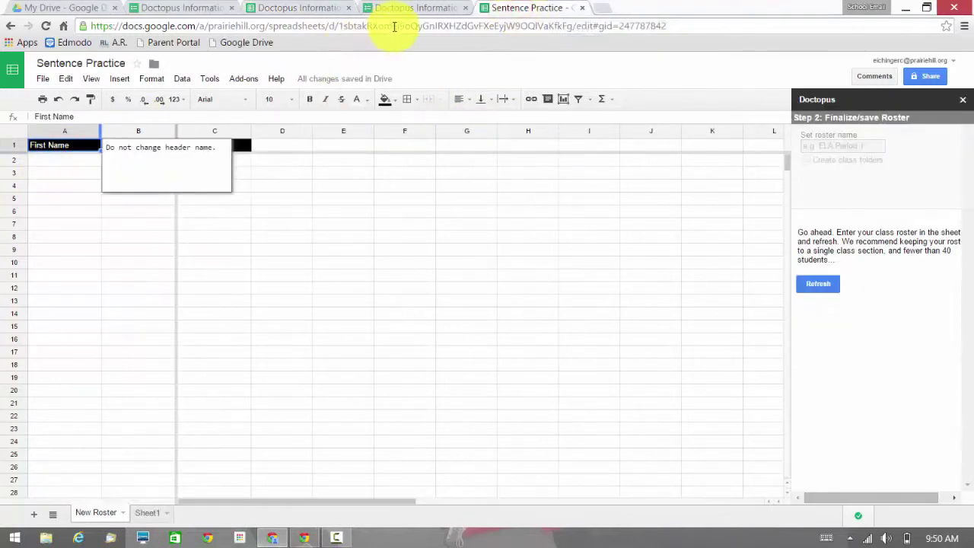
{"action": "left_click", "coordinate": [332, 8]}
{"action": "left_click_drag", "start_coordinate": [326, 6], "coordinate": [398, 6]}
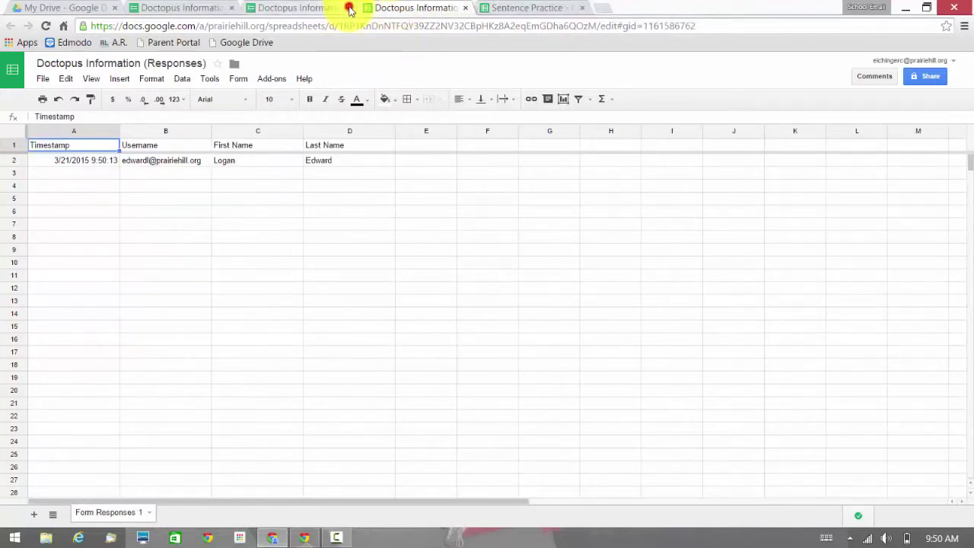
{"action": "left_click", "coordinate": [349, 8]}
{"action": "left_click", "coordinate": [230, 165]}
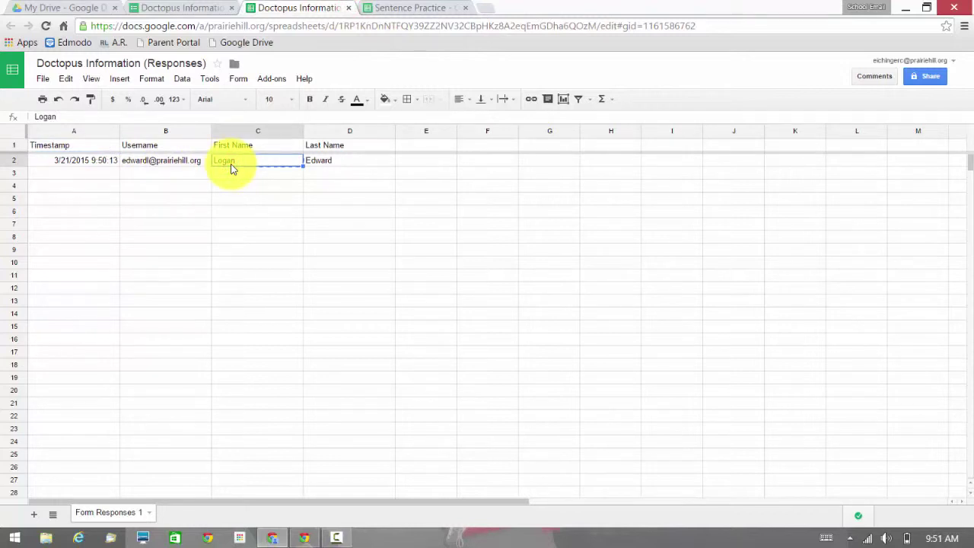
{"action": "left_click", "coordinate": [402, 9]}
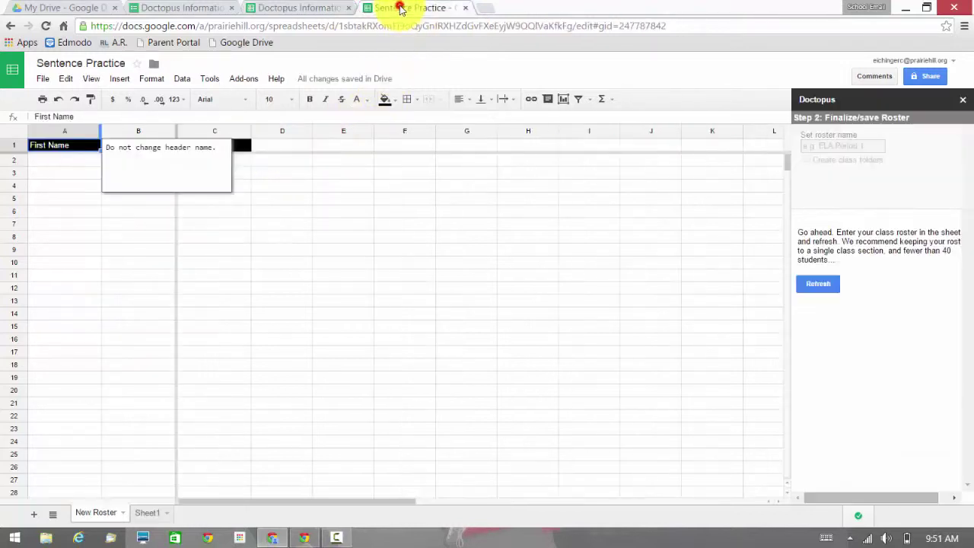
{"action": "left_click", "coordinate": [76, 163]}
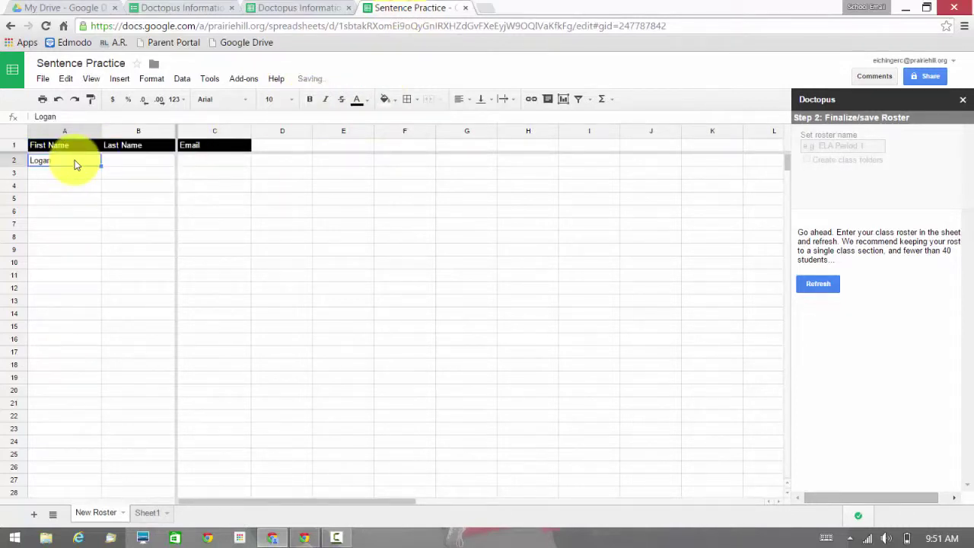
Paste the student's last name into B2 and copy their email from the responses sheet.
{"action": "left_click", "coordinate": [288, 8]}
{"action": "left_click", "coordinate": [321, 160]}
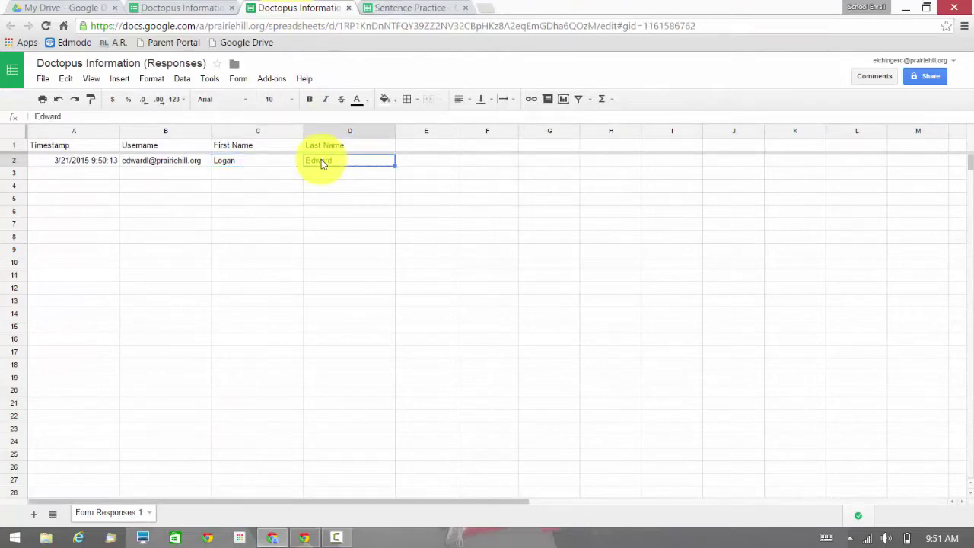
{"action": "left_click", "coordinate": [386, 9]}
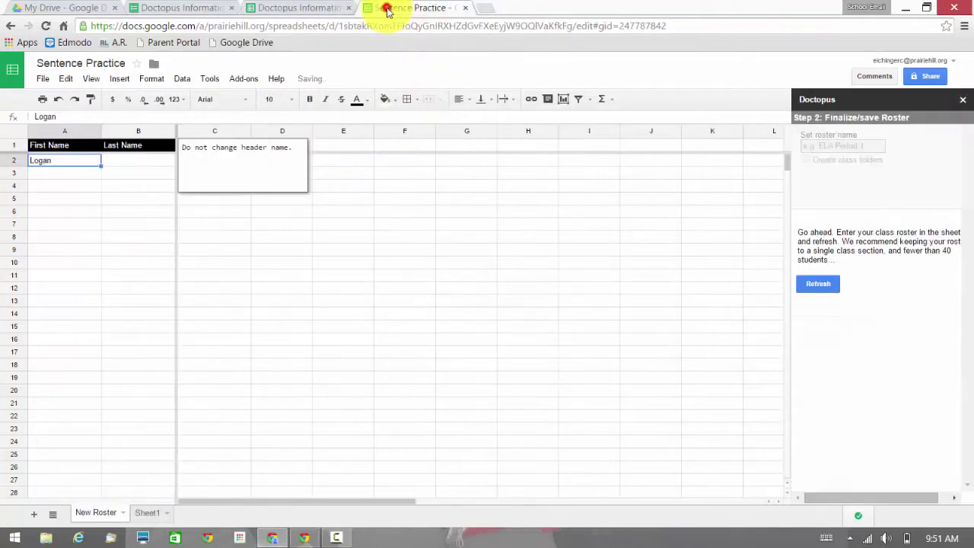
{"action": "left_click", "coordinate": [156, 166]}
{"action": "left_click", "coordinate": [202, 161]}
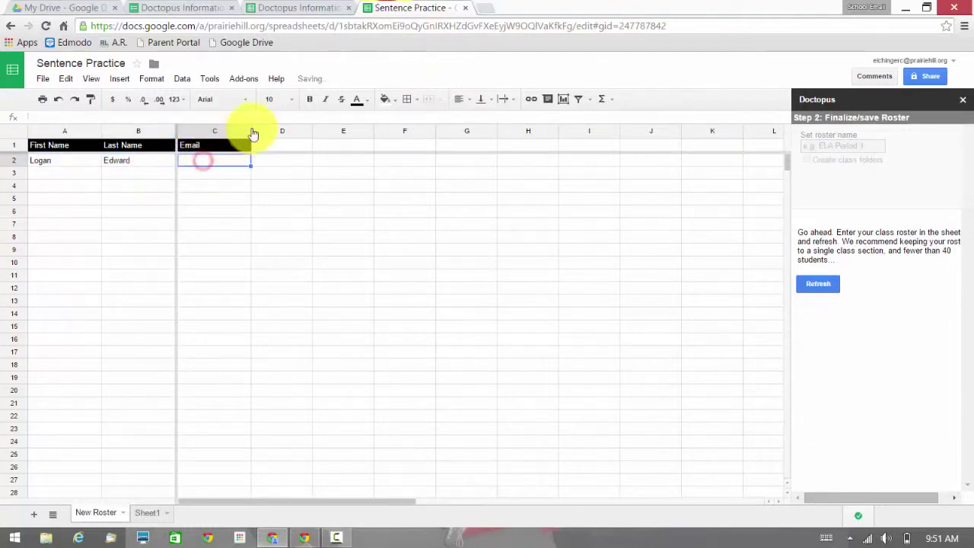
{"action": "left_click", "coordinate": [299, 8]}
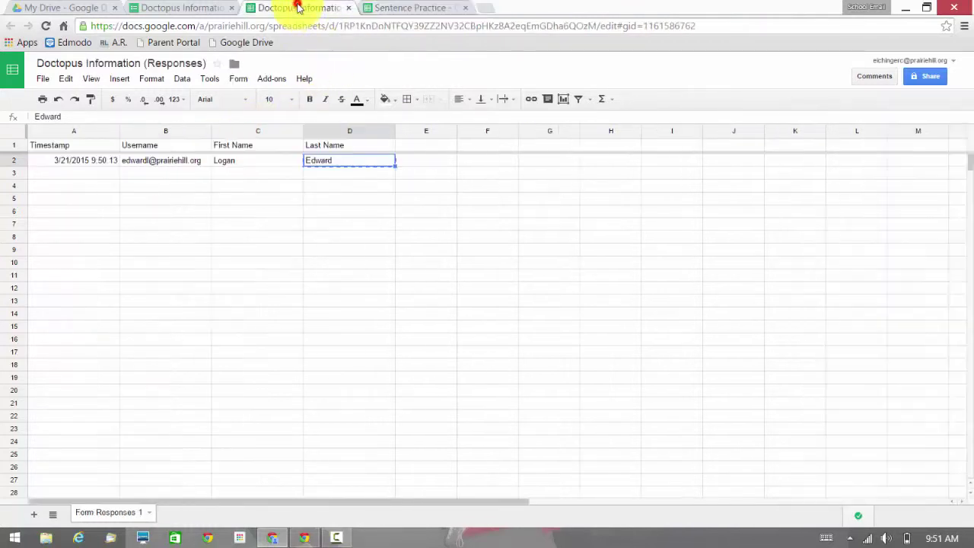
{"action": "left_click", "coordinate": [175, 160]}
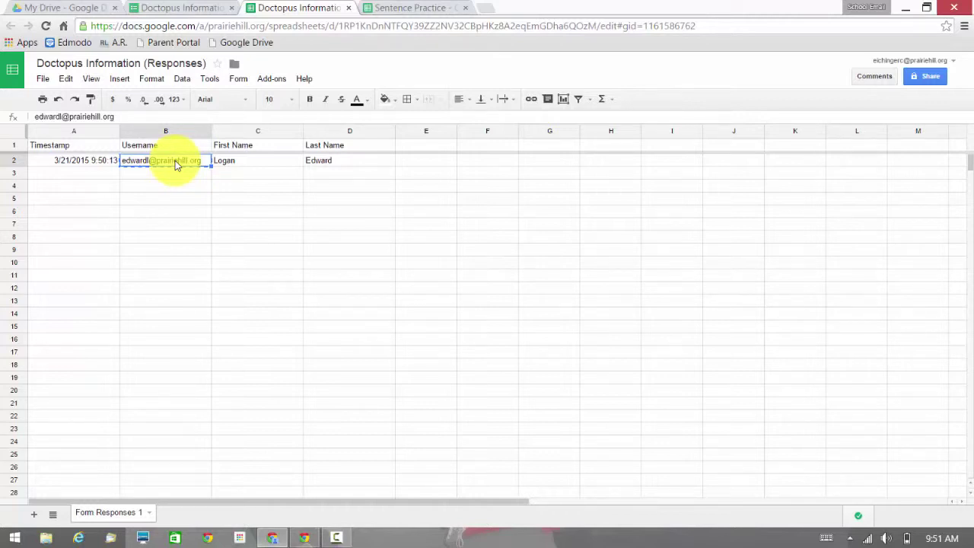
{"action": "left_click", "coordinate": [402, 9]}
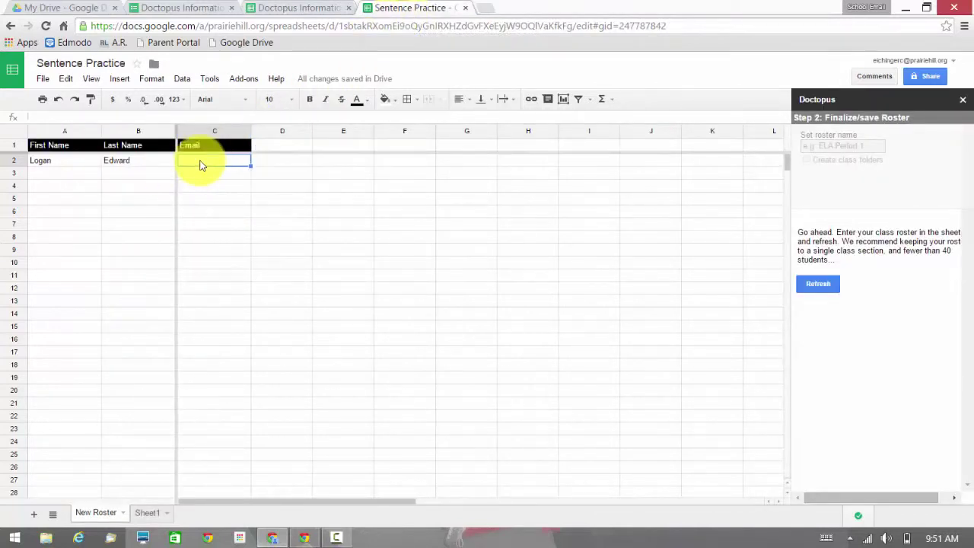
Paste the email into C2, add a second student's name and email in row 3, and refresh Doctopus.
{"action": "key", "text": "ctrl+v"}
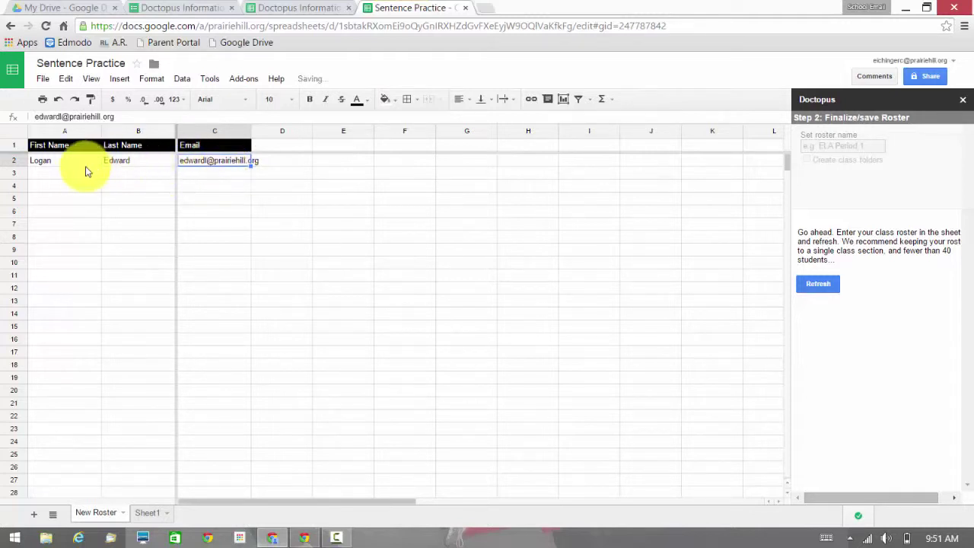
{"action": "left_click", "coordinate": [68, 177]}
{"action": "key", "text": "Tab"}
{"action": "key", "text": "Tab"}
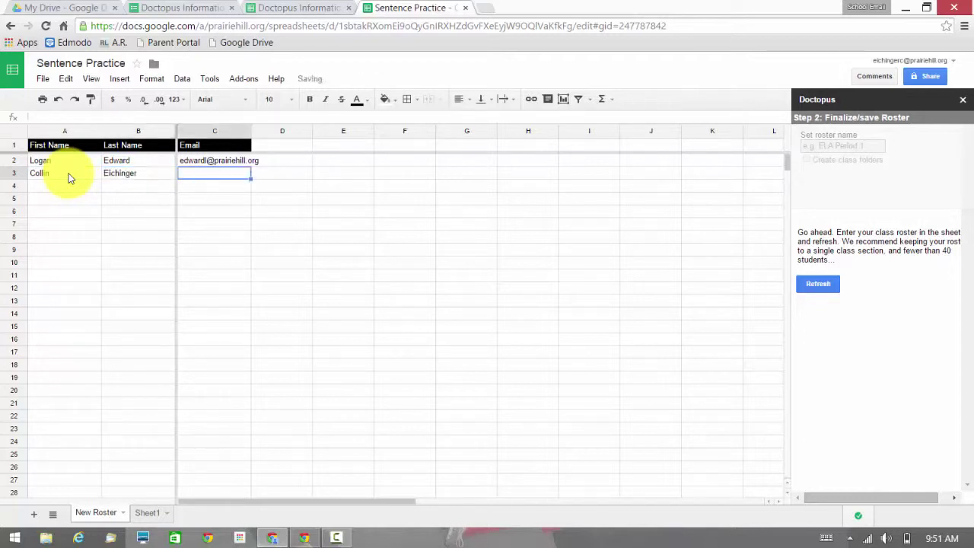
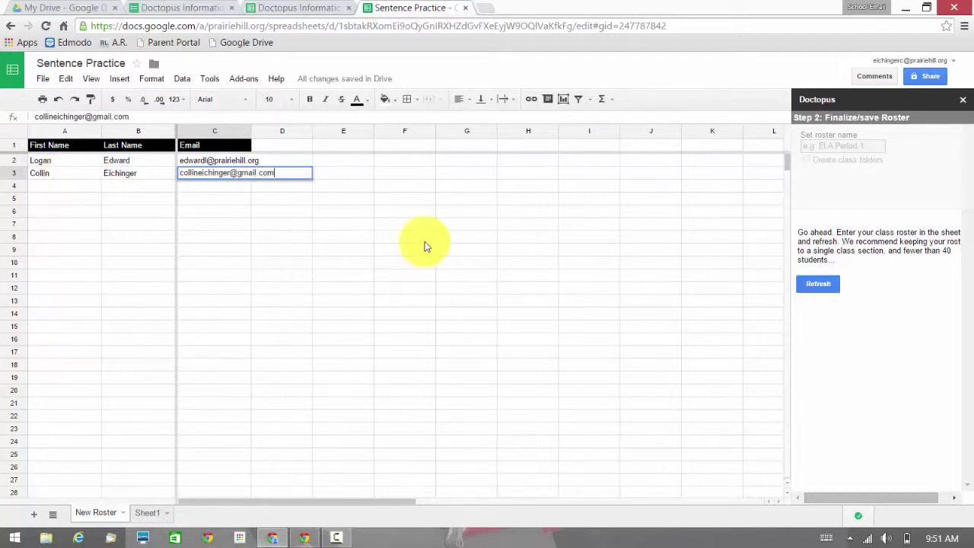
{"action": "left_click", "coordinate": [812, 285]}
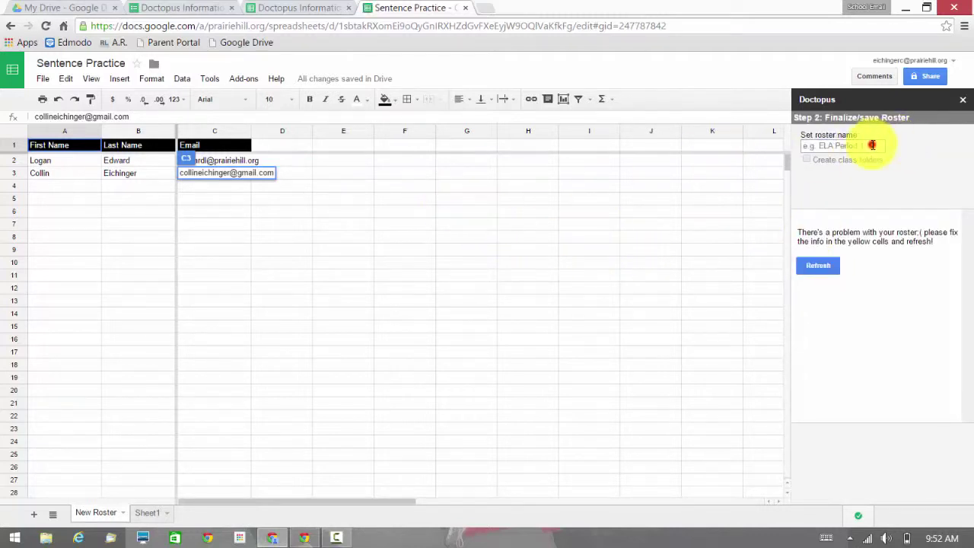
Name the roster 'ELA Period 1', refresh the check, and enable Create class folders.
{"action": "left_click", "coordinate": [870, 145]}
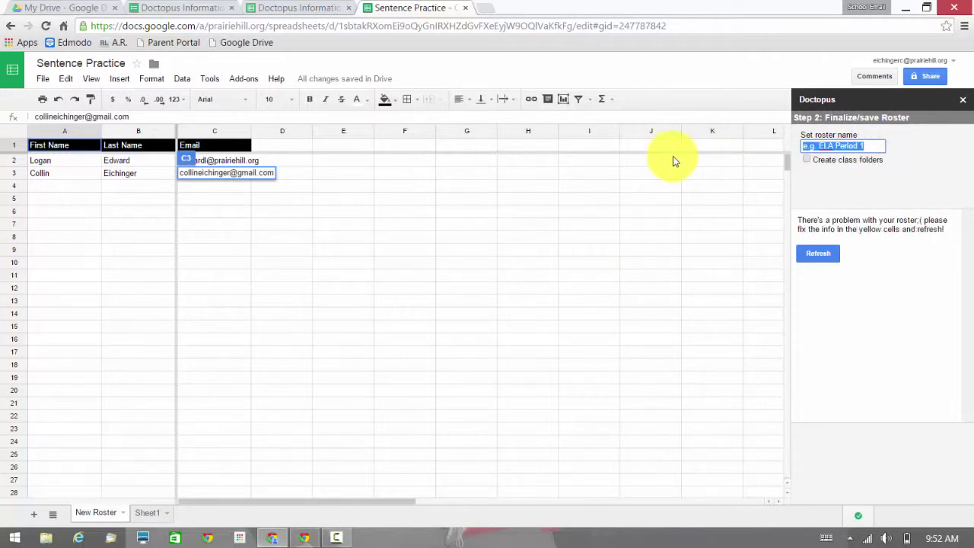
{"action": "type", "text": "ELA Period 1"}
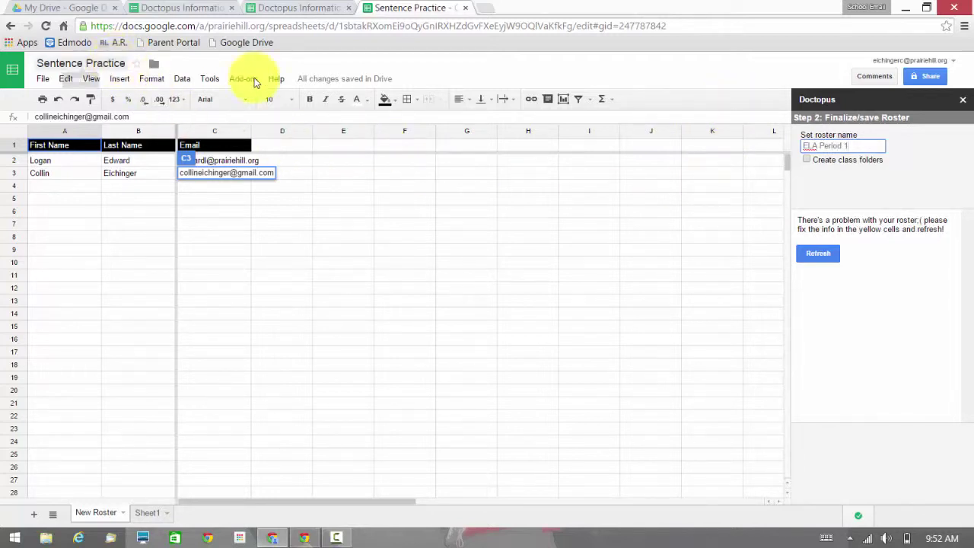
{"action": "left_click", "coordinate": [815, 256]}
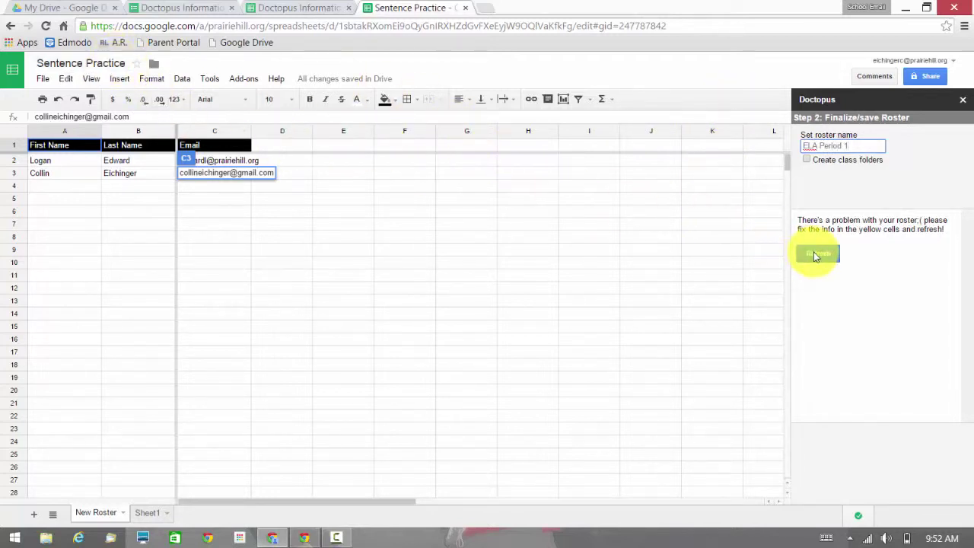
{"action": "left_click", "coordinate": [839, 162]}
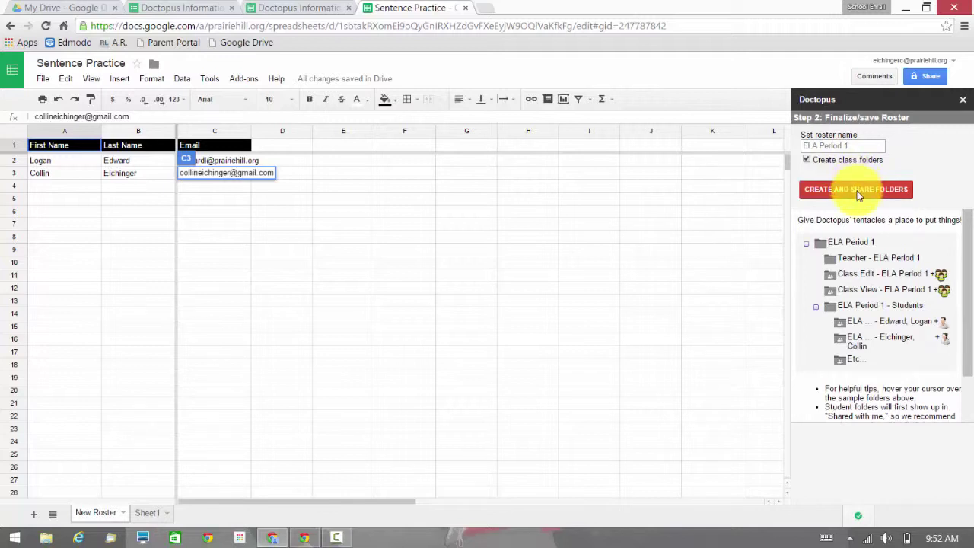
{"action": "left_click", "coordinate": [857, 196]}
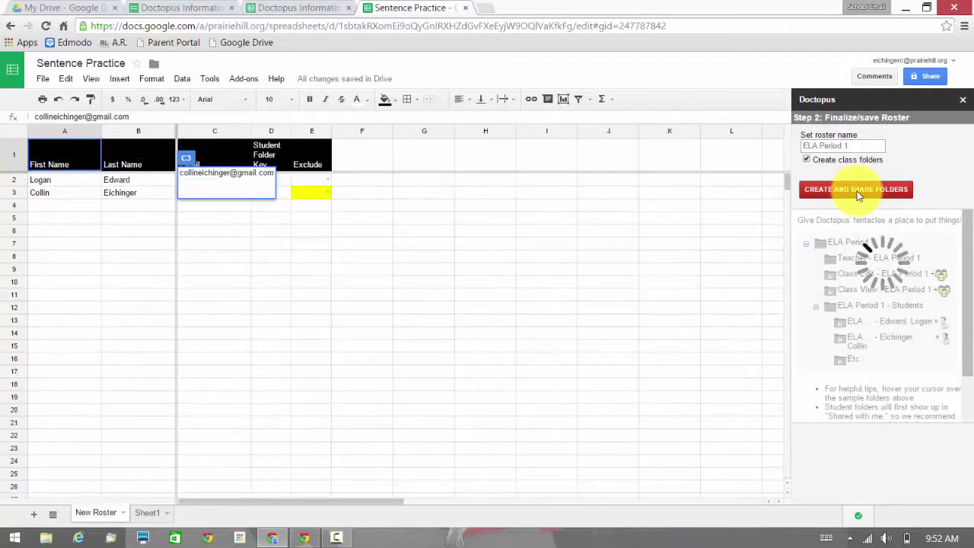
Clear the second student's flagged entries in A3:C3.
{"action": "left_click", "coordinate": [708, 240]}
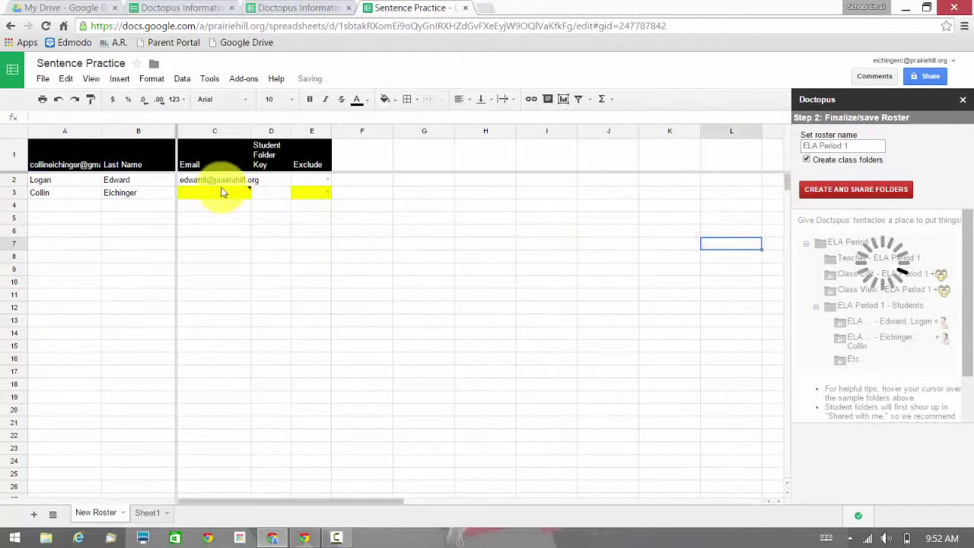
{"action": "mouse_move", "coordinate": [221, 192]}
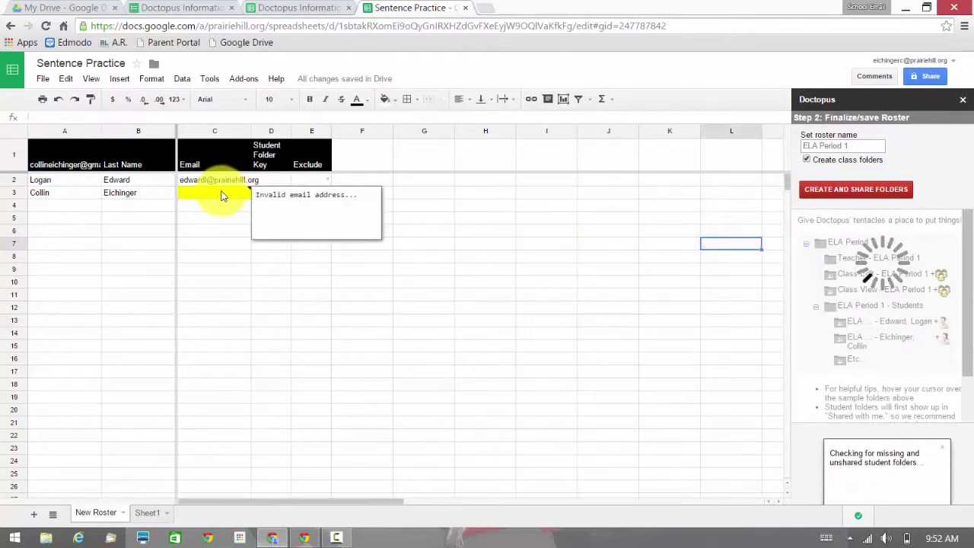
{"action": "left_click", "coordinate": [221, 195]}
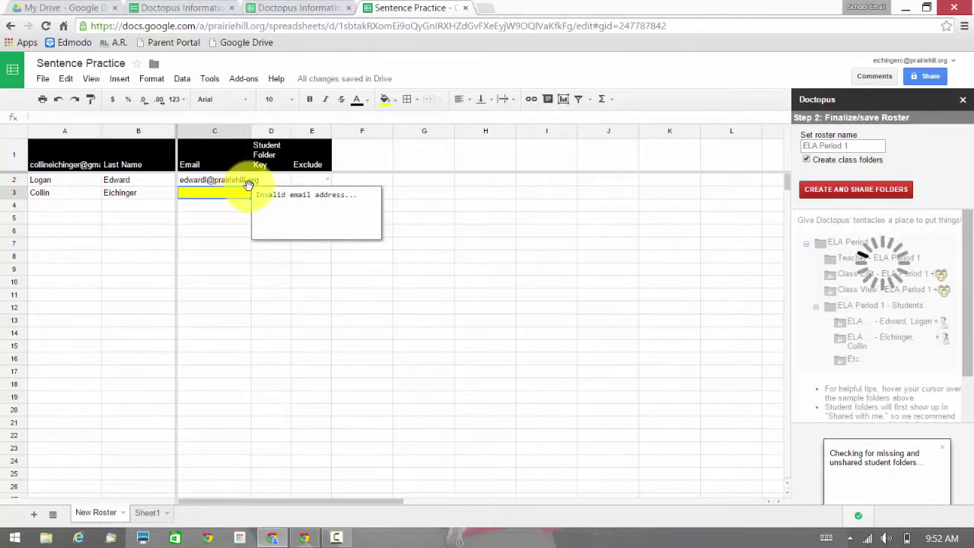
{"action": "left_click_drag", "start_coordinate": [54, 194], "coordinate": [321, 196]}
{"action": "key", "text": "Delete"}
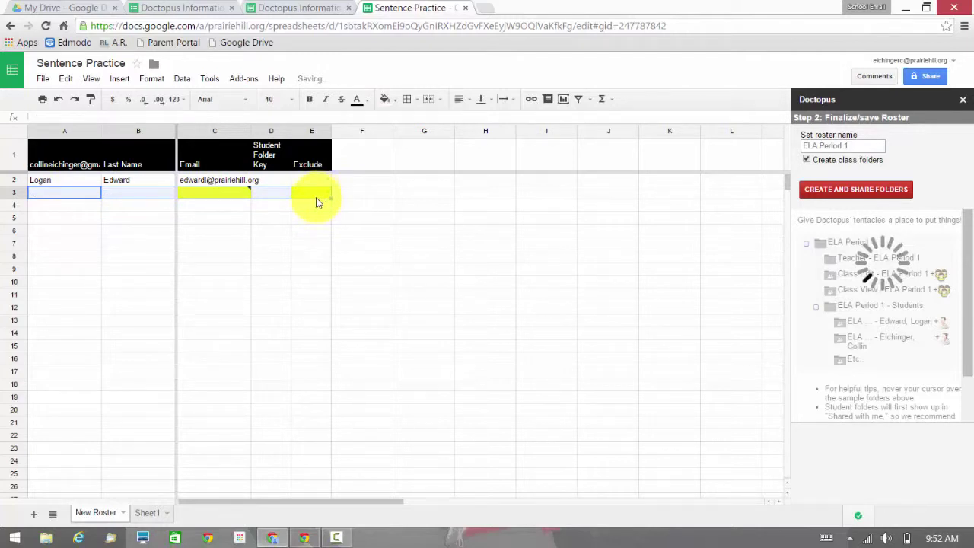
Re-enter the second student's first name in A3, removing the unwanted autocompleted text.
{"action": "left_click", "coordinate": [82, 194]}
{"action": "type", "text": "Collin"}
{"action": "key", "text": "Tab"}
{"action": "type", "text": "E"}
{"action": "left_click", "coordinate": [84, 194]}
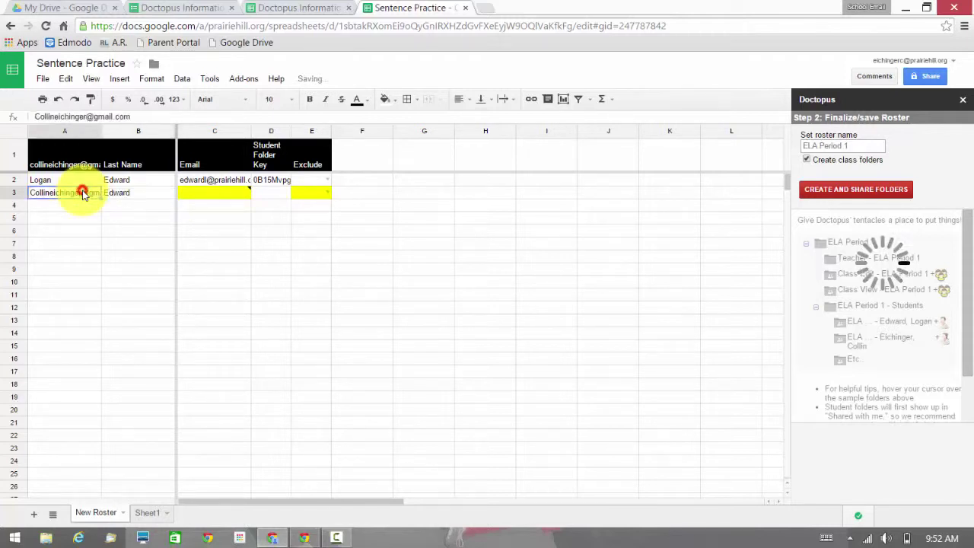
{"action": "left_click_drag", "start_coordinate": [158, 116], "coordinate": [55, 124]}
{"action": "key", "text": "BackSpace"}
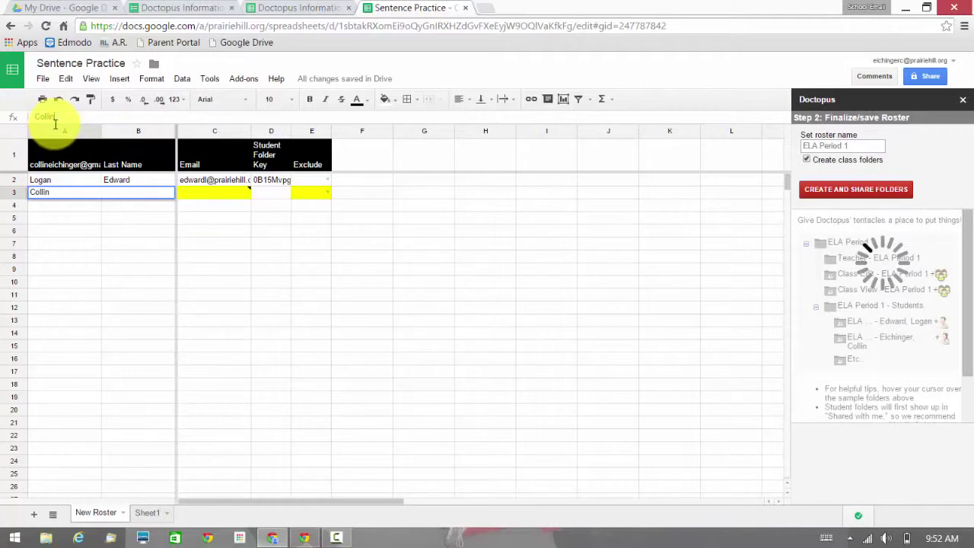
{"action": "key", "text": "Return"}
Correct the last name in B3 and enter the student's school email address in C3.
{"action": "left_click", "coordinate": [145, 194]}
{"action": "key", "text": "BackSpace"}
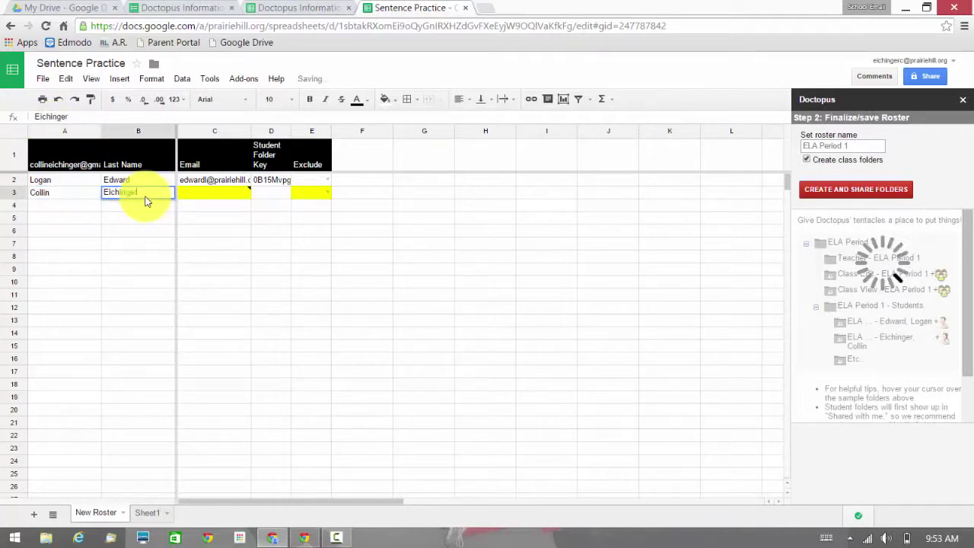
{"action": "left_click", "coordinate": [194, 200]}
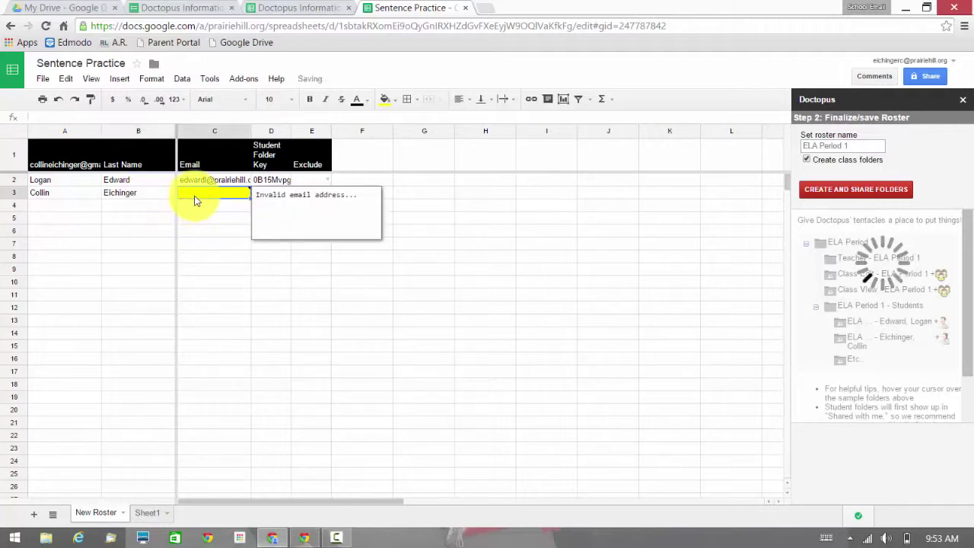
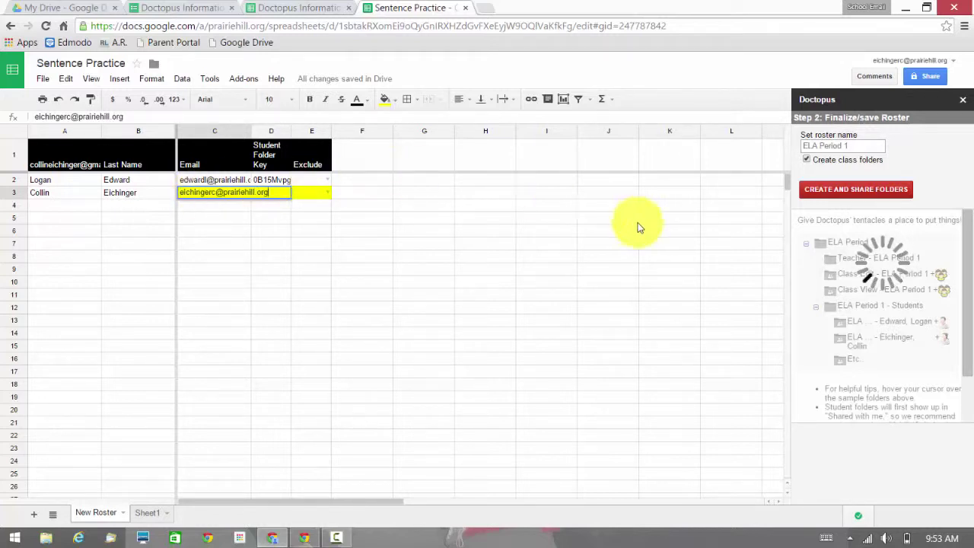
{"action": "left_click", "coordinate": [212, 204]}
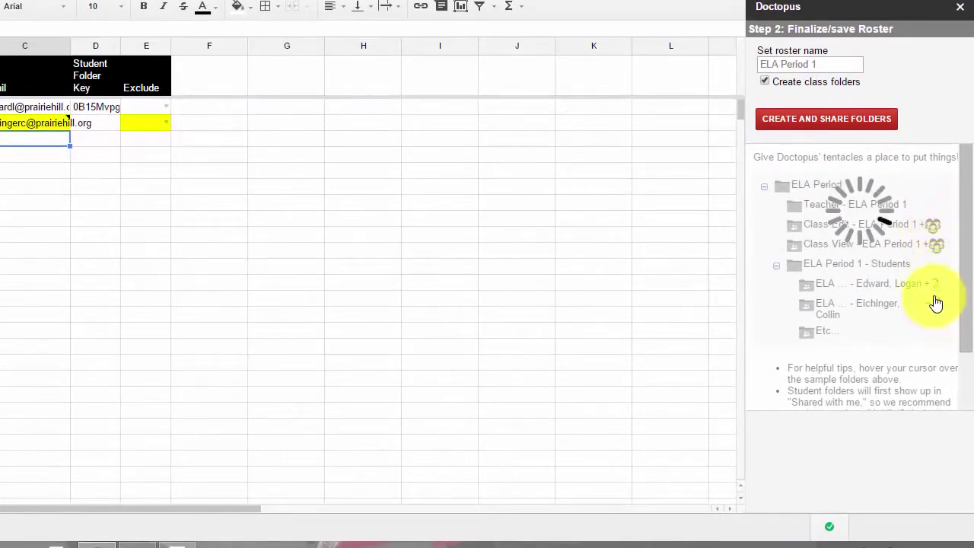
Scroll the Doctopus sidebar while the ELA Period 1 class folders refresh.
{"action": "left_click_drag", "start_coordinate": [965, 351], "coordinate": [968, 424]}
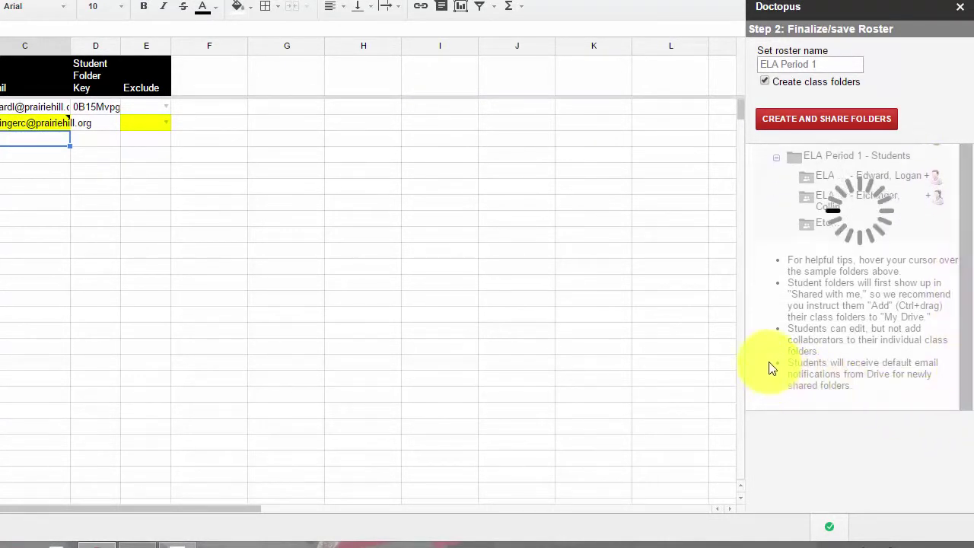
{"action": "left_click_drag", "start_coordinate": [970, 354], "coordinate": [972, 204]}
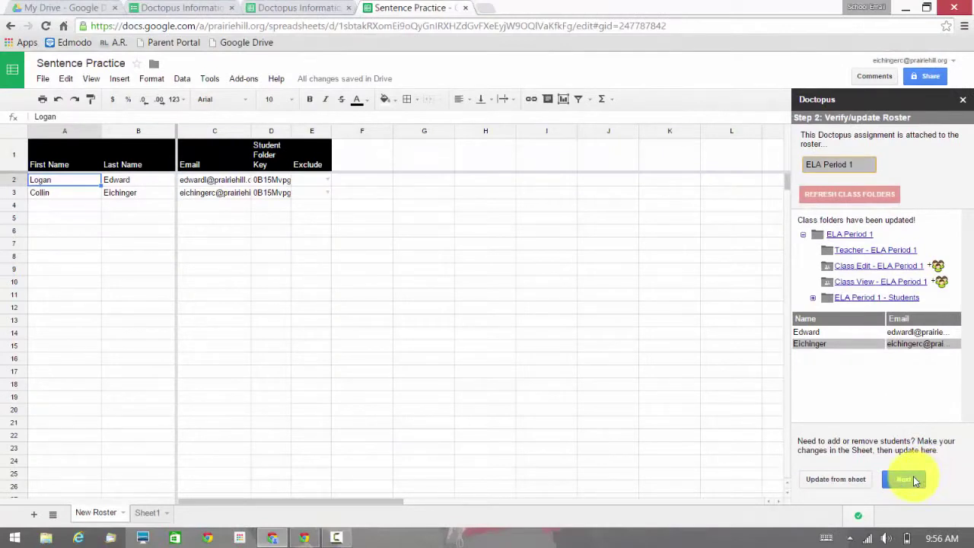
Set the Doctopus sharing type to 'individual - all the same' and save the settings.
{"action": "left_click", "coordinate": [916, 481]}
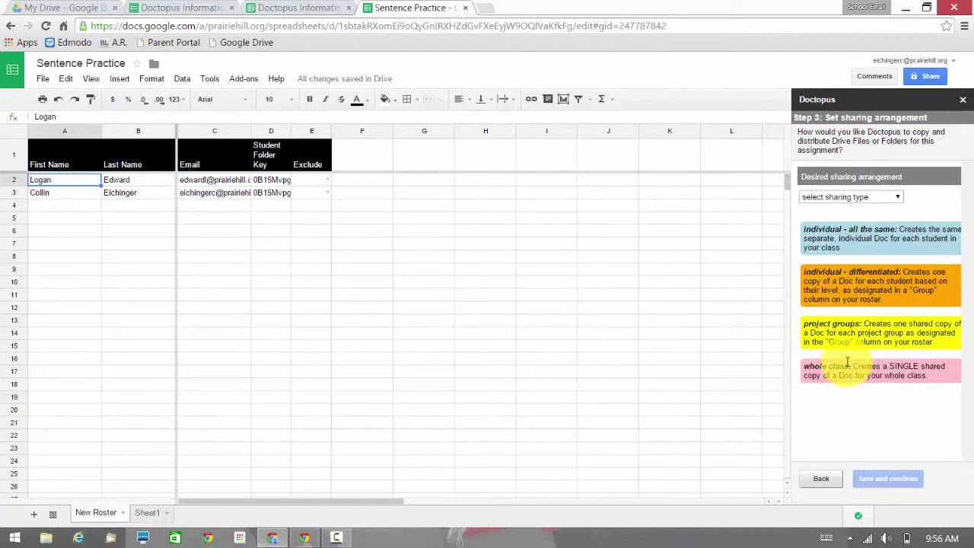
{"action": "left_click", "coordinate": [840, 210]}
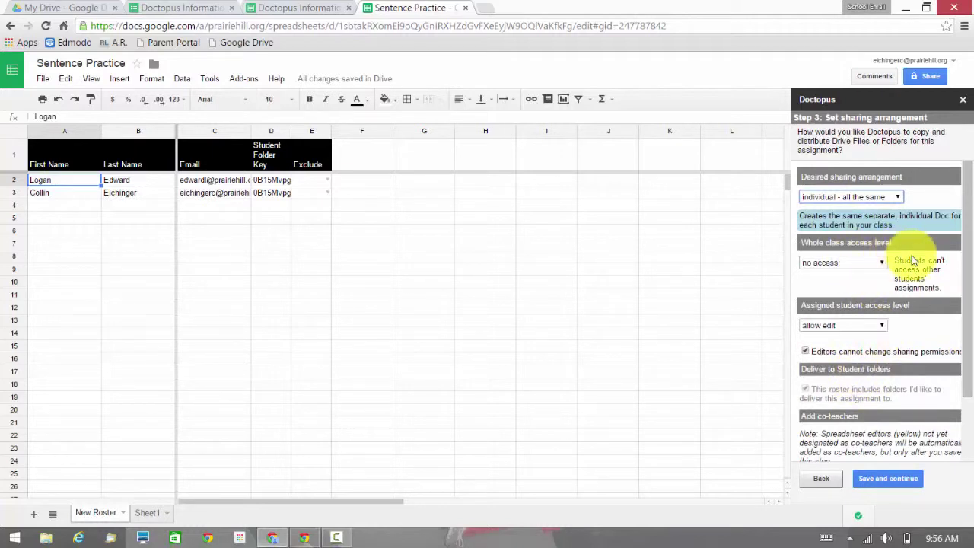
{"action": "left_click_drag", "start_coordinate": [964, 262], "coordinate": [962, 380]}
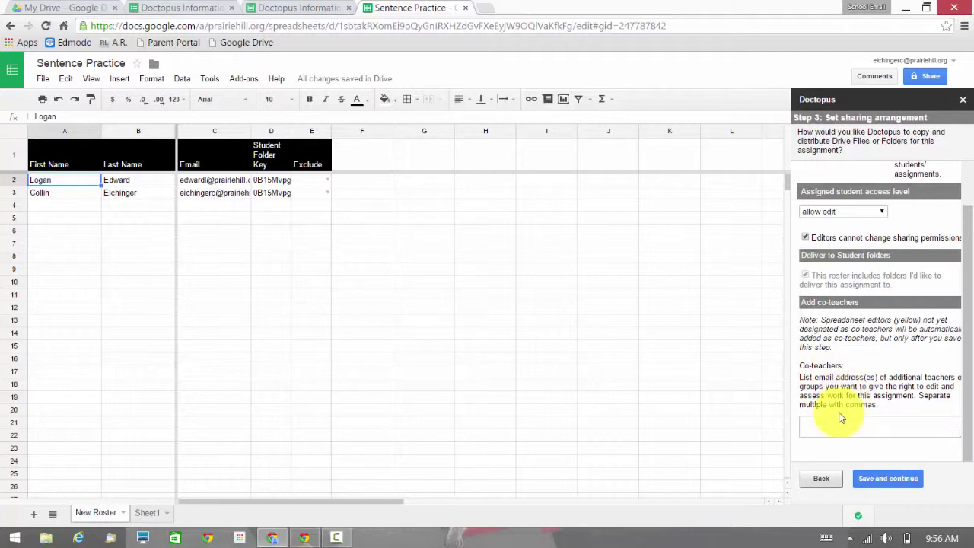
{"action": "left_click", "coordinate": [864, 478]}
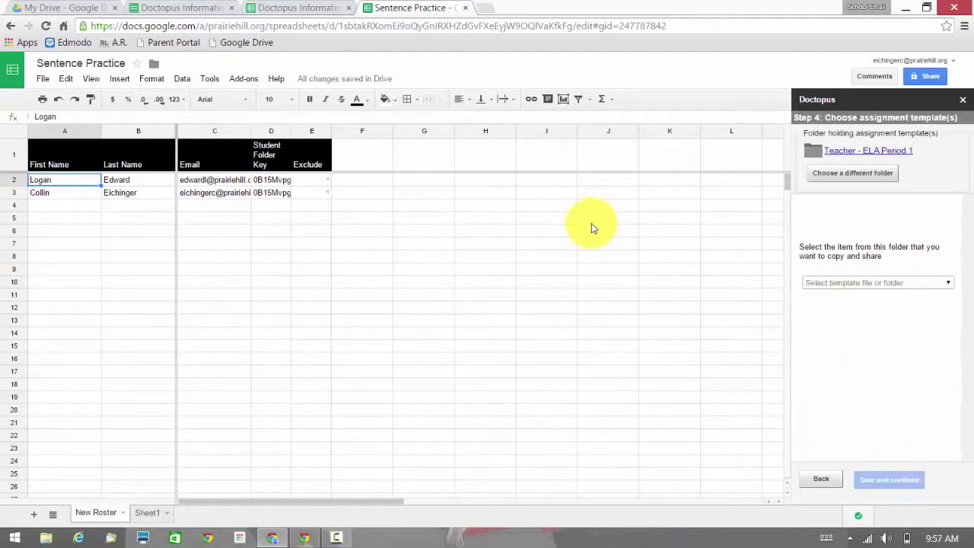
In Drive, go to ELA Period 1 > Teacher - ELA Period 1 and create a new Google Doc.
{"action": "left_click", "coordinate": [79, 11]}
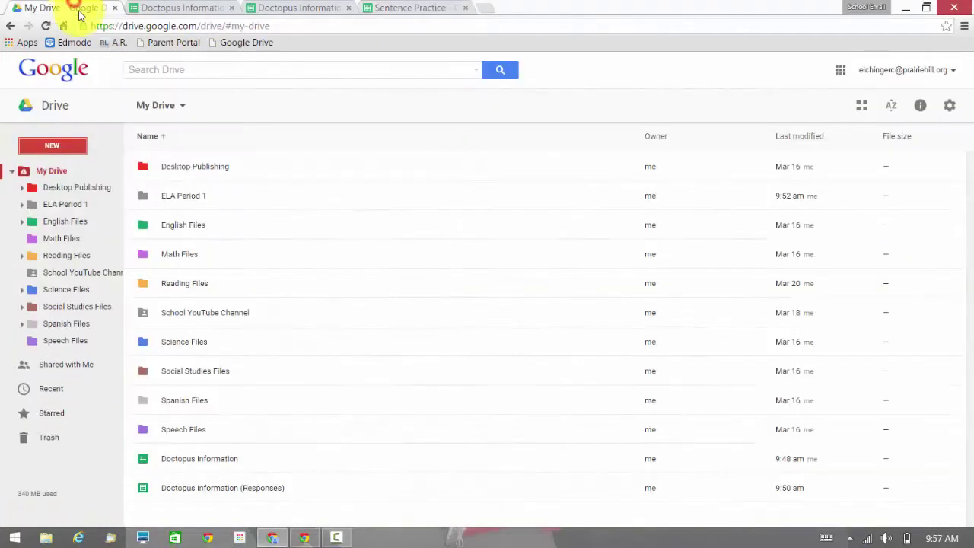
{"action": "double_click", "coordinate": [192, 203]}
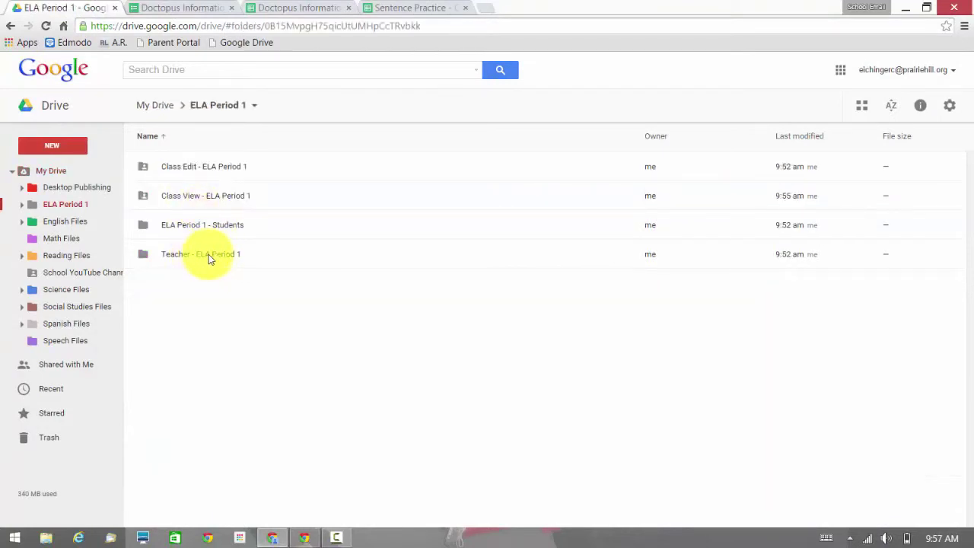
{"action": "double_click", "coordinate": [222, 254]}
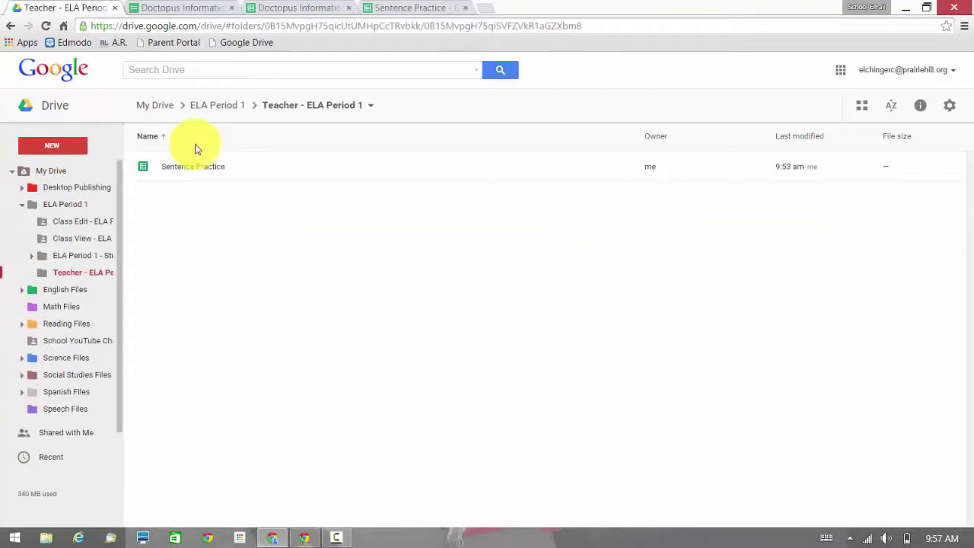
{"action": "left_click", "coordinate": [59, 148]}
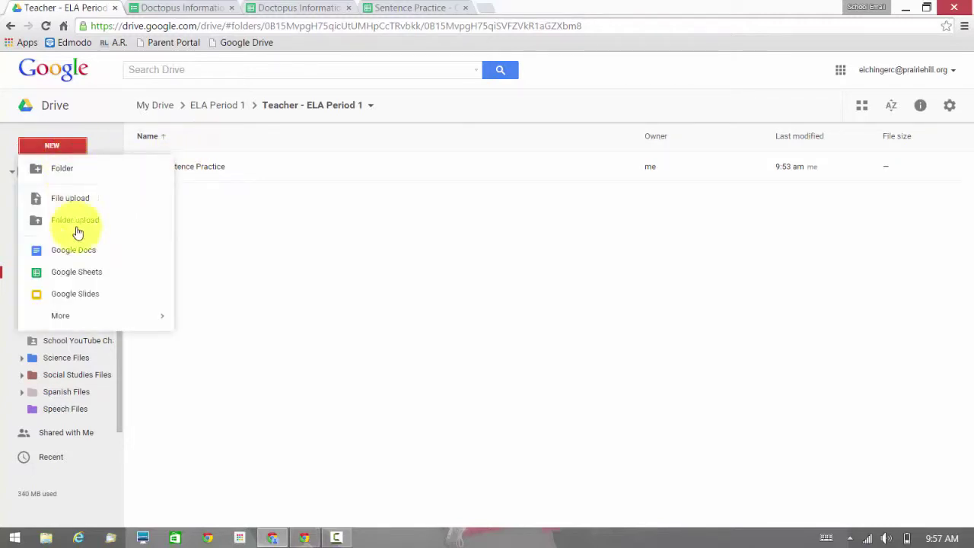
{"action": "left_click", "coordinate": [79, 254]}
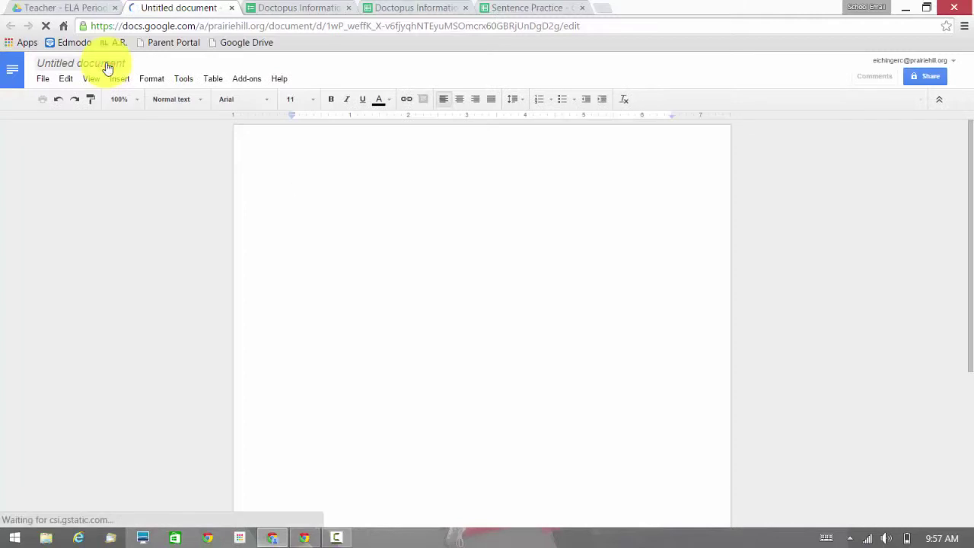
Title the doc 'Sentence Practice' and add Name, Hour and sentence-prompt lines.
{"action": "left_click", "coordinate": [106, 66]}
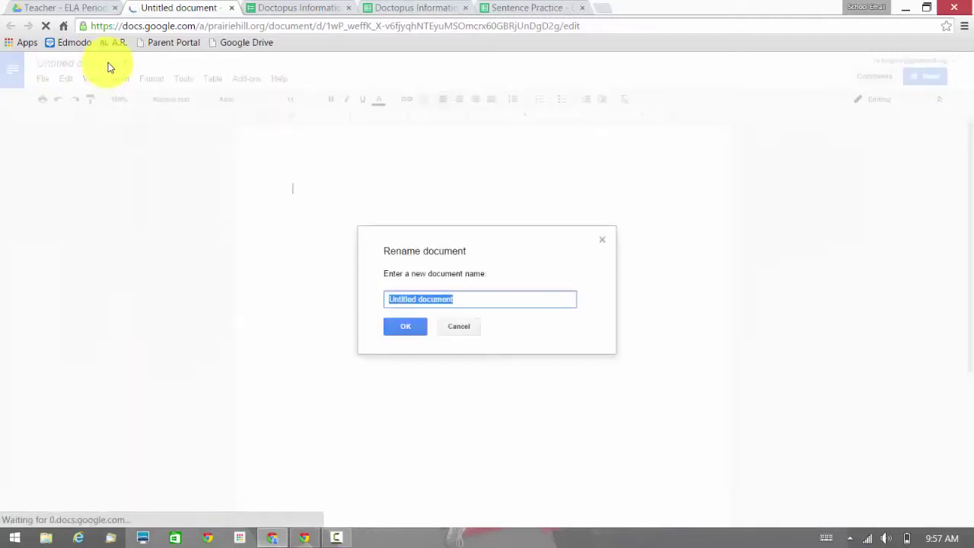
{"action": "type", "text": "Sentence Prac"}
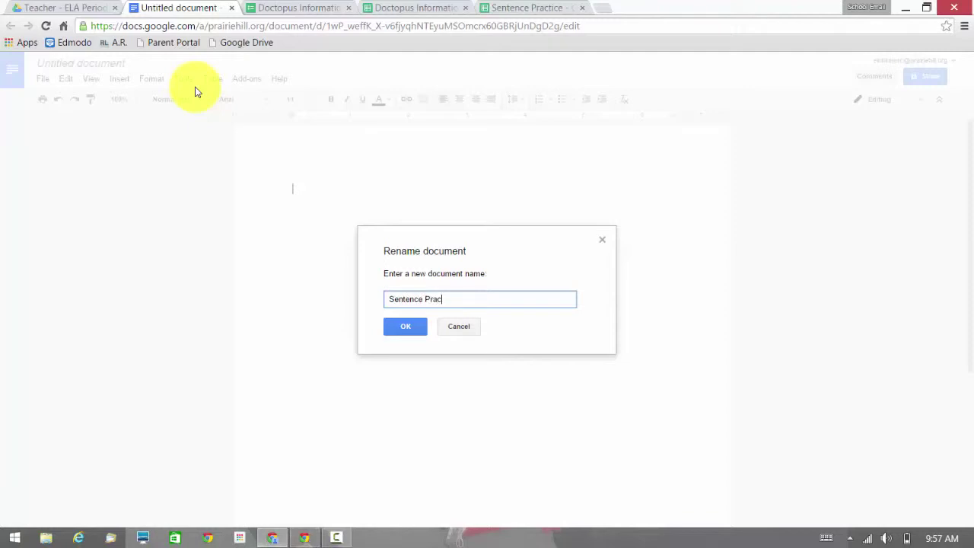
{"action": "type", "text": "tice"}
{"action": "key", "text": "Return"}
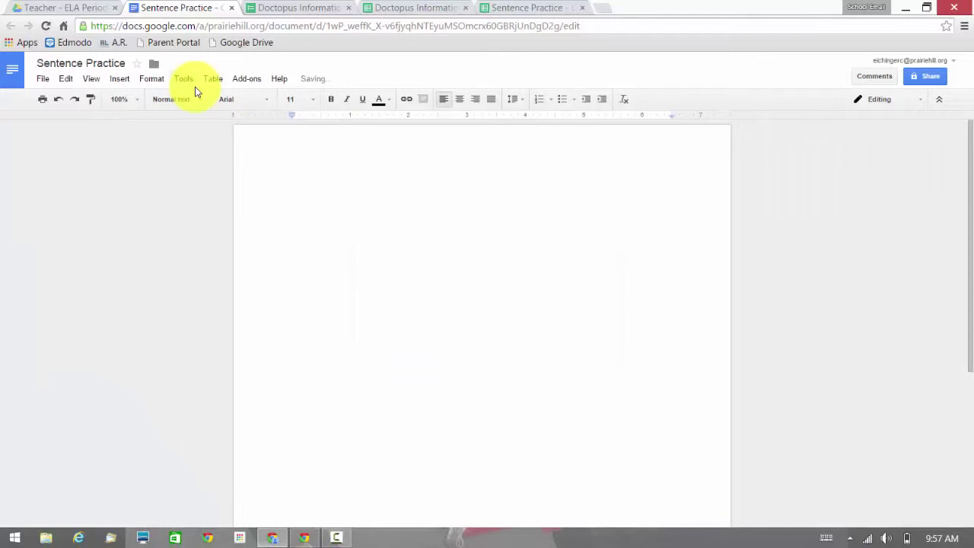
{"action": "type", "text": "Name: "}
{"action": "type", "text": "Hour:  "}
{"action": "type", "text": "Write a simple sentence below:"}
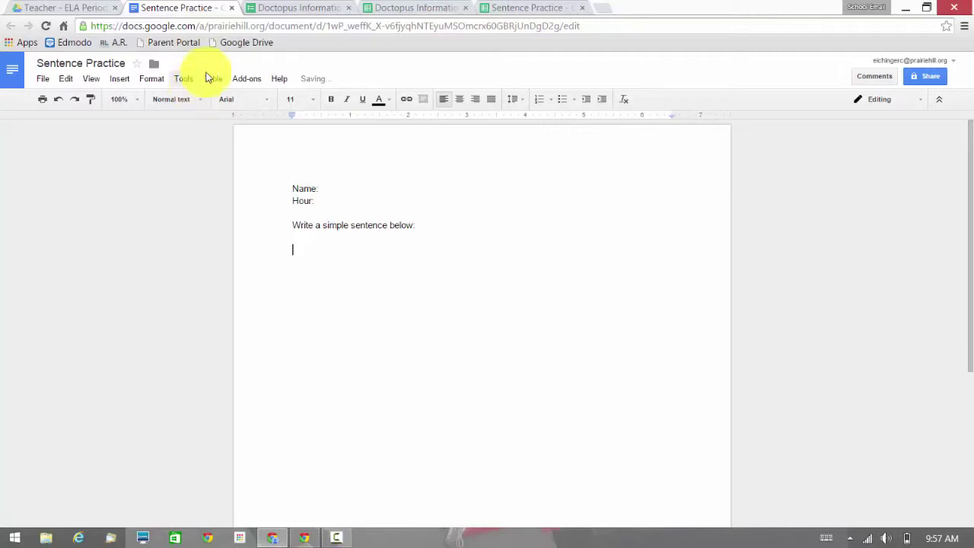
{"action": "left_click", "coordinate": [79, 9]}
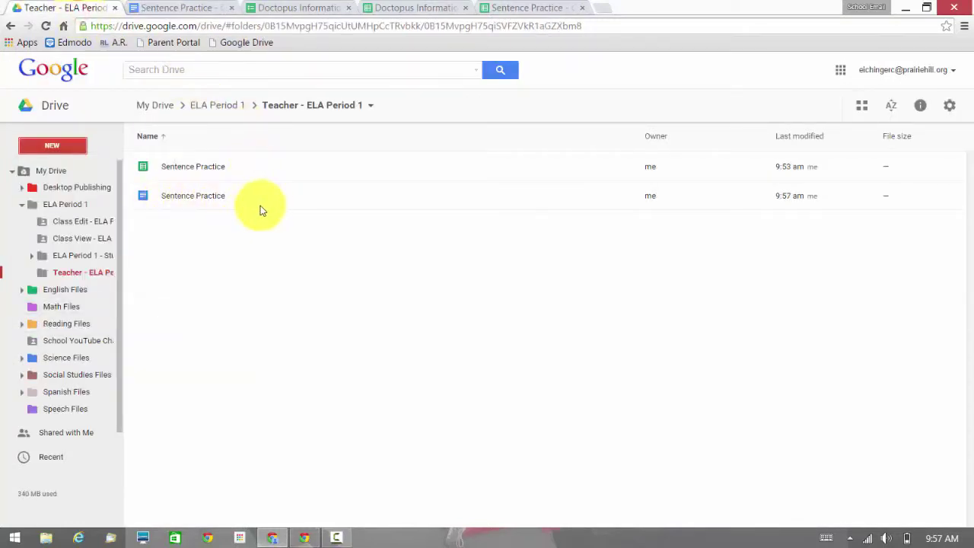
Create a 'Sentence Practice' folder in Drive and drag the document into it.
{"action": "left_click", "coordinate": [70, 145]}
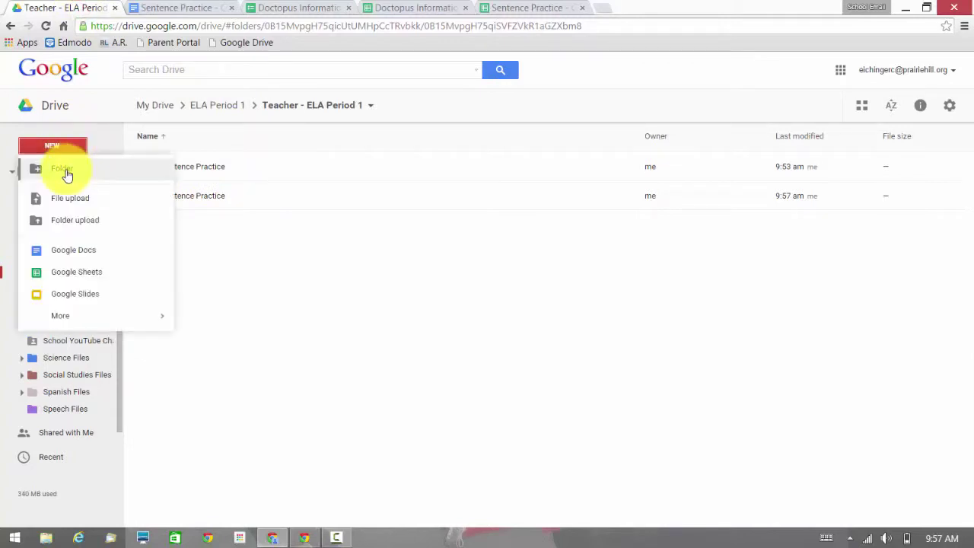
{"action": "left_click", "coordinate": [65, 167]}
{"action": "type", "text": "Sen"}
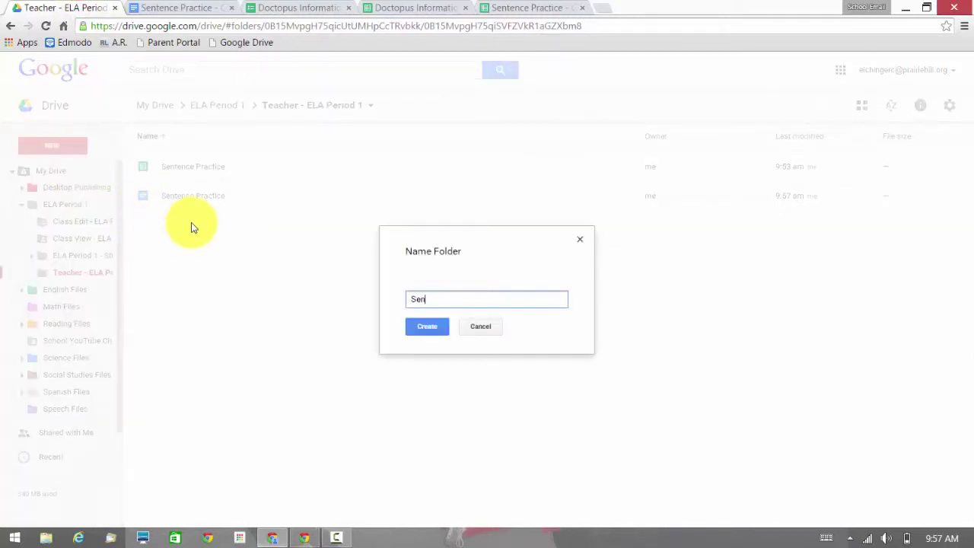
{"action": "type", "text": "tence Practice"}
{"action": "key", "text": "Return"}
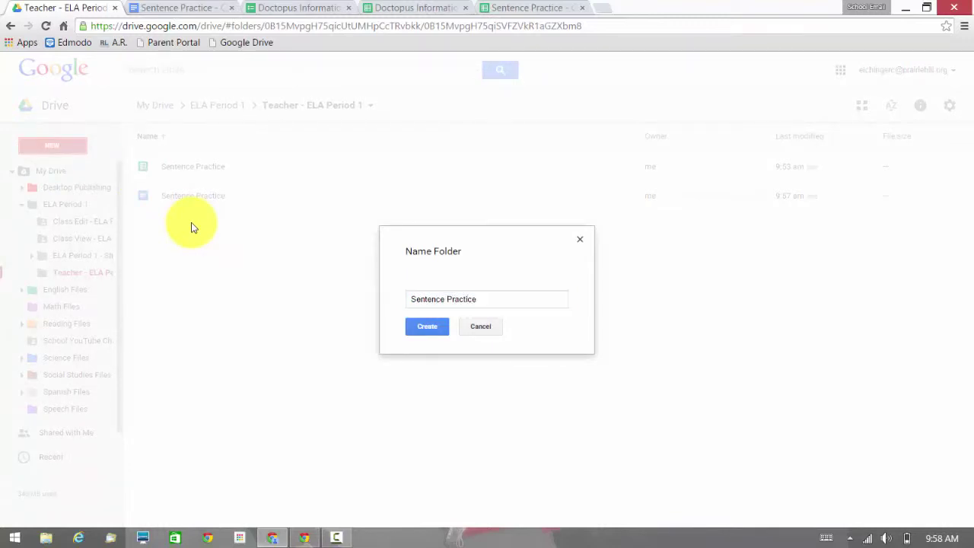
{"action": "left_click_drag", "start_coordinate": [191, 227], "coordinate": [188, 168]}
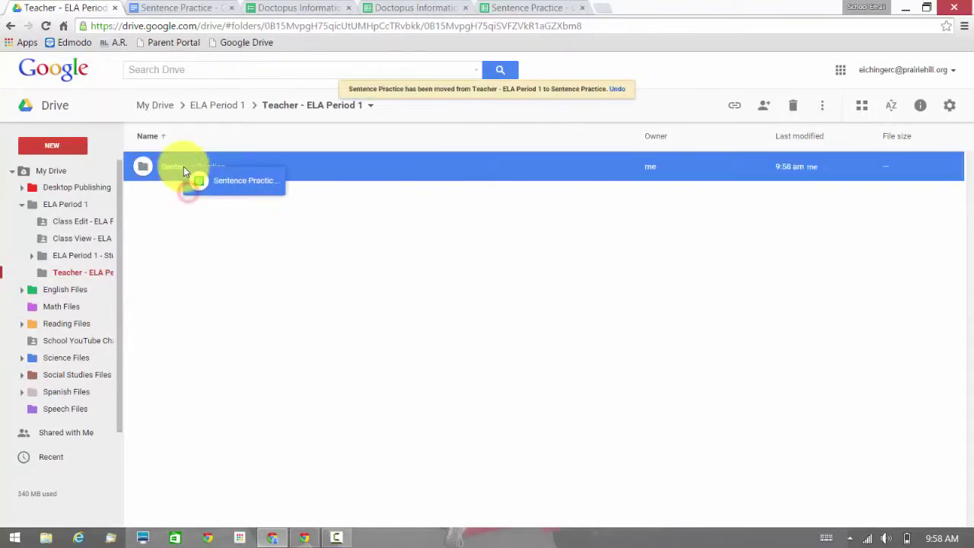
{"action": "left_click", "coordinate": [497, 9]}
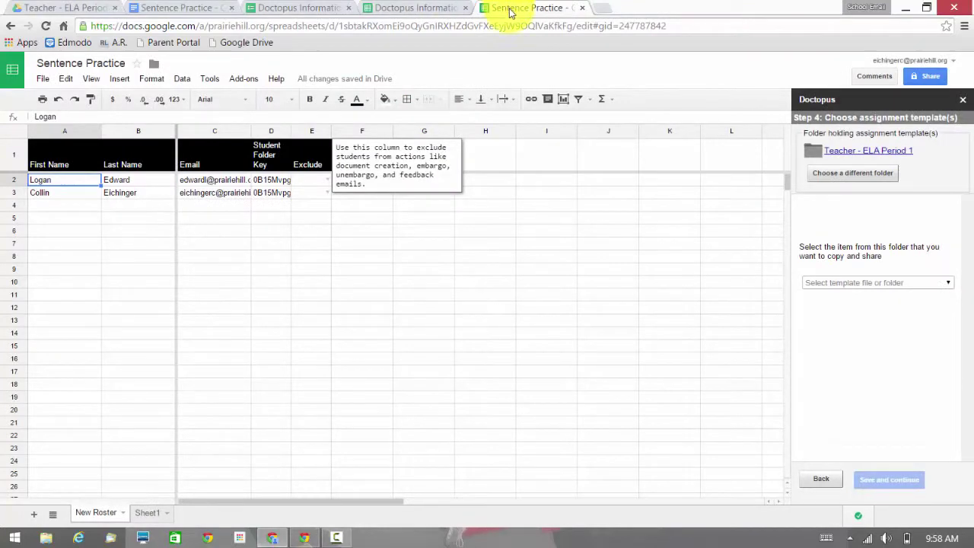
Set the Sentence Practice folder as the Doctopus template folder.
{"action": "left_click", "coordinate": [867, 176]}
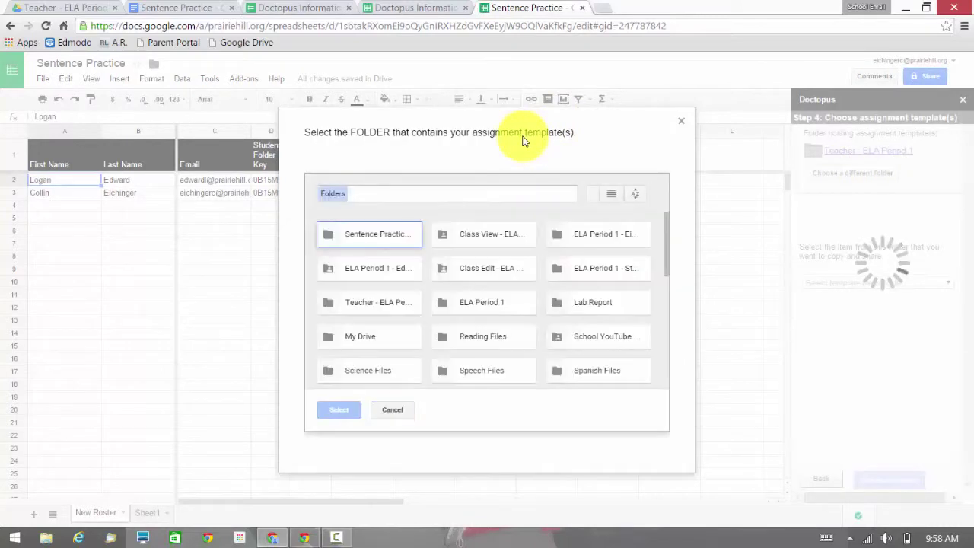
{"action": "left_click", "coordinate": [401, 241]}
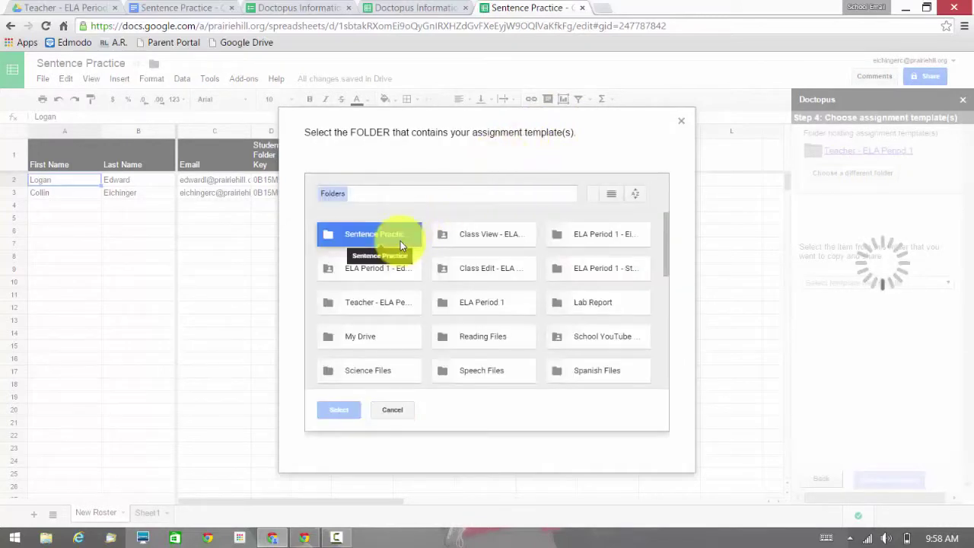
{"action": "left_click", "coordinate": [340, 410]}
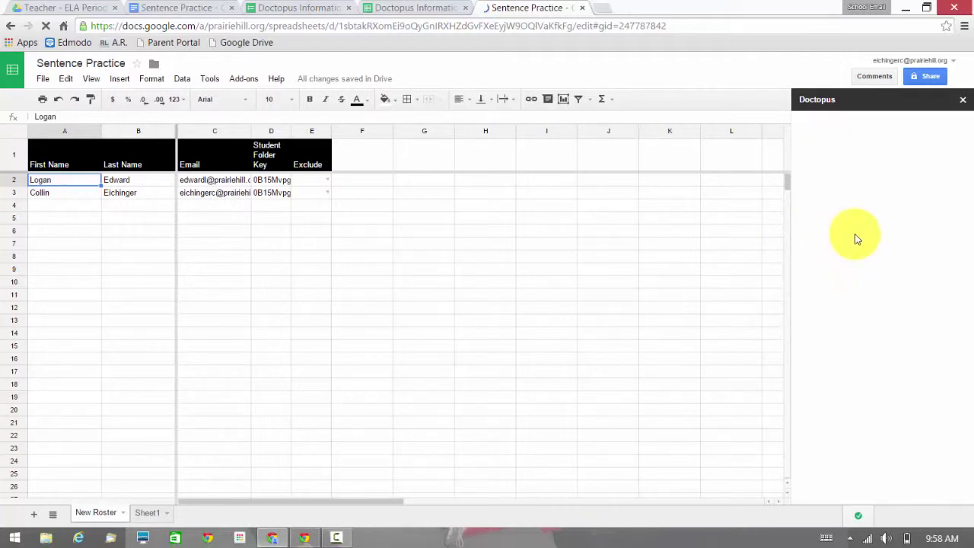
Choose 'Document - Sentence Practice' as the template and save the choice.
{"action": "left_click", "coordinate": [863, 283]}
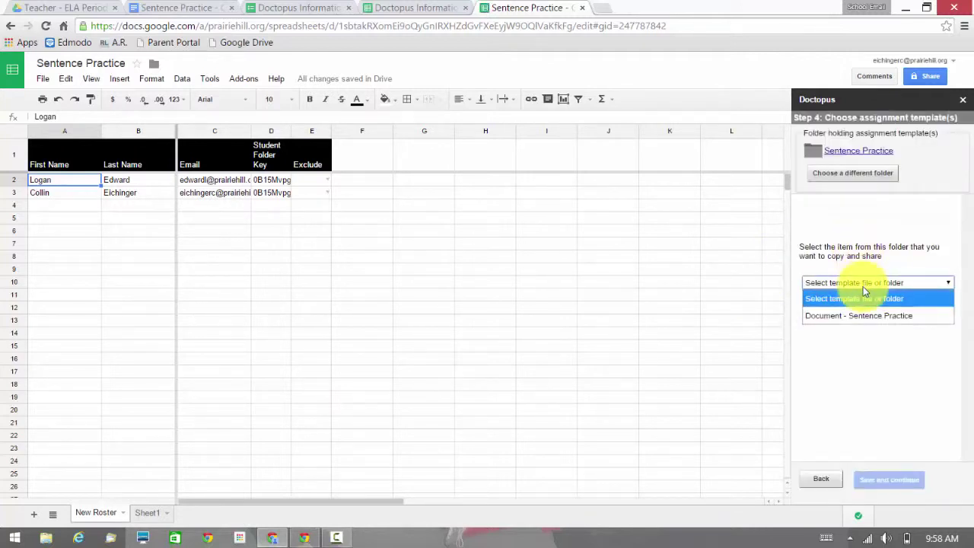
{"action": "left_click", "coordinate": [887, 315]}
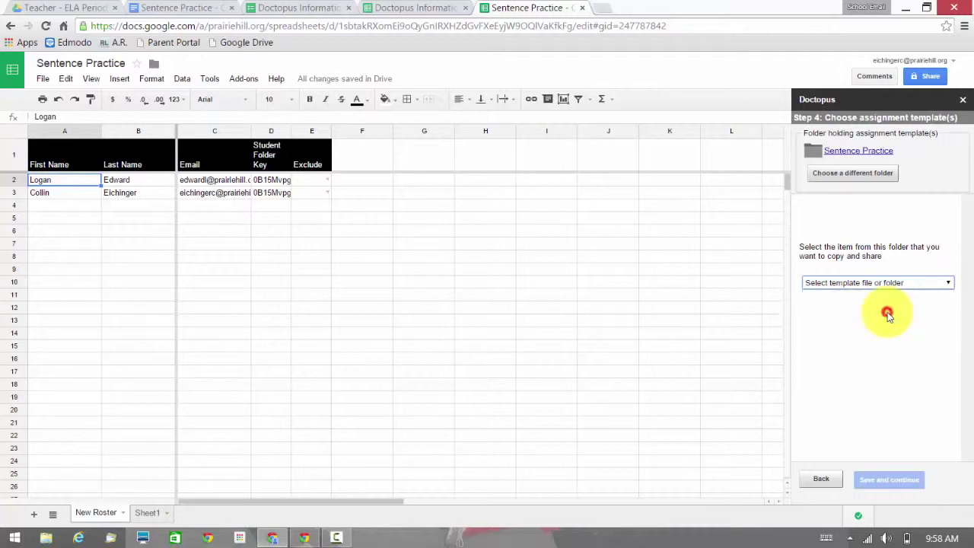
{"action": "left_click", "coordinate": [887, 478]}
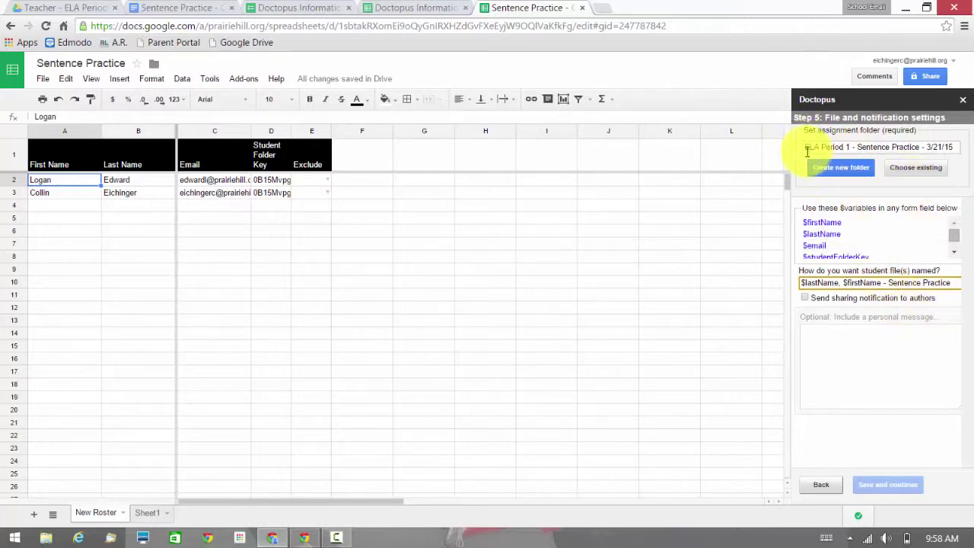
Keep a new assignment folder named 'ELA Period 1 - Sentence Practice - 3/21/15'.
{"action": "left_click", "coordinate": [910, 170]}
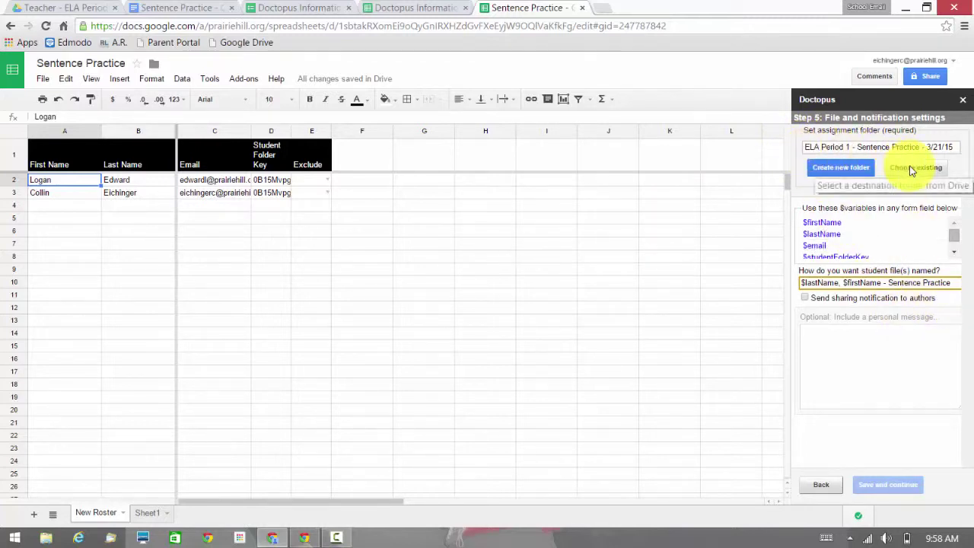
{"action": "left_click", "coordinate": [867, 165]}
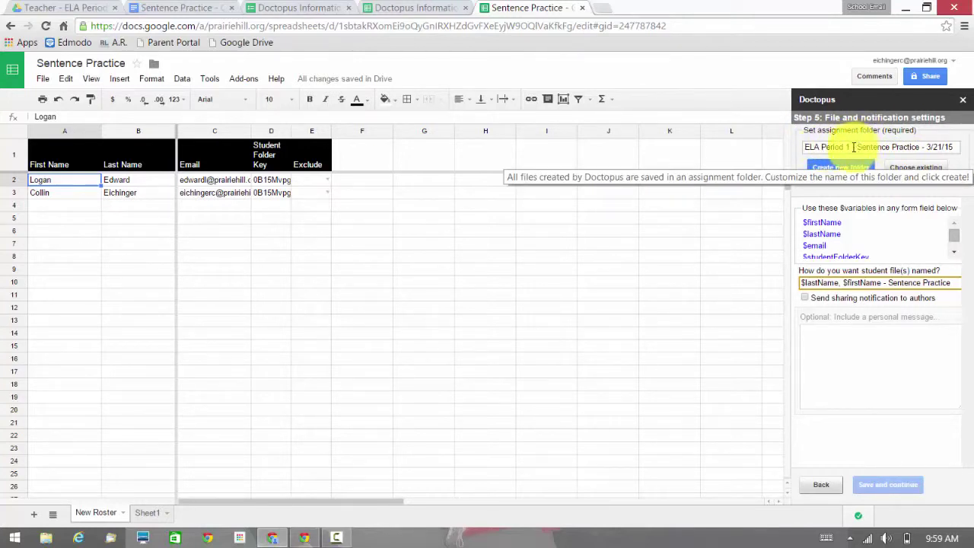
{"action": "left_click_drag", "start_coordinate": [855, 147], "coordinate": [957, 149]}
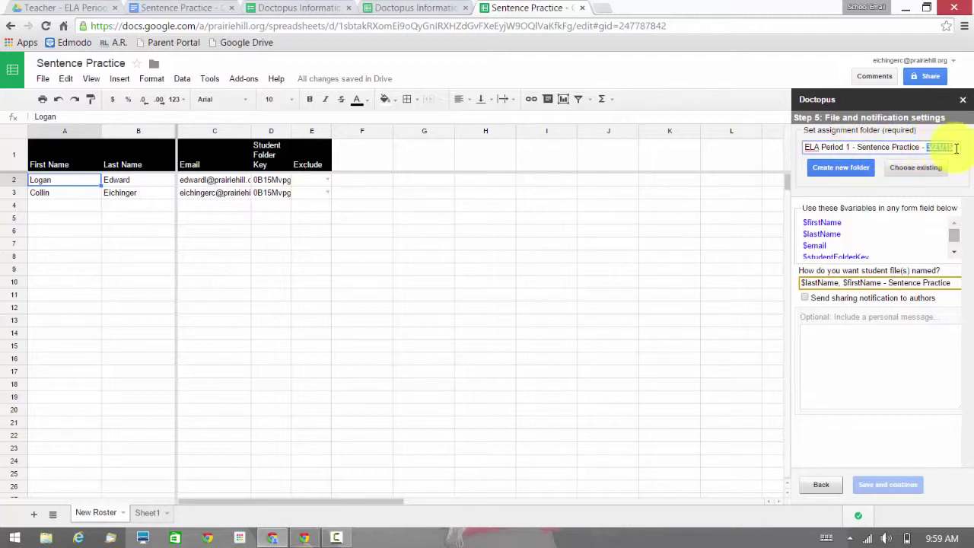
{"action": "left_click", "coordinate": [926, 147]}
{"action": "left_click", "coordinate": [949, 168]}
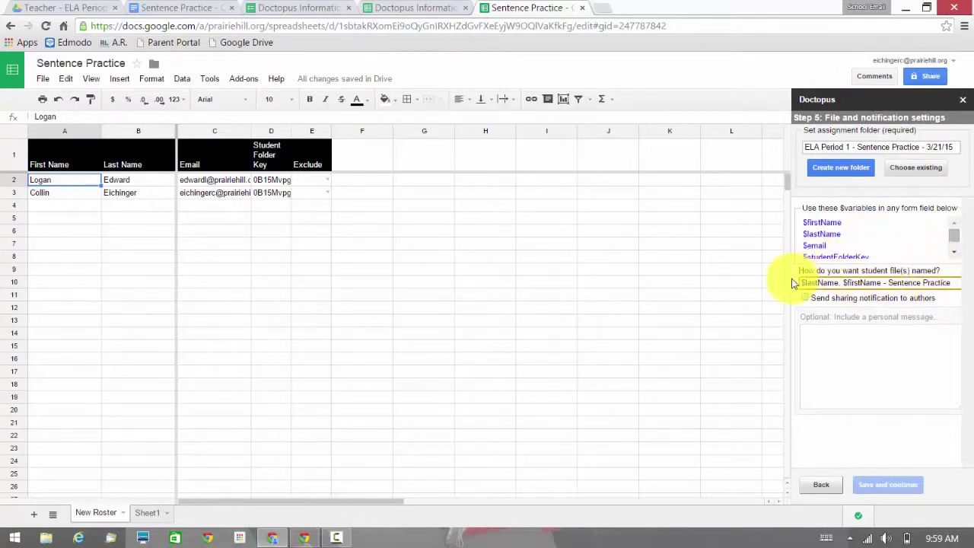
Keep the file-name pattern '$lastName, $firstName - Sentence Practice' and create the assignment folder.
{"action": "left_click_drag", "start_coordinate": [802, 282], "coordinate": [838, 289]}
{"action": "left_click", "coordinate": [842, 285]}
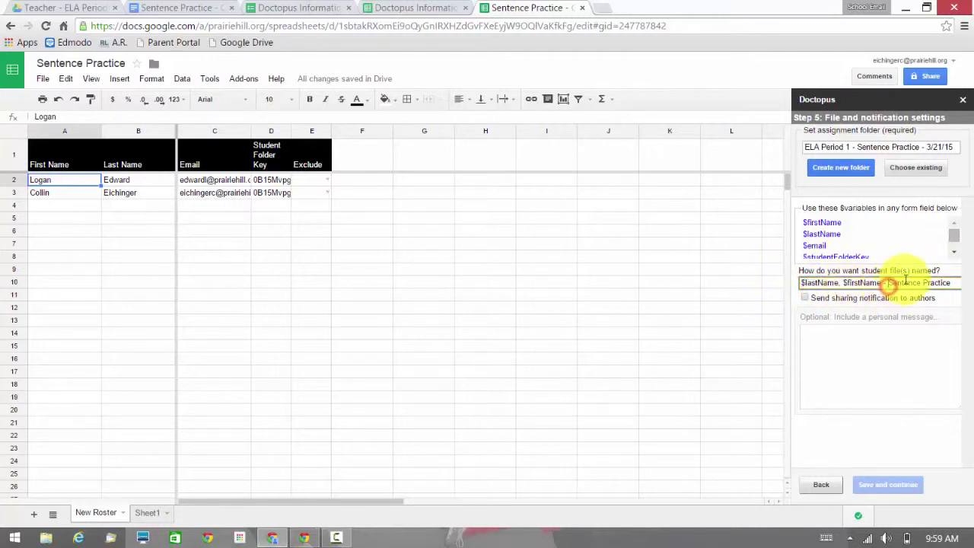
{"action": "left_click_drag", "start_coordinate": [956, 235], "coordinate": [955, 232]}
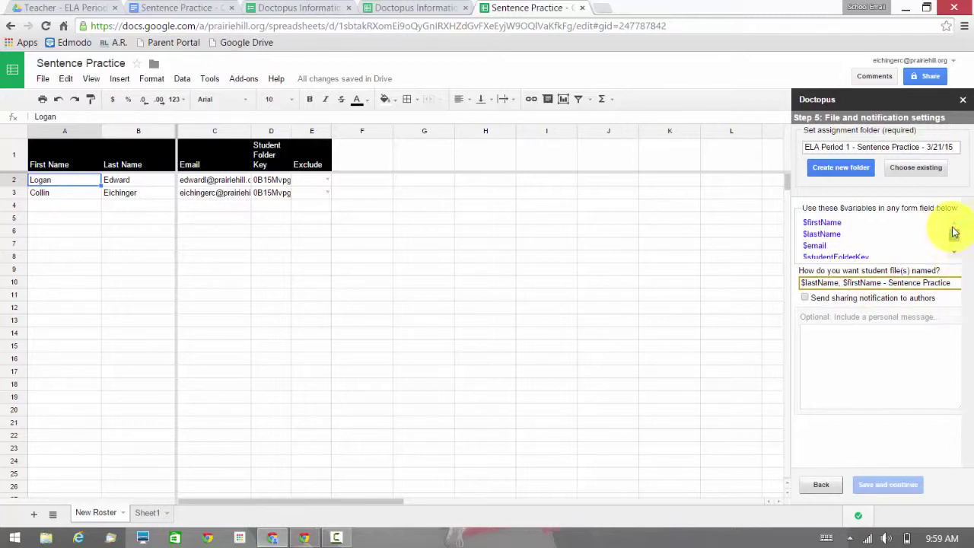
{"action": "scroll", "coordinate": [954, 235], "scroll_direction": "down", "scroll_amount": 2}
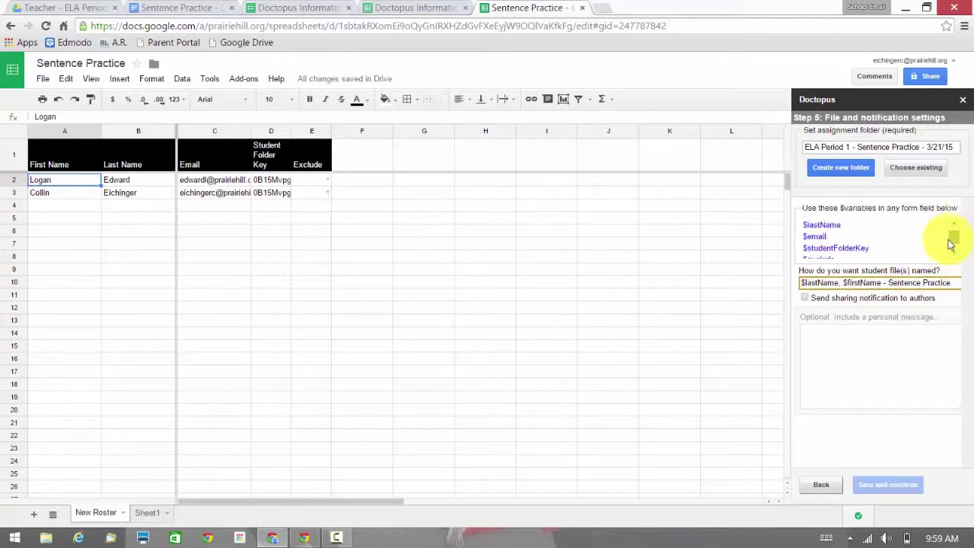
{"action": "left_click", "coordinate": [949, 284]}
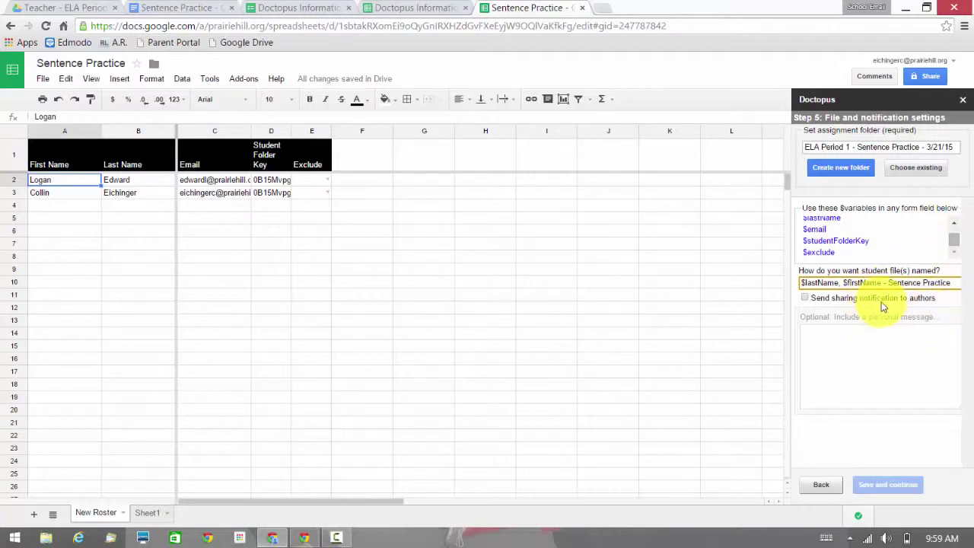
{"action": "left_click", "coordinate": [841, 175]}
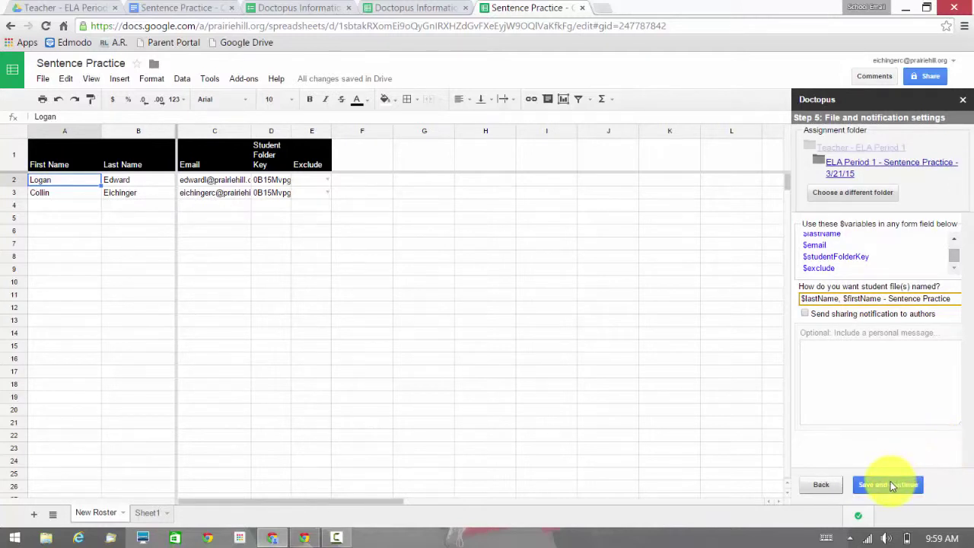
Save the file settings and run copy-and-share for both students' Sentence Practice copies.
{"action": "left_click", "coordinate": [891, 484]}
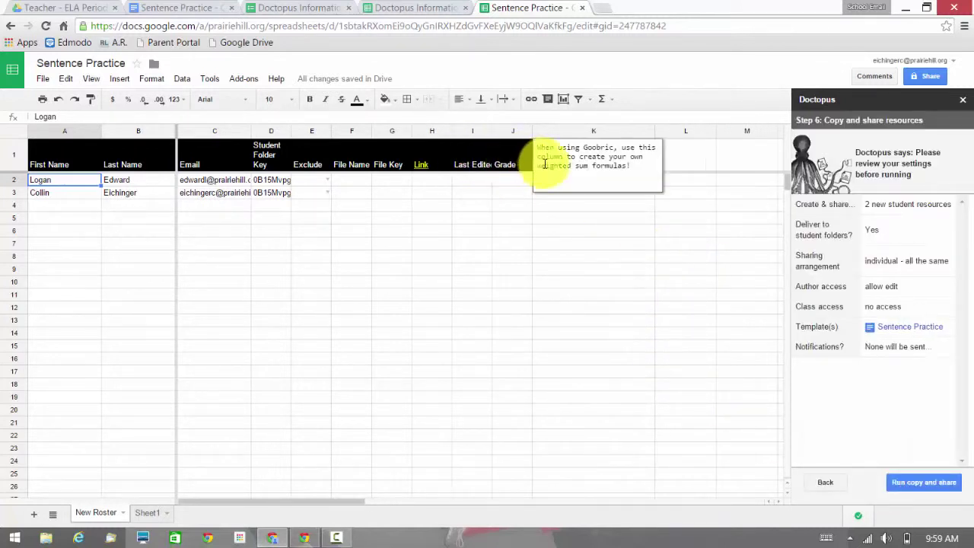
{"action": "left_click", "coordinate": [924, 485]}
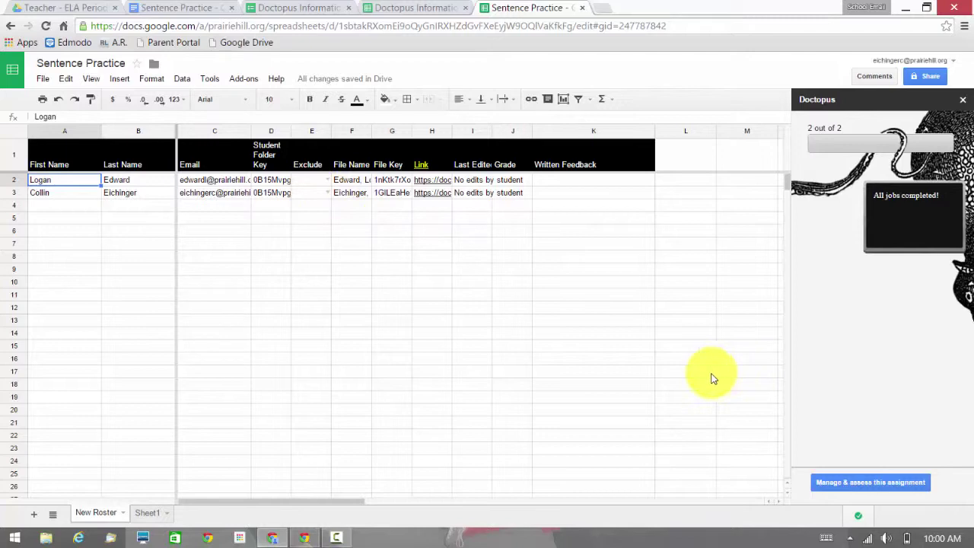
Auto-fit every roster column to its contents.
{"action": "left_click", "coordinate": [4, 135]}
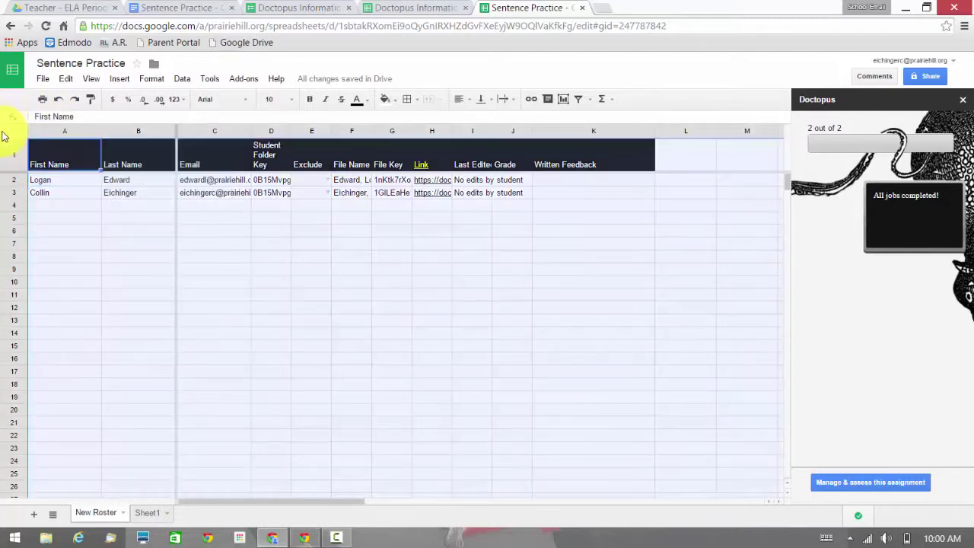
{"action": "double_click", "coordinate": [100, 128]}
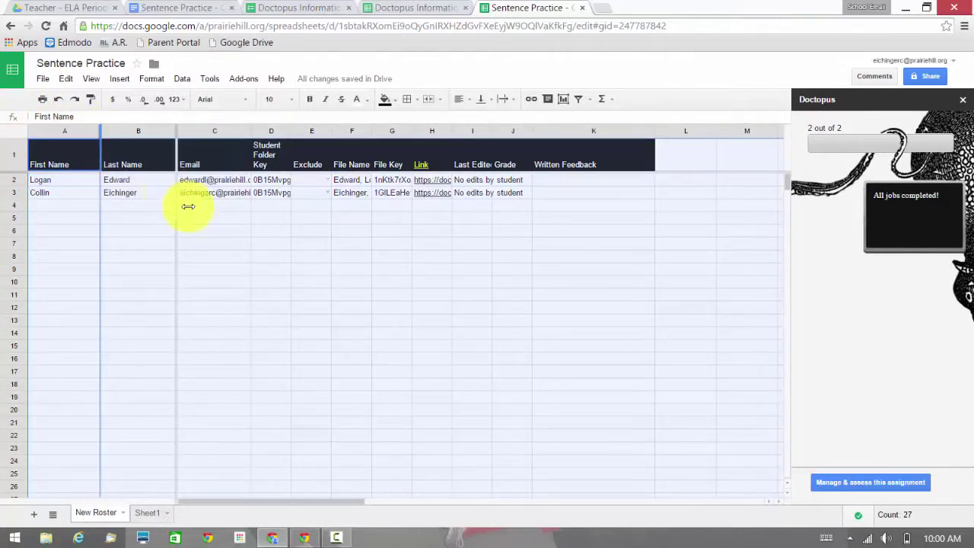
{"action": "left_click", "coordinate": [217, 239]}
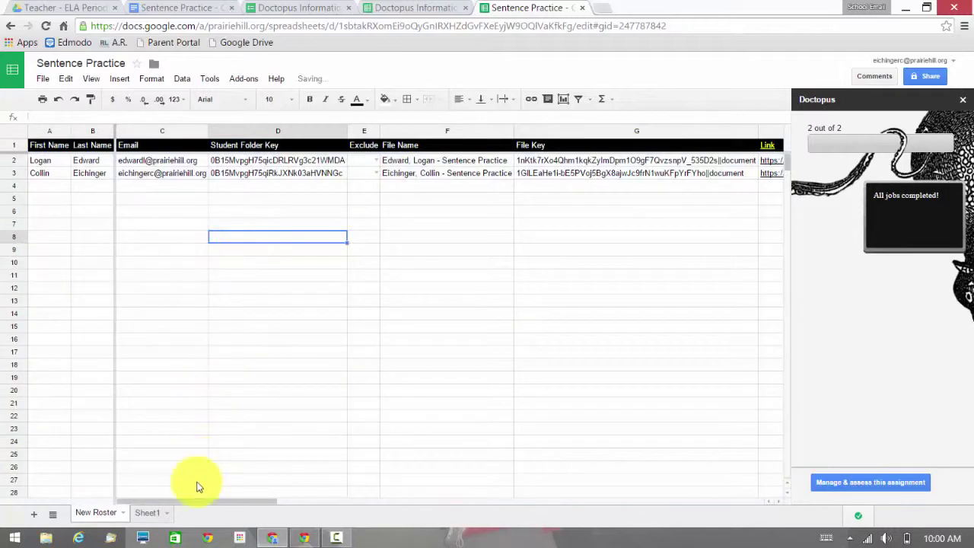
Scroll to the Link, Last Edited and Grade columns and open Manage & assess this assignment.
{"action": "left_click_drag", "start_coordinate": [193, 500], "coordinate": [452, 502]}
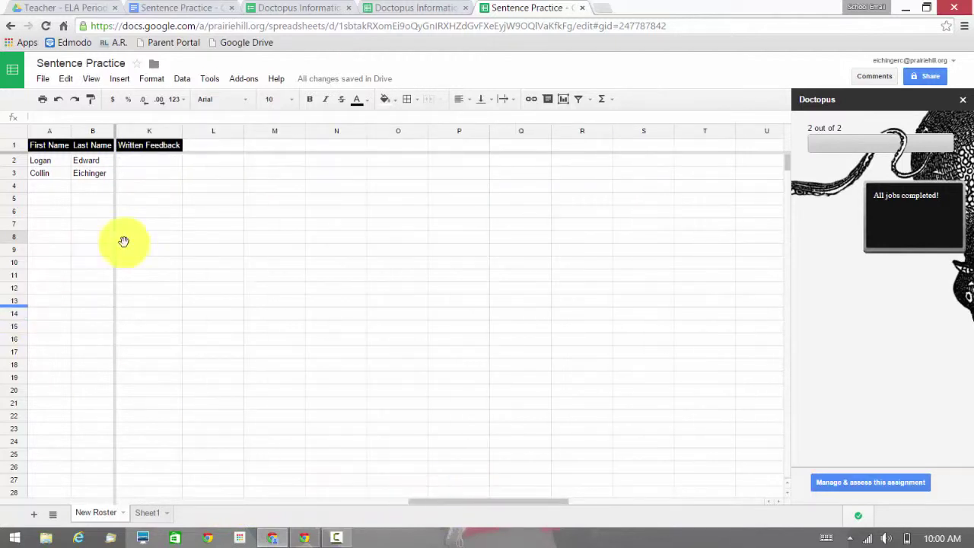
{"action": "left_click", "coordinate": [414, 501]}
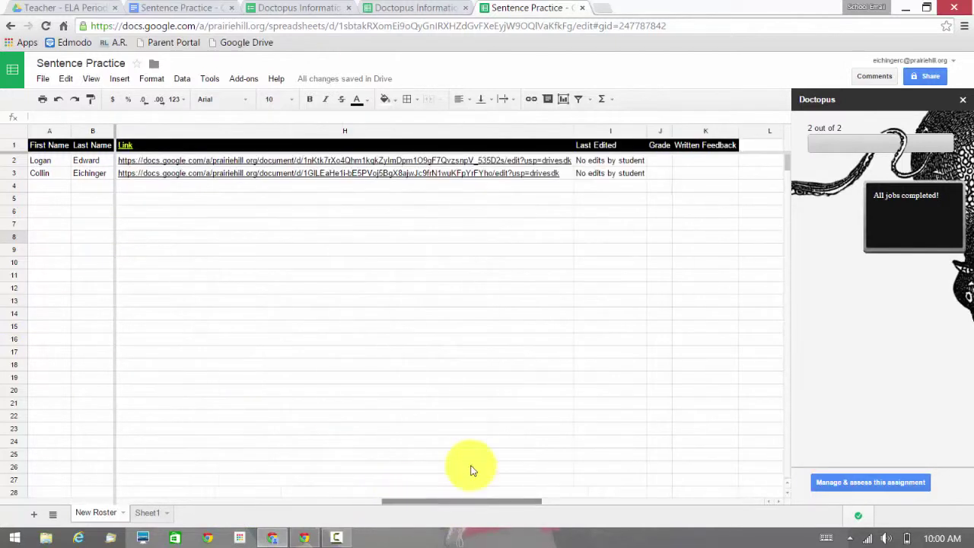
{"action": "left_click", "coordinate": [879, 484]}
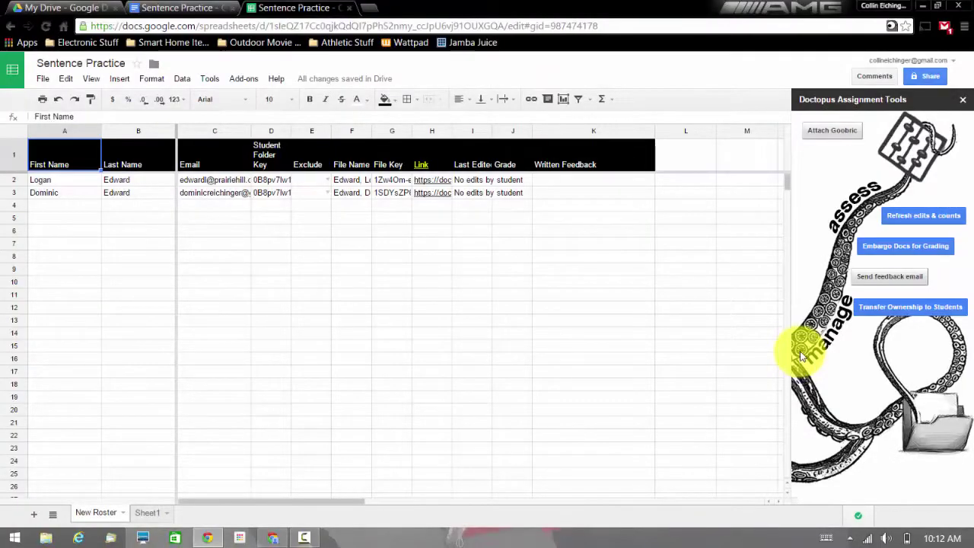
Start Attach Goobric, dismiss the extension notice and browse My Drive for a rubric.
{"action": "left_click", "coordinate": [814, 127]}
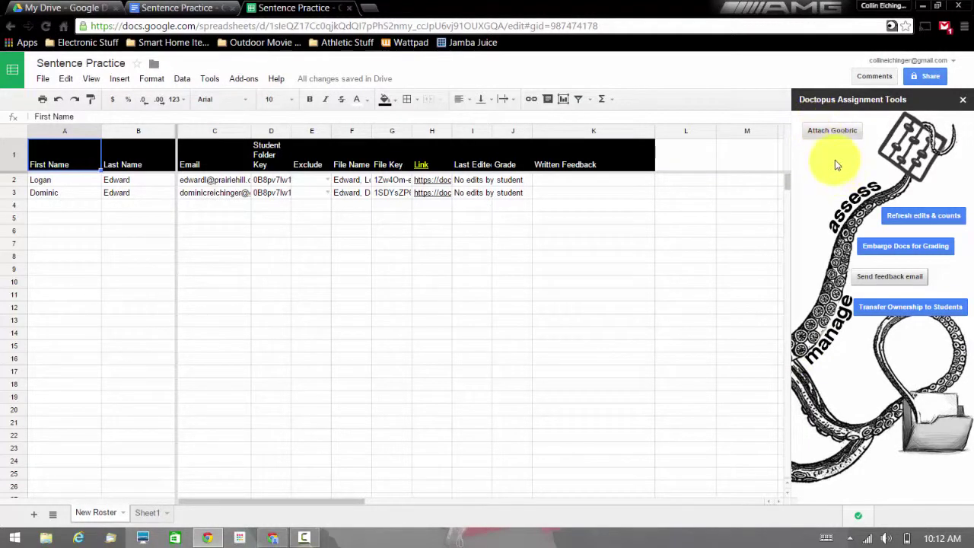
{"action": "left_click", "coordinate": [822, 124]}
{"action": "left_click", "coordinate": [818, 134]}
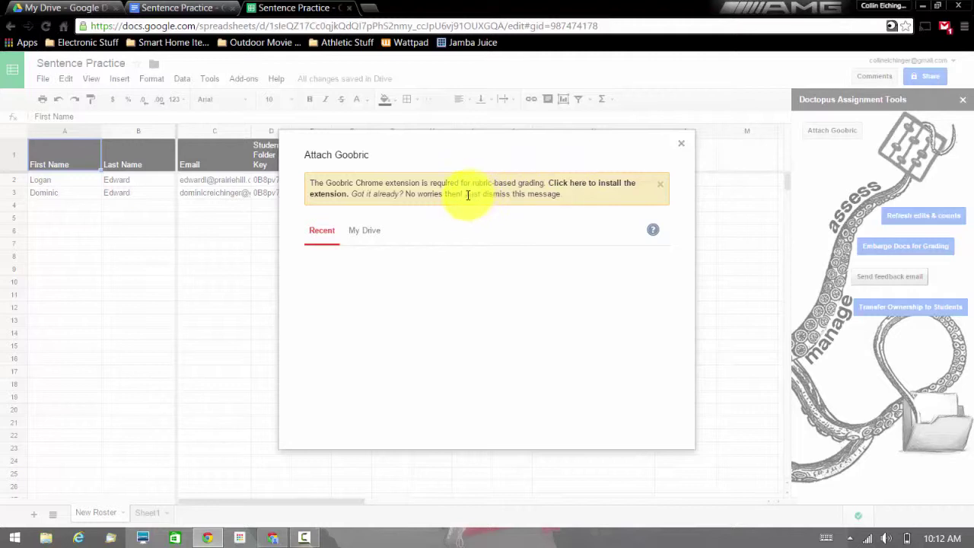
{"action": "left_click", "coordinate": [662, 183]}
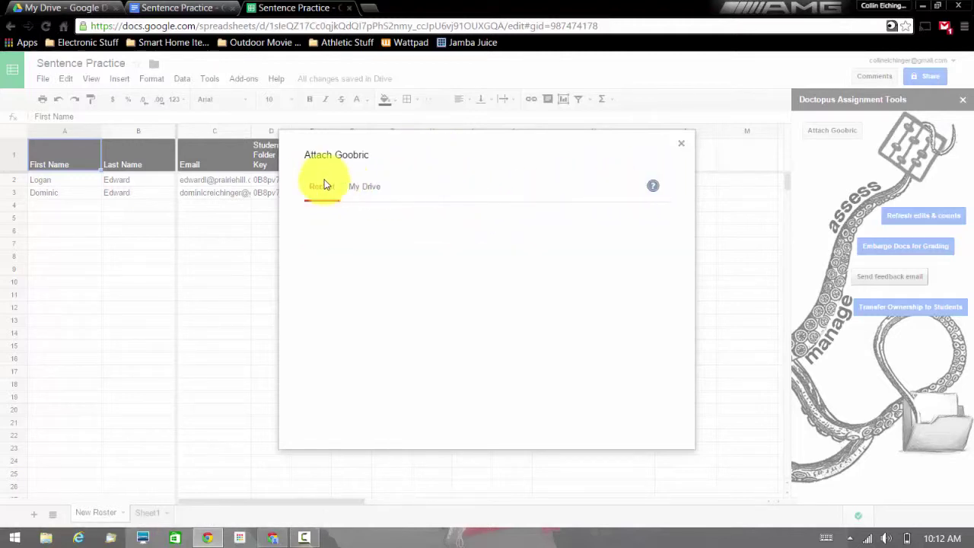
{"action": "left_click", "coordinate": [373, 189]}
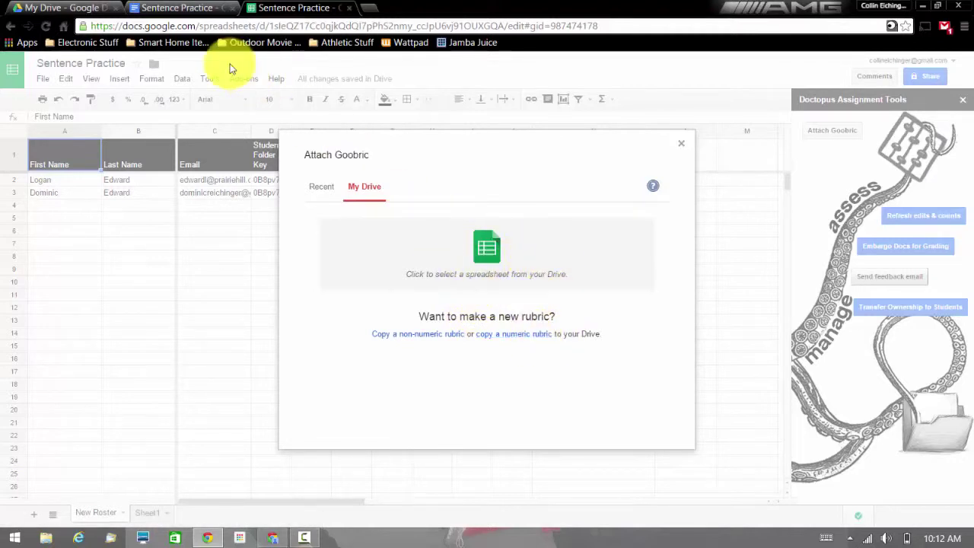
Create a new blank Google Sheets spreadsheet from Drive.
{"action": "left_click", "coordinate": [72, 8]}
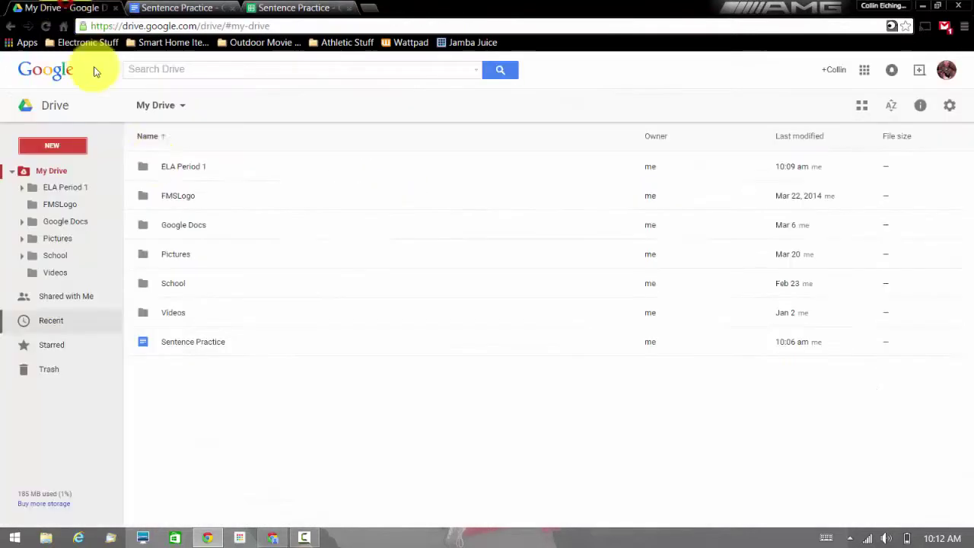
{"action": "left_click", "coordinate": [76, 144]}
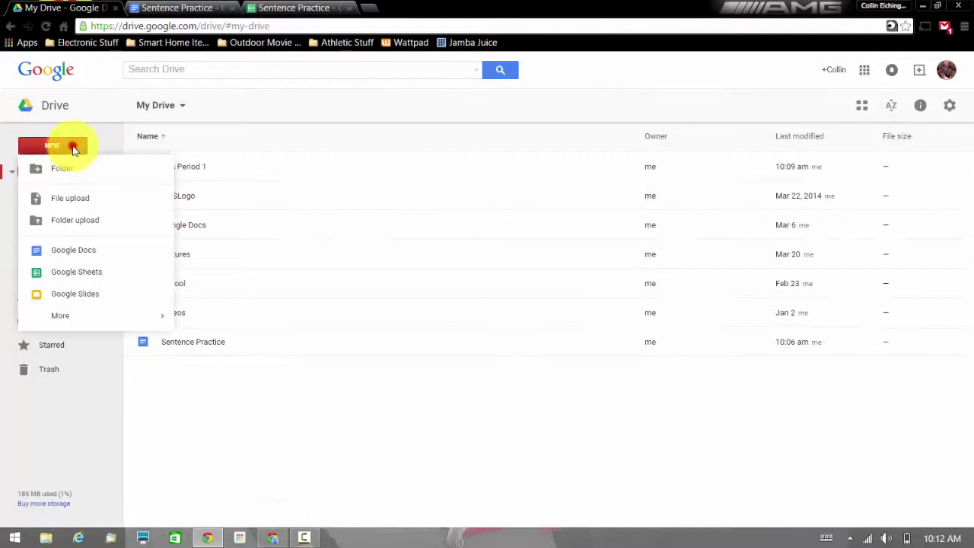
{"action": "left_click", "coordinate": [98, 272]}
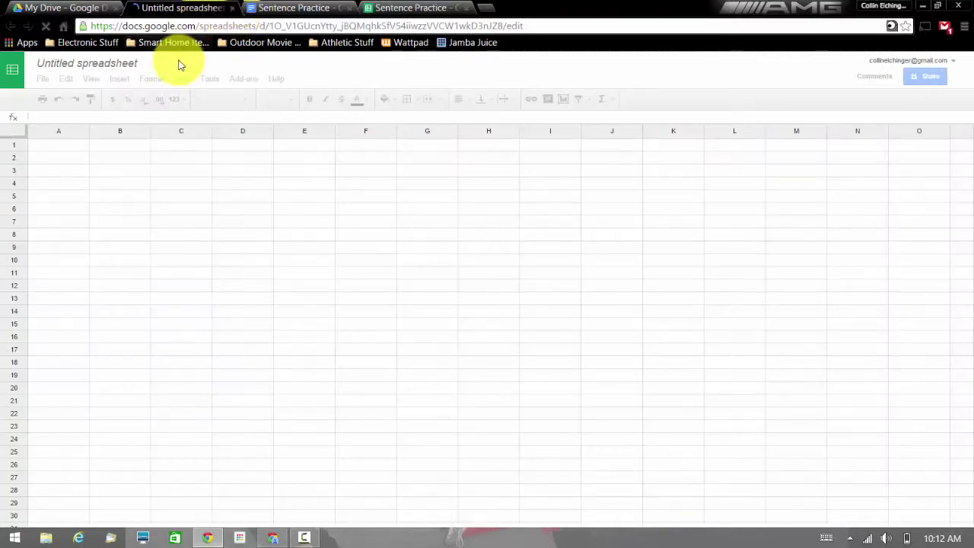
Rename the Untitled spreadsheet to 'Sentence Practice Rubric'.
{"action": "left_click", "coordinate": [95, 67]}
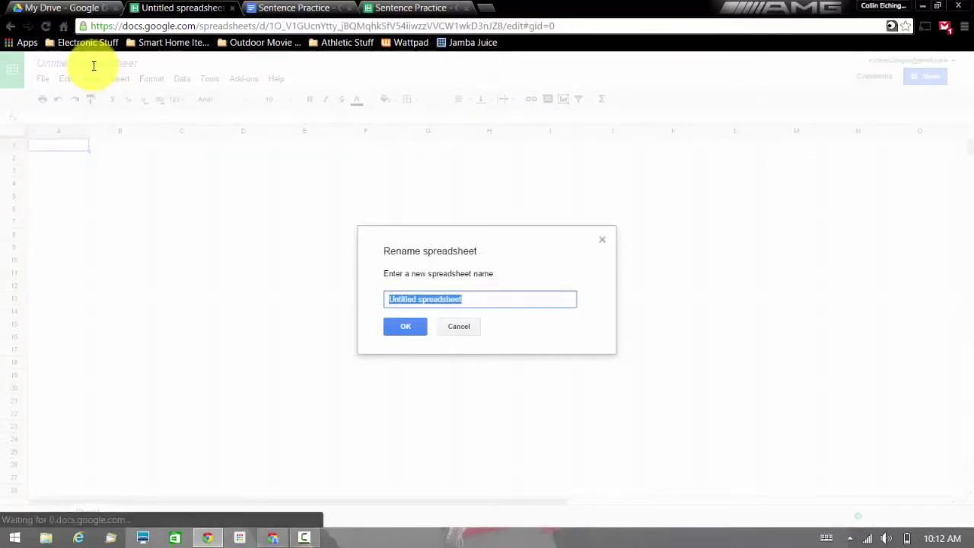
{"action": "type", "text": "S"}
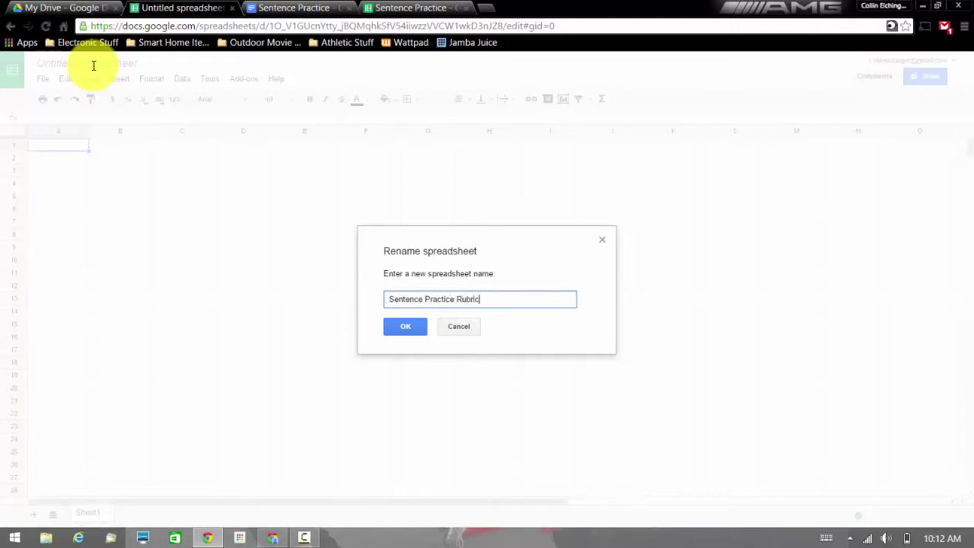
{"action": "type", "text": "entence Practice Rubric"}
{"action": "key", "text": "Return"}
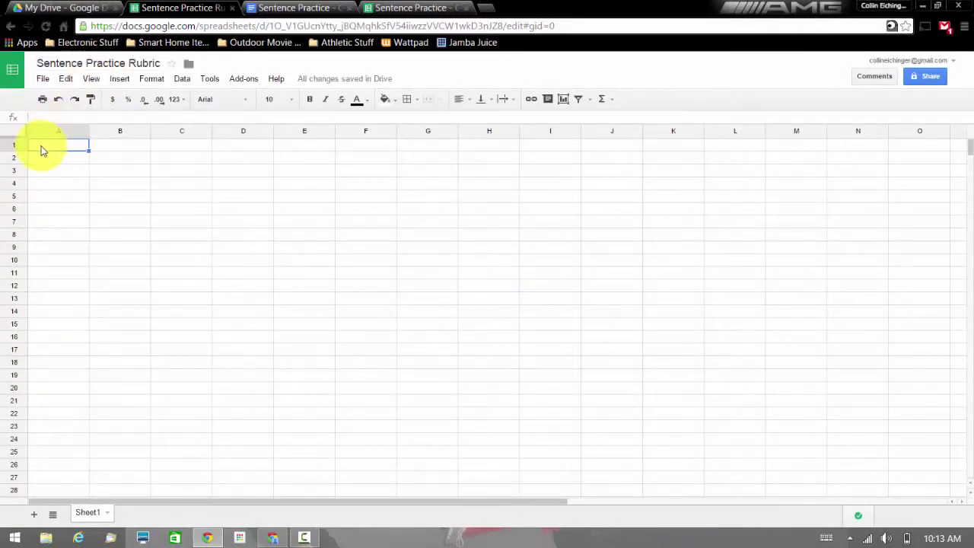
Enter score levels 1 and 2 as headings in B1 and C1.
{"action": "left_click", "coordinate": [100, 149]}
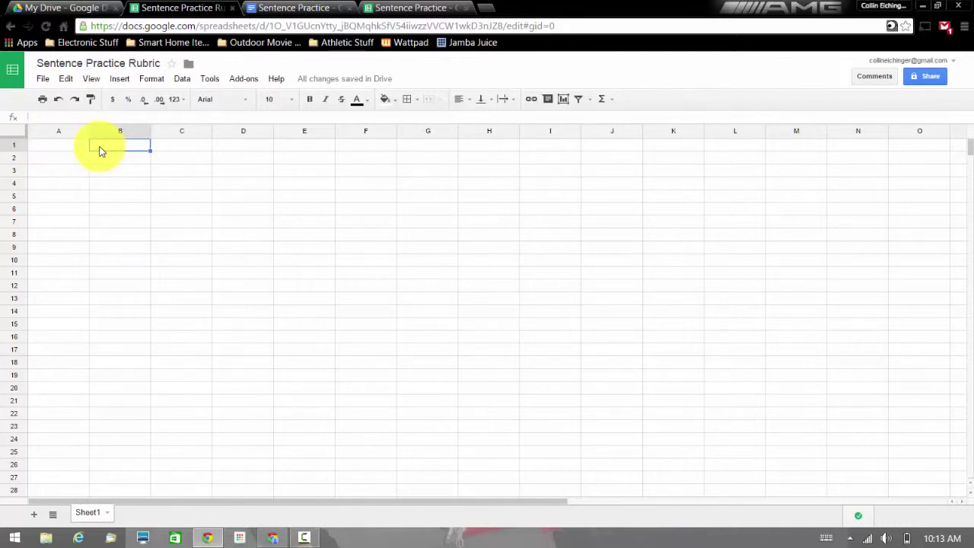
{"action": "type", "text": "1"}
{"action": "key", "text": "Tab"}
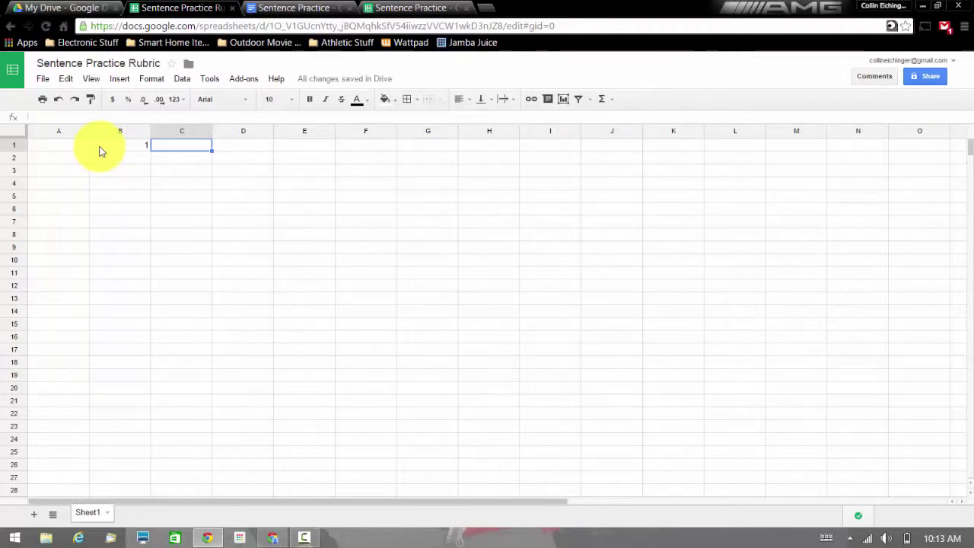
{"action": "type", "text": "2"}
{"action": "key", "text": "Return"}
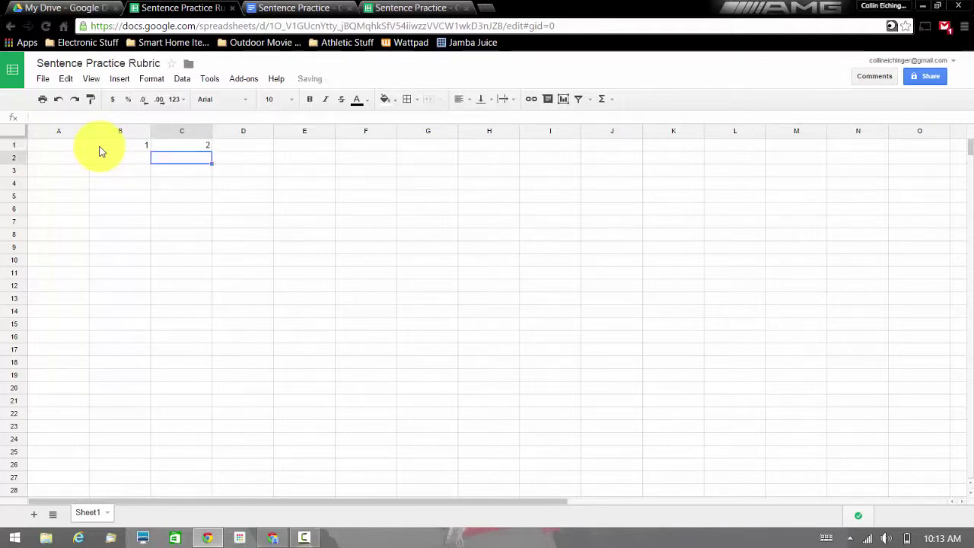
List Punctuation, Capital Letters and Noun as criteria in A2 through A4.
{"action": "key", "text": "Left"}
{"action": "type", "text": "Pu"}
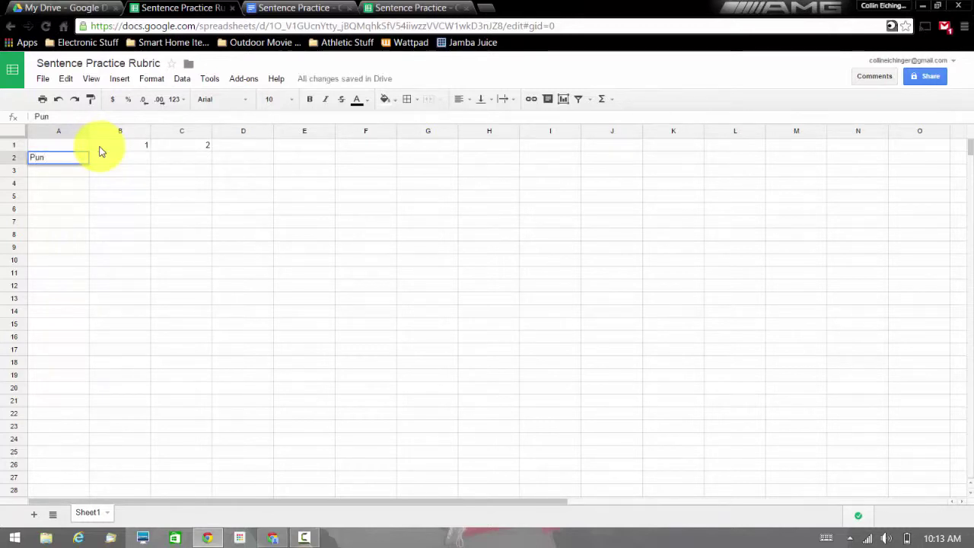
{"action": "type", "text": "nctuation"}
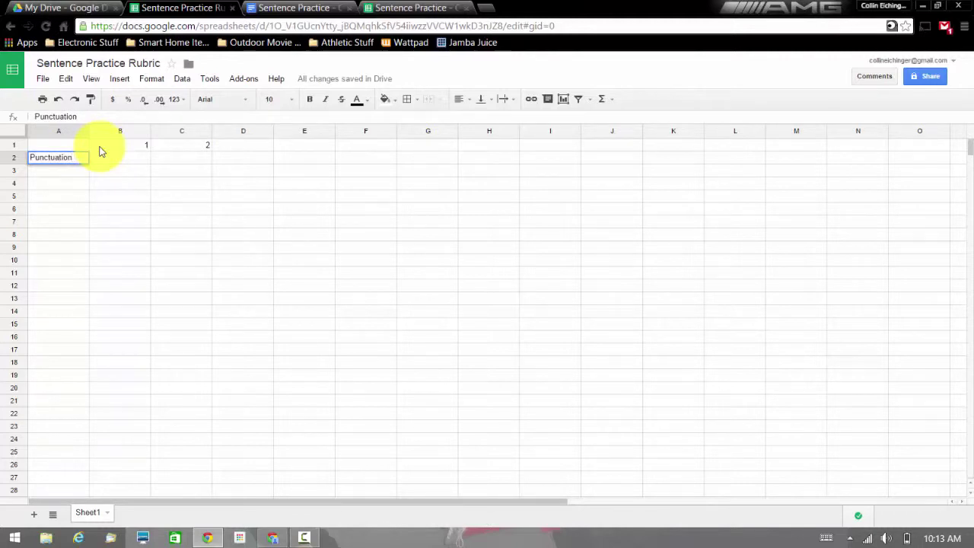
{"action": "right_click", "coordinate": [55, 158]}
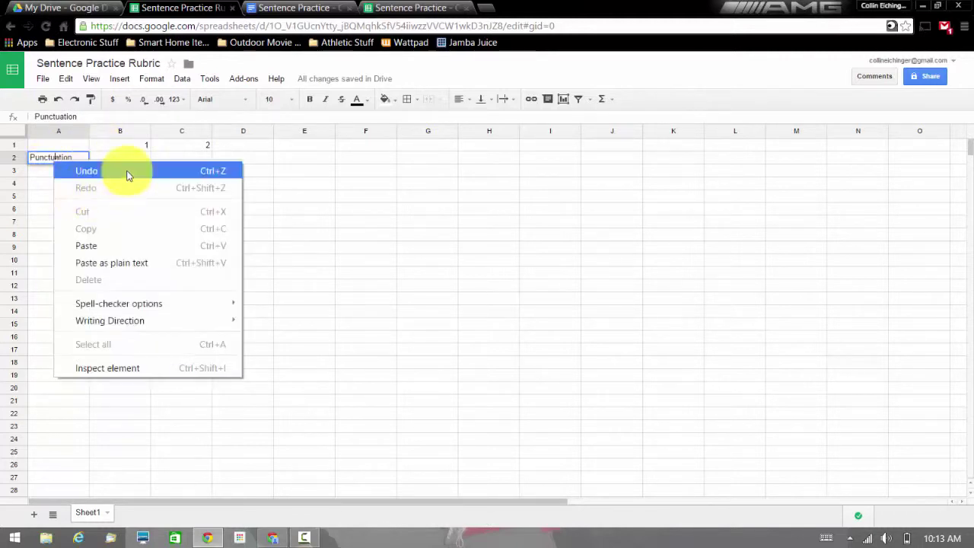
{"action": "left_click", "coordinate": [36, 176]}
{"action": "left_click", "coordinate": [36, 176]}
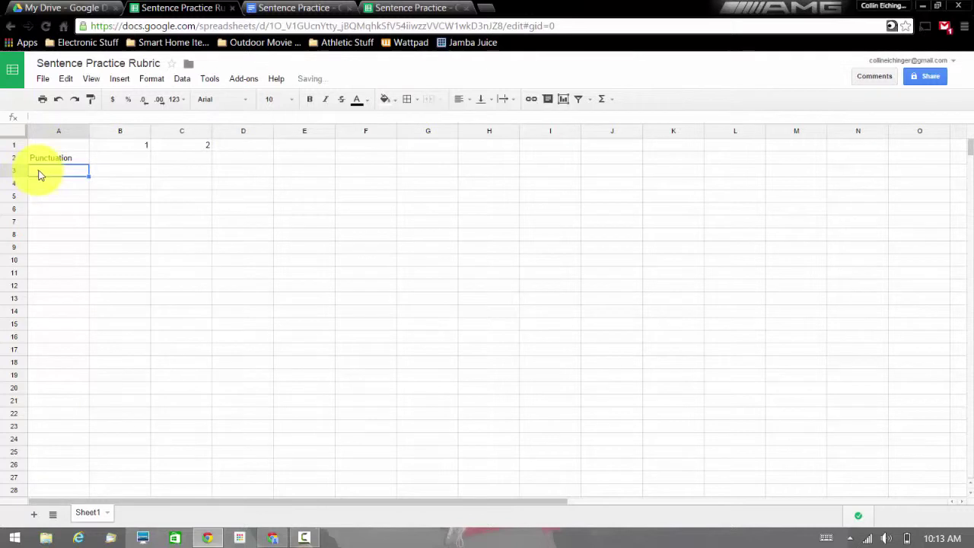
{"action": "type", "text": "C"}
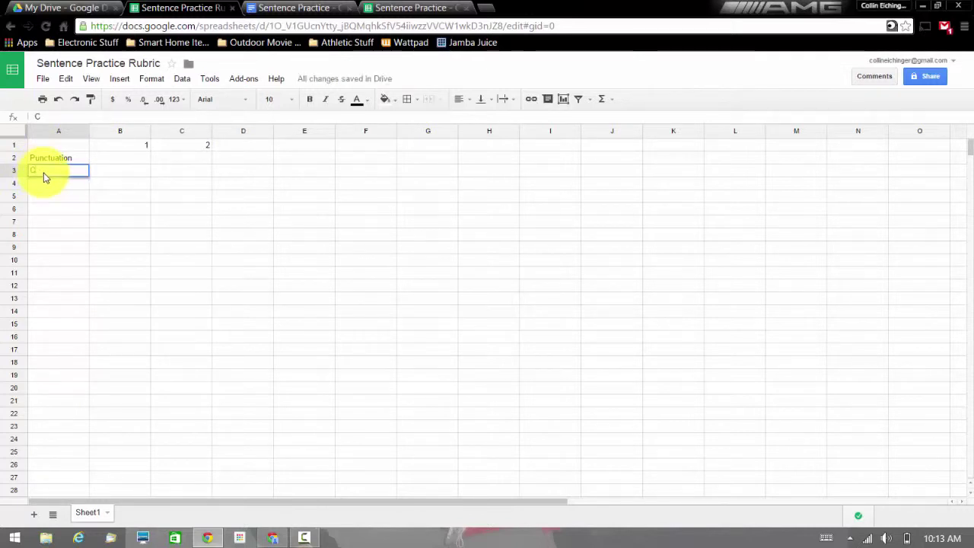
{"action": "type", "text": "apital Letters"}
{"action": "key", "text": "Return"}
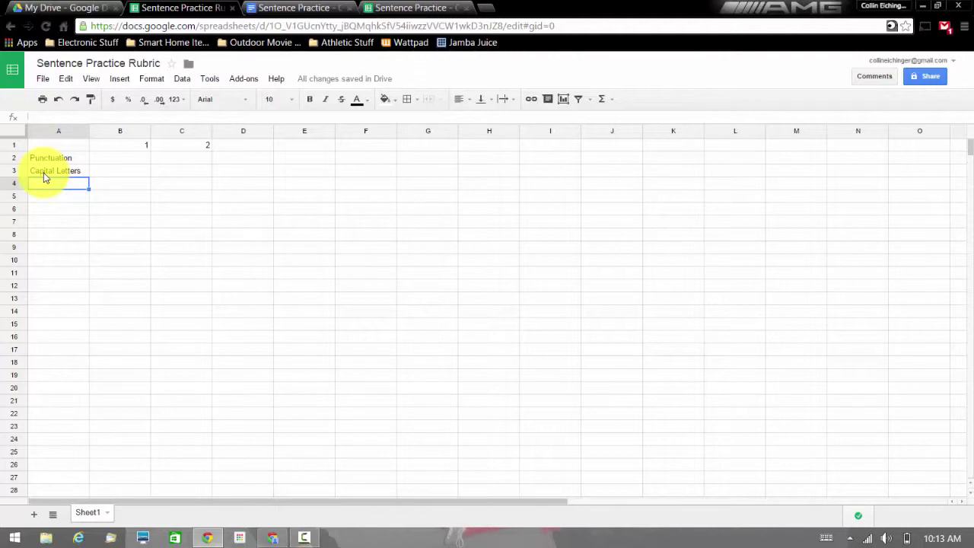
{"action": "type", "text": "Noun"}
{"action": "key", "text": "Return"}
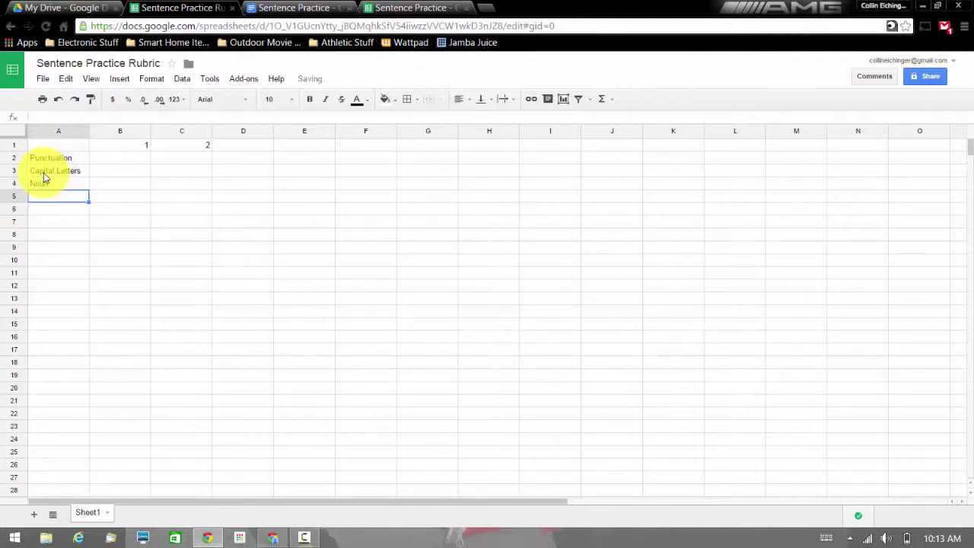
{"action": "left_click", "coordinate": [401, 6]}
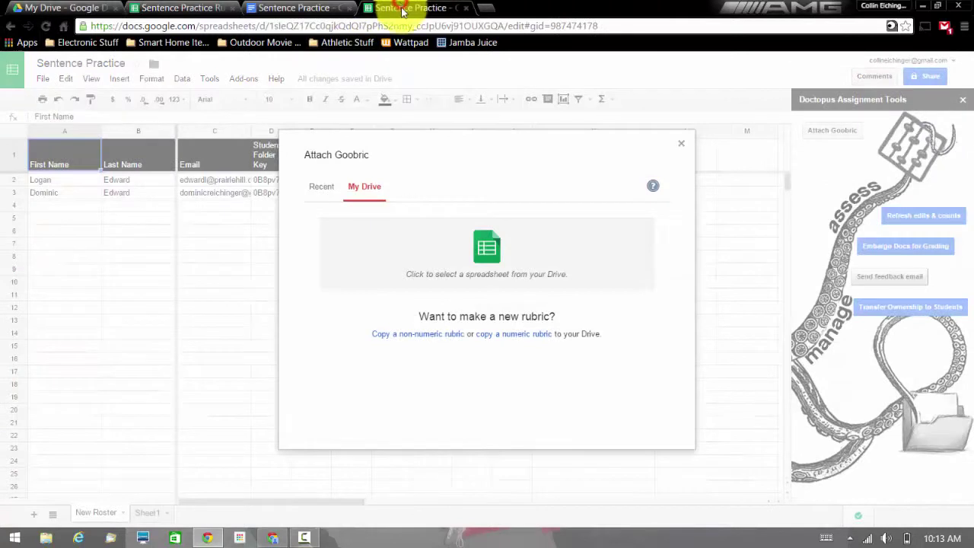
Select Sentence Practice Rubric from Drive and attach it as the Goobric rubric.
{"action": "left_click", "coordinate": [452, 279]}
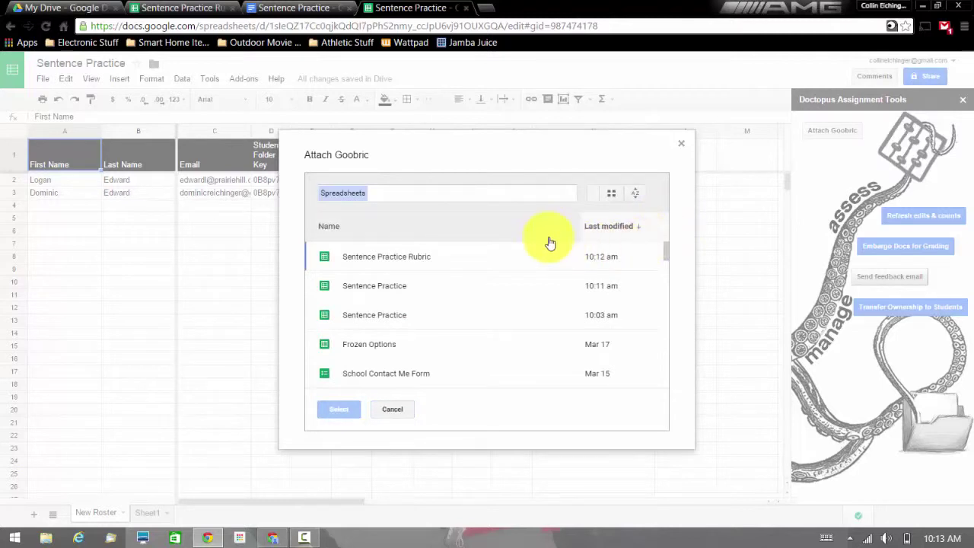
{"action": "left_click", "coordinate": [533, 259]}
{"action": "left_click", "coordinate": [346, 415]}
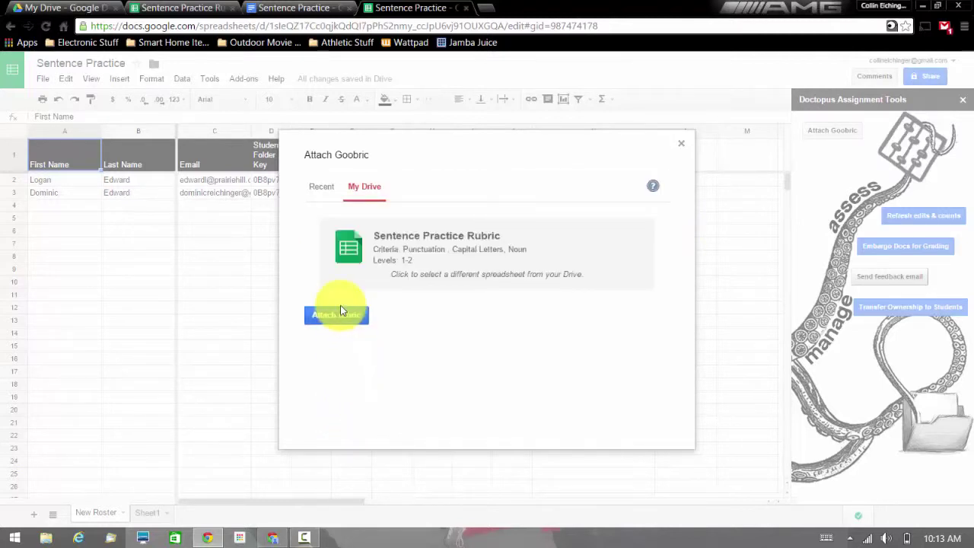
{"action": "left_click", "coordinate": [342, 318]}
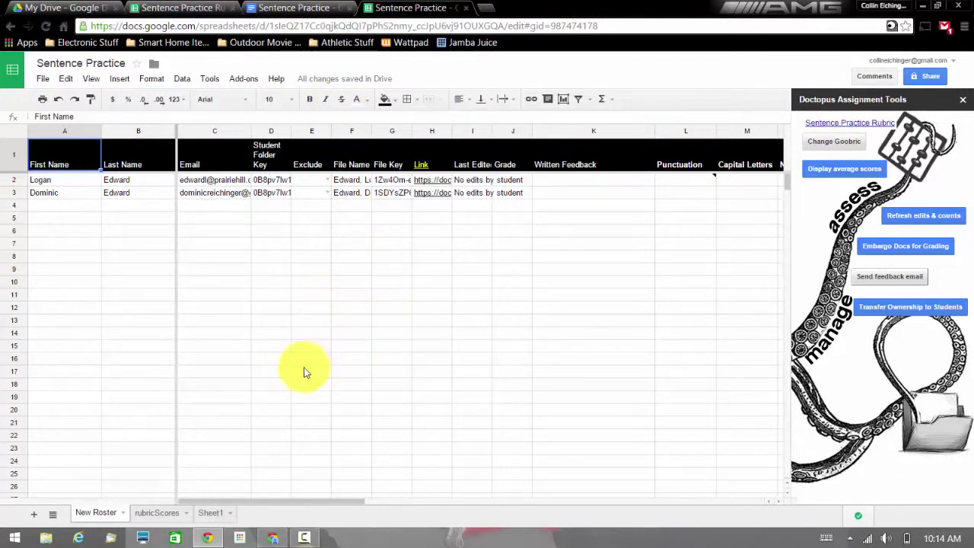
{"action": "left_click", "coordinate": [211, 538]}
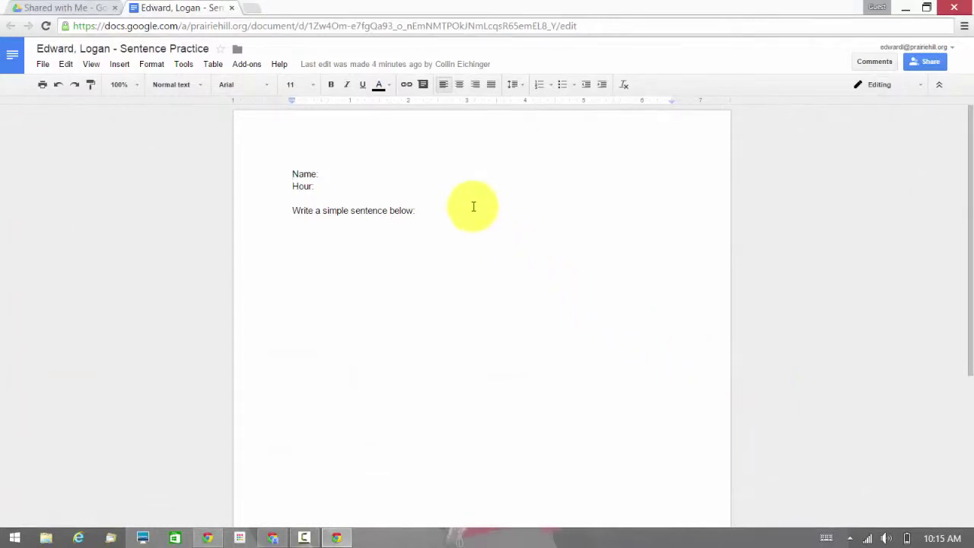
Type the student's name after the Name label in the doc.
{"action": "left_click", "coordinate": [404, 169]}
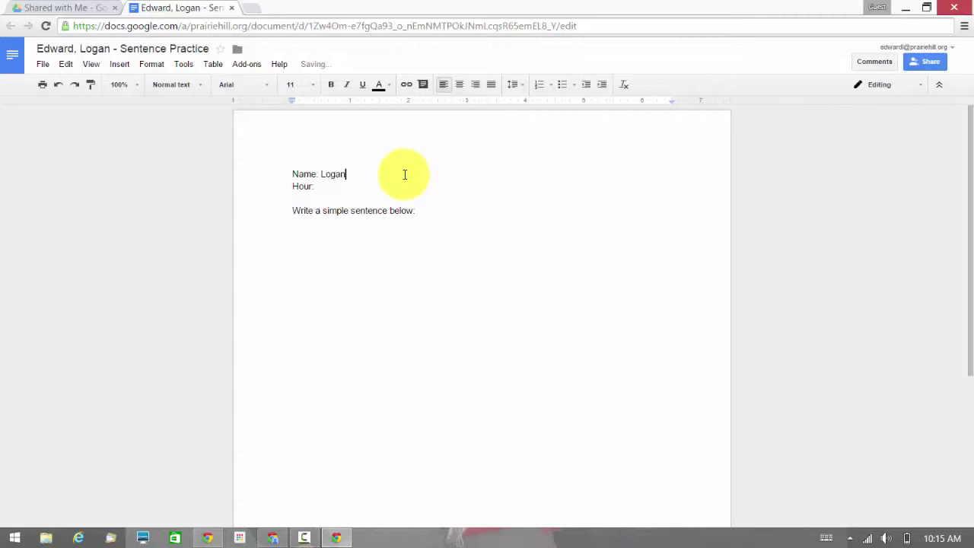
{"action": "type", "text": "Logan"}
{"action": "key", "text": "Return"}
{"action": "key", "text": "BackSpace"}
Type the sentence 'The Dog ran.' below the prompt.
{"action": "left_click", "coordinate": [436, 268]}
{"action": "type", "text": "The Dog ran."}
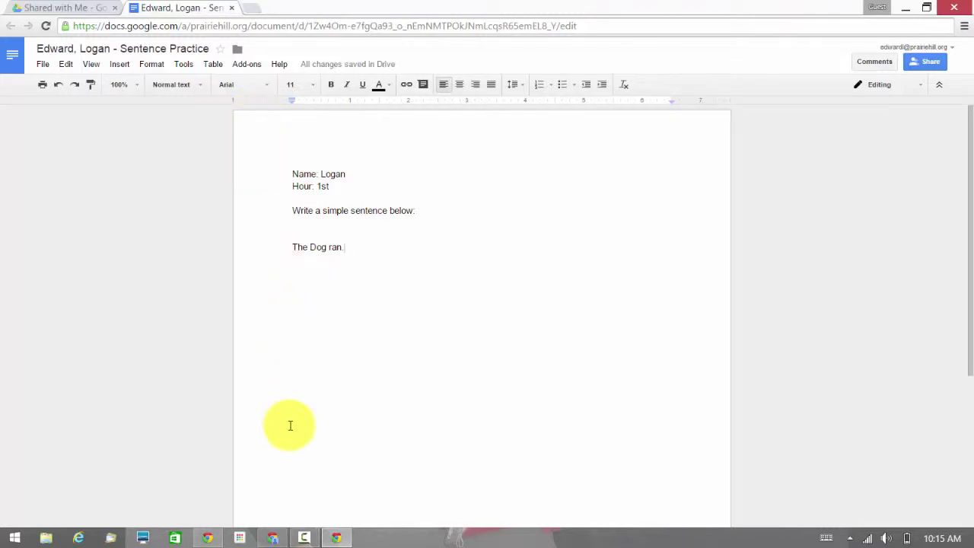
{"action": "mouse_move", "coordinate": [205, 538]}
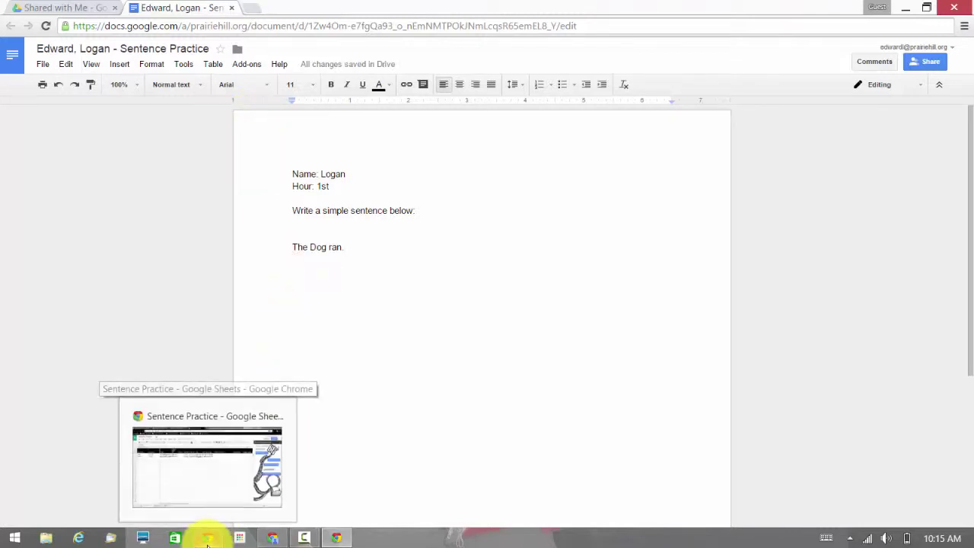
{"action": "left_click", "coordinate": [207, 541]}
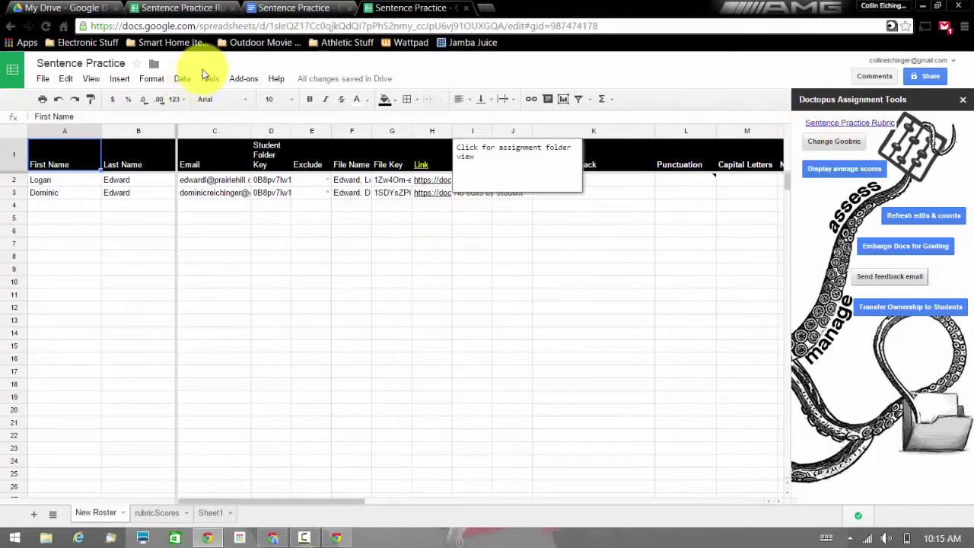
Reload the roster to reveal the Noun, Comment and Count columns, then return to My Drive.
{"action": "left_click", "coordinate": [46, 26]}
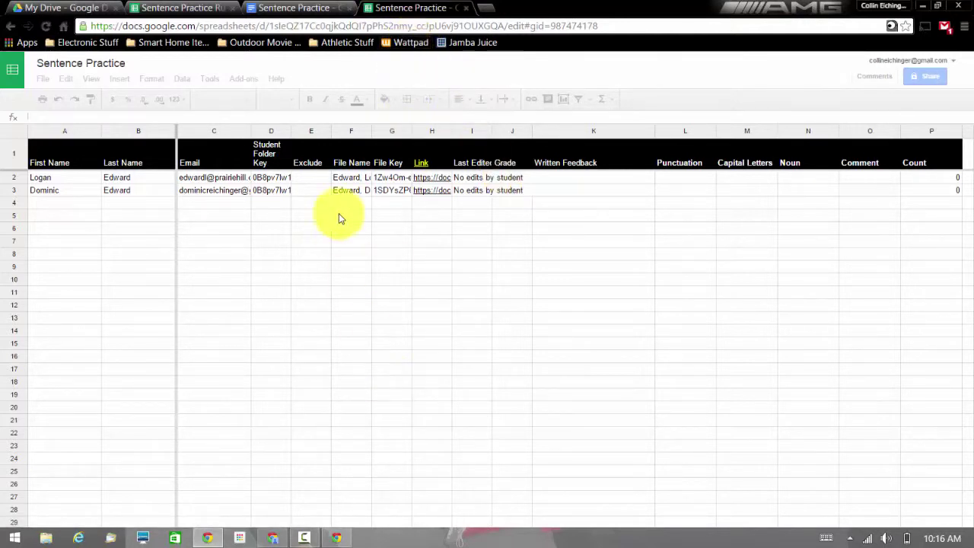
{"action": "left_click", "coordinate": [90, 10]}
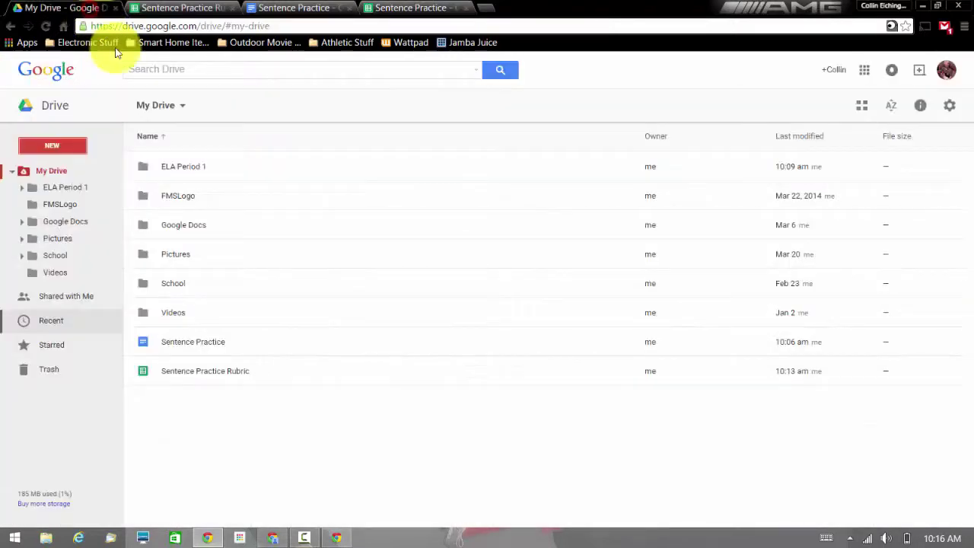
Open the student's doc from ELA Period 1 > Teacher - ELA Period 1 > Sentence Practice - 3/21/15.
{"action": "left_click", "coordinate": [182, 167]}
{"action": "double_click", "coordinate": [183, 167]}
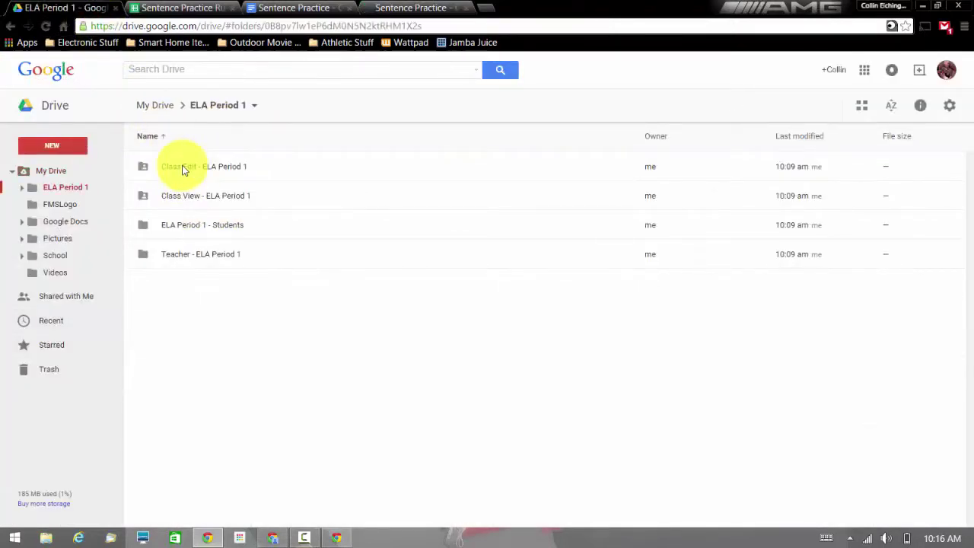
{"action": "left_click", "coordinate": [185, 252]}
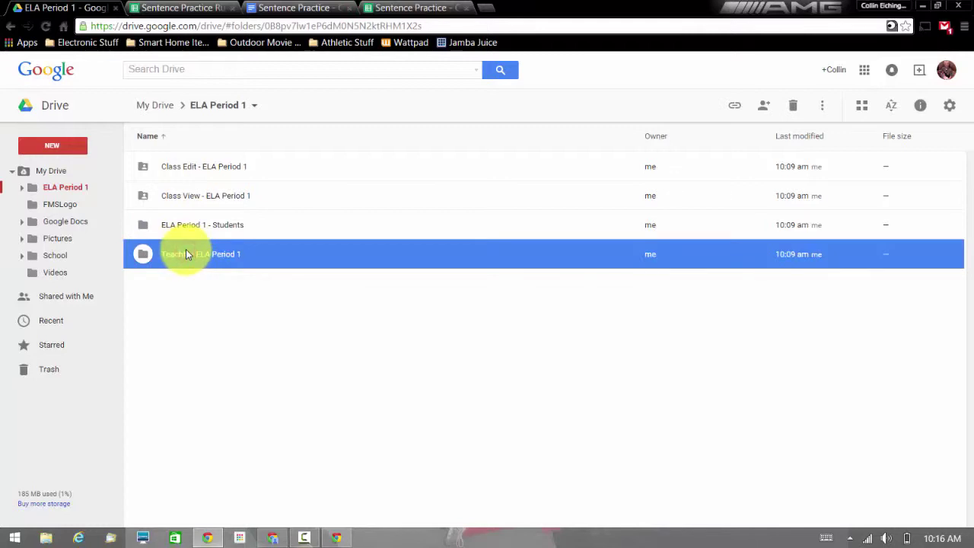
{"action": "double_click", "coordinate": [186, 252]}
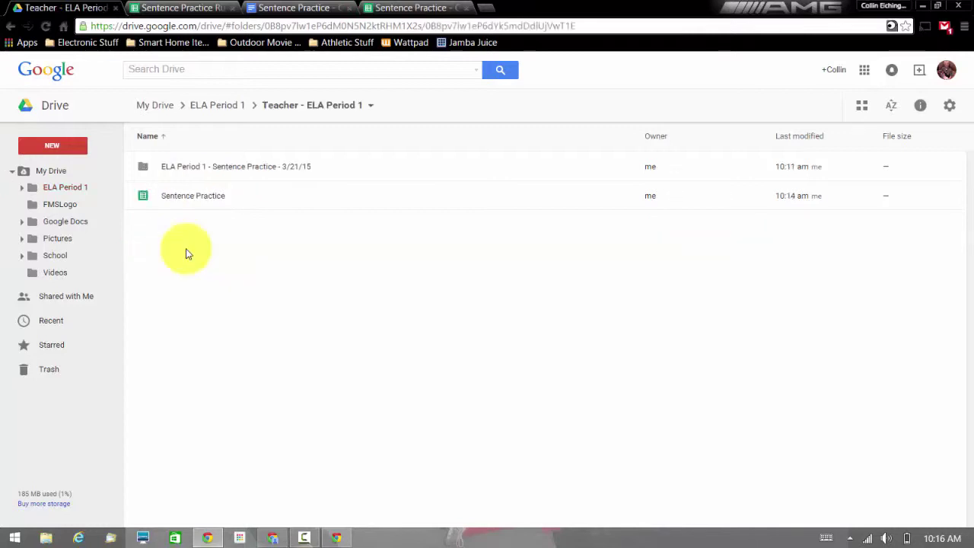
{"action": "double_click", "coordinate": [237, 172]}
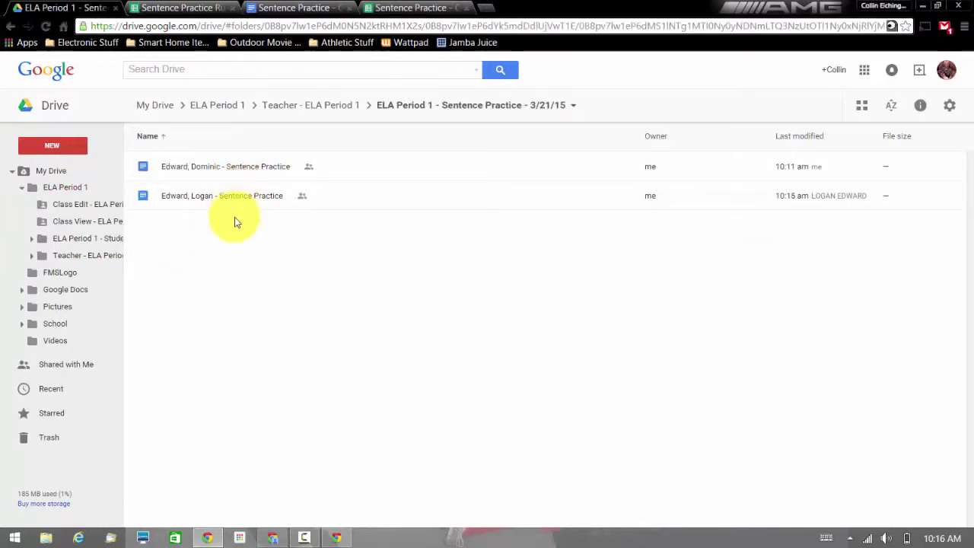
{"action": "left_click", "coordinate": [226, 198]}
{"action": "double_click", "coordinate": [226, 198]}
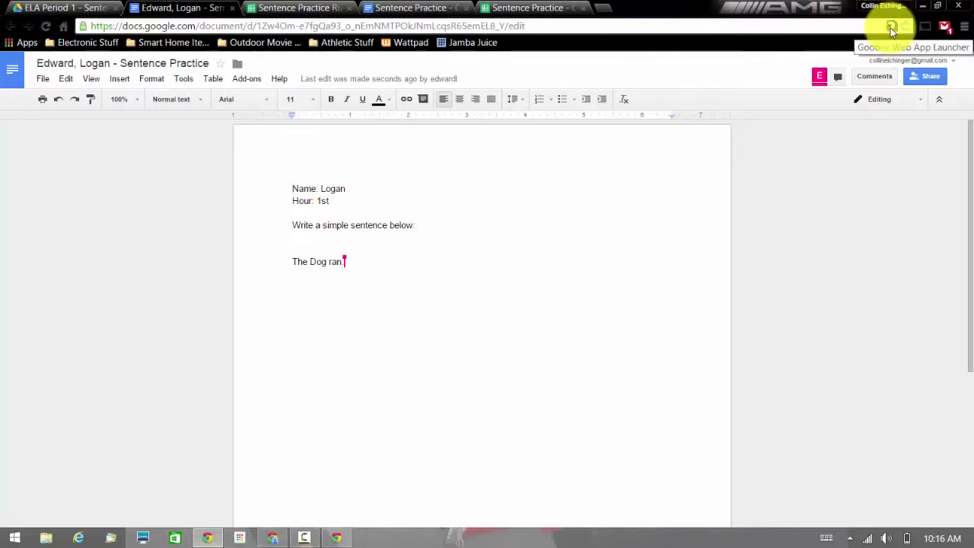
Launch the Goobric Web App Launcher on the student's Sentence Practice document.
{"action": "left_click", "coordinate": [892, 29]}
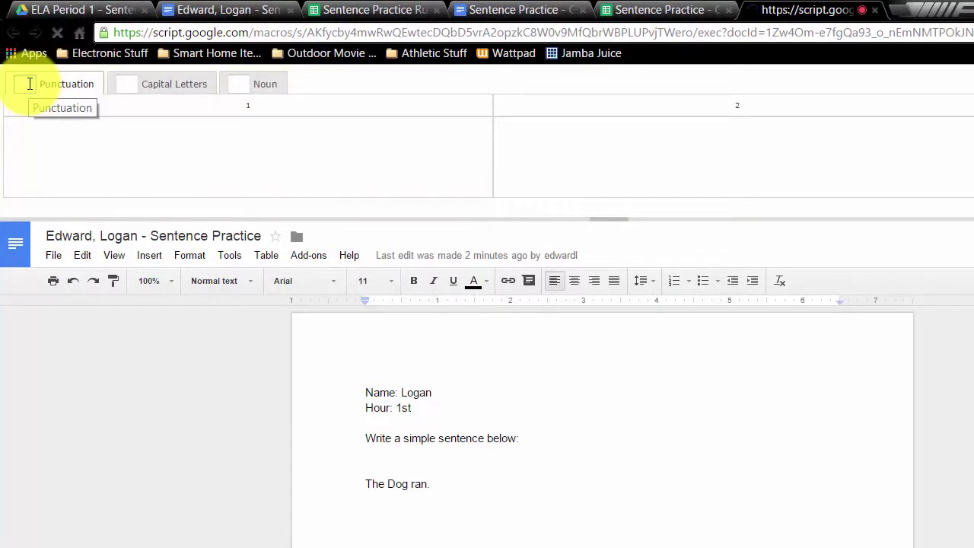
Score 2 for Punctuation, Capital Letters and Noun in the rubric.
{"action": "left_click", "coordinate": [29, 83]}
{"action": "type", "text": "2"}
{"action": "key", "text": "Tab"}
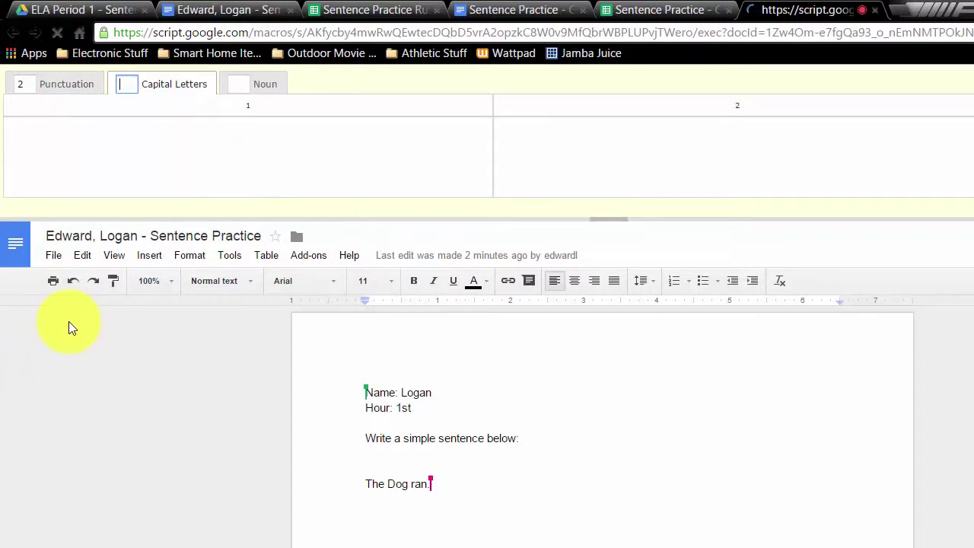
{"action": "type", "text": "2"}
{"action": "key", "text": "Tab"}
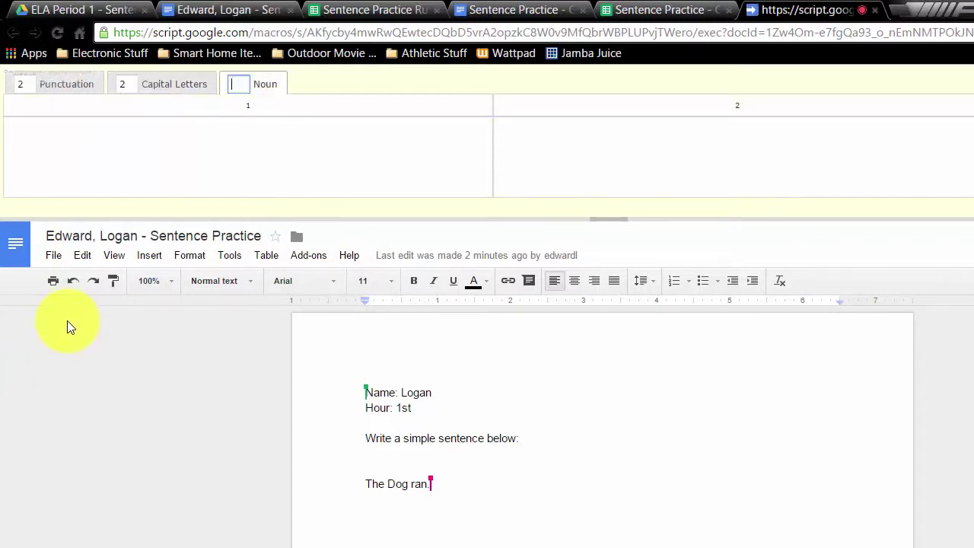
{"action": "type", "text": "2"}
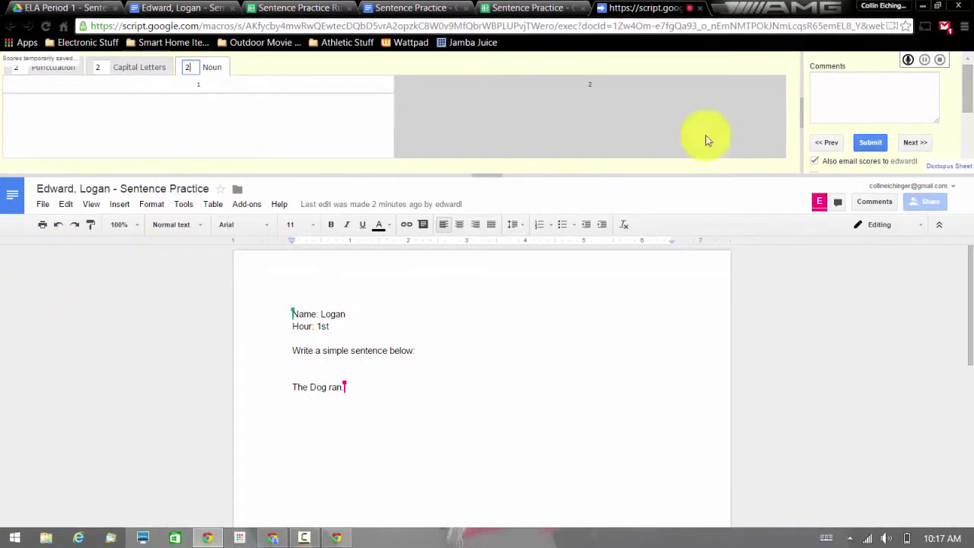
Add the comment 'Amazing Job on your sentence!', turn off score e-mailing, and submit.
{"action": "left_click", "coordinate": [889, 92]}
{"action": "type", "text": "Amazing Job on your sen"}
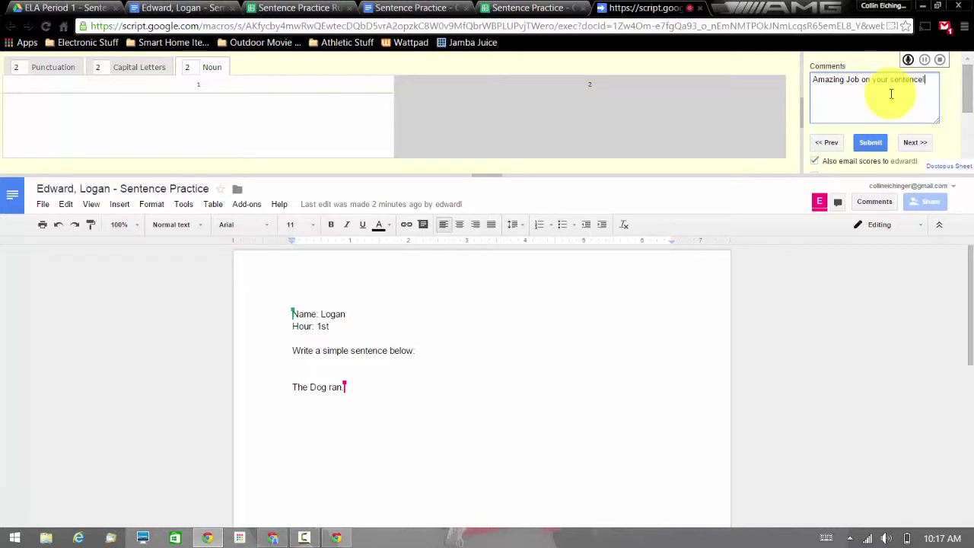
{"action": "type", "text": "tence!"}
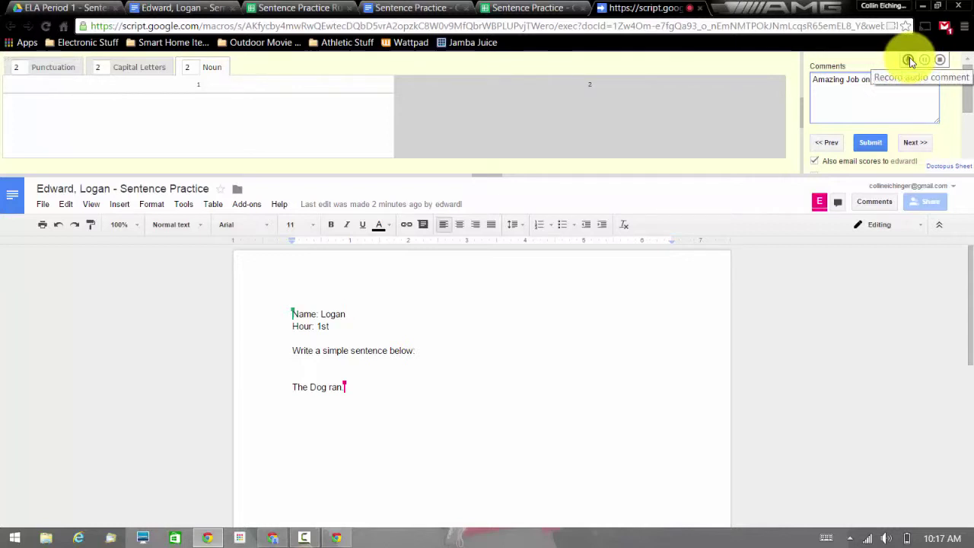
{"action": "left_click_drag", "start_coordinate": [966, 83], "coordinate": [963, 122]}
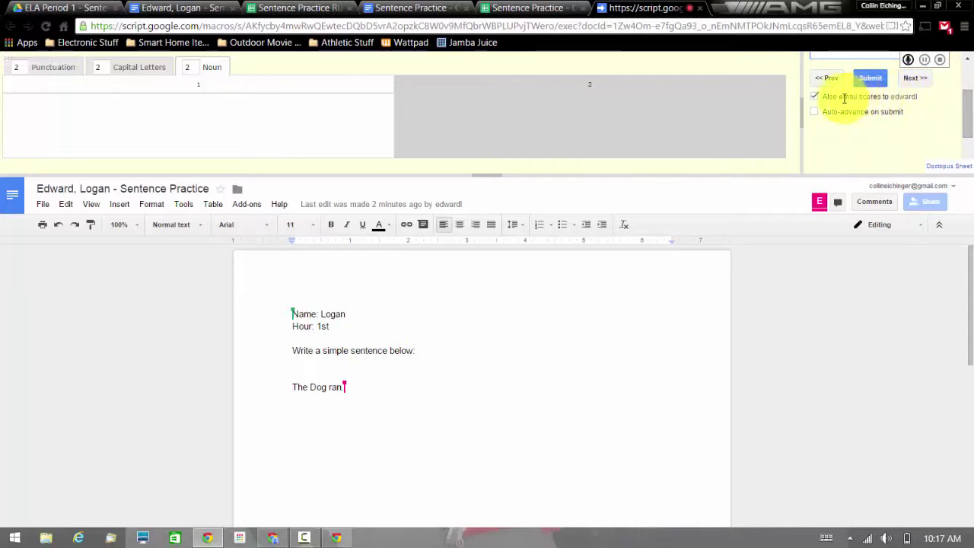
{"action": "left_click", "coordinate": [815, 96]}
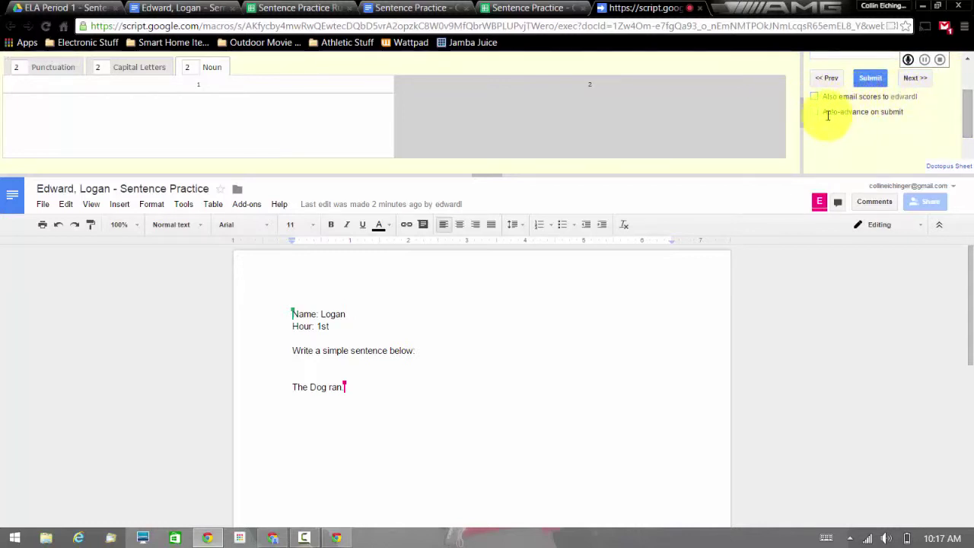
{"action": "left_click_drag", "start_coordinate": [967, 120], "coordinate": [965, 93]}
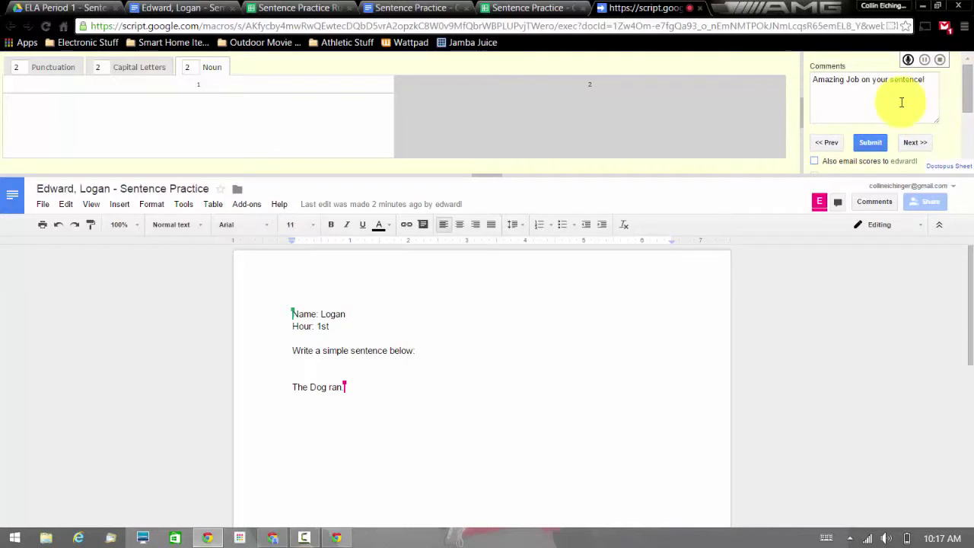
{"action": "left_click", "coordinate": [866, 143]}
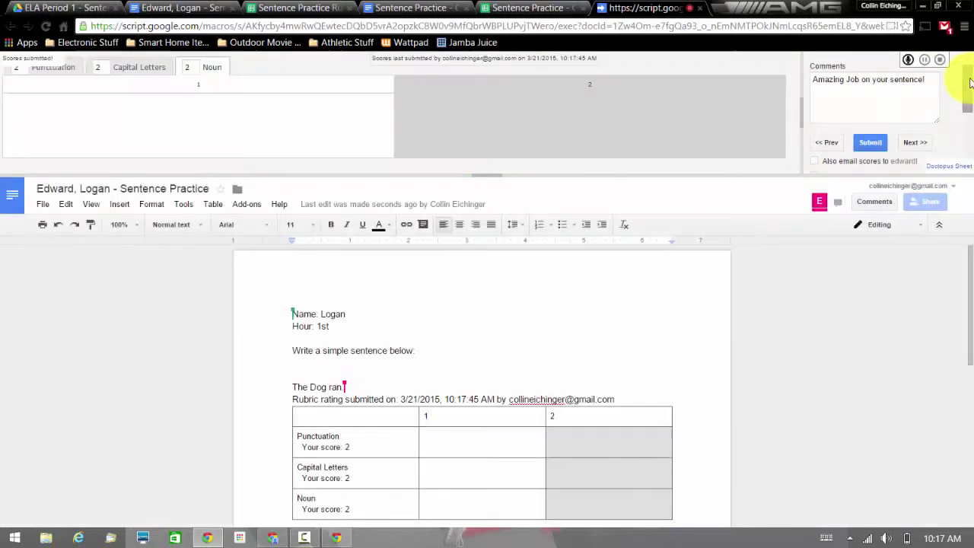
Scroll down to view the inserted rubric table and the 'Amazing Job on your sentence!' comment.
{"action": "scroll", "coordinate": [970, 83], "scroll_direction": "down", "scroll_amount": 1}
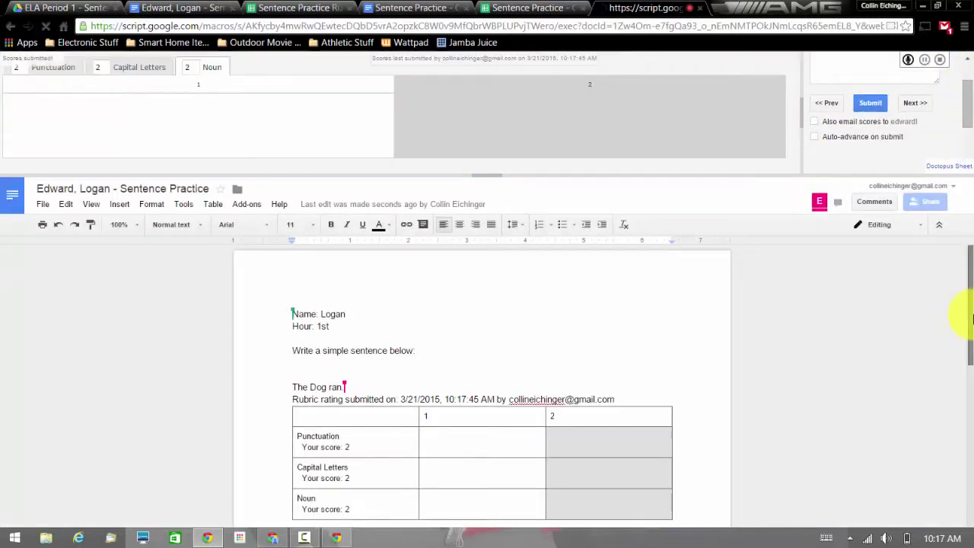
{"action": "scroll", "coordinate": [970, 327], "scroll_direction": "down", "scroll_amount": 1}
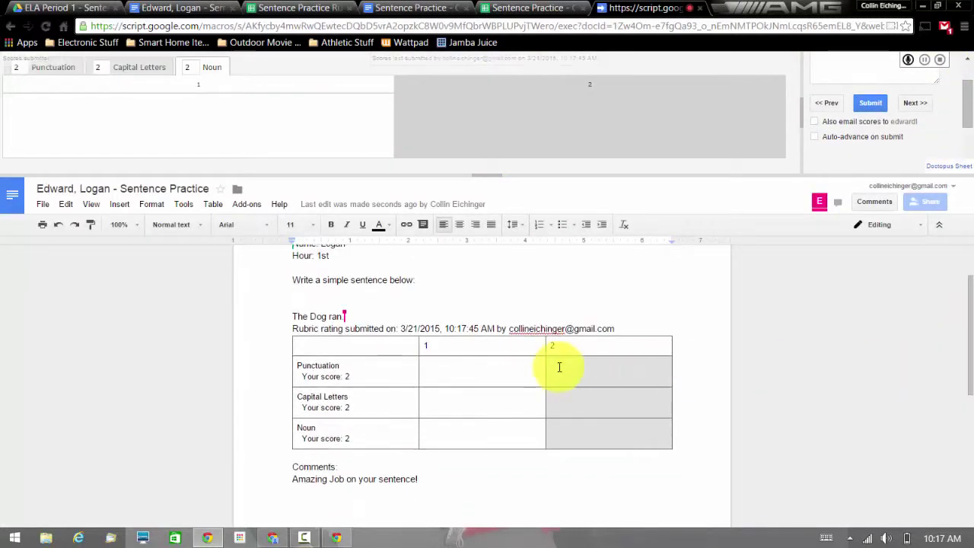